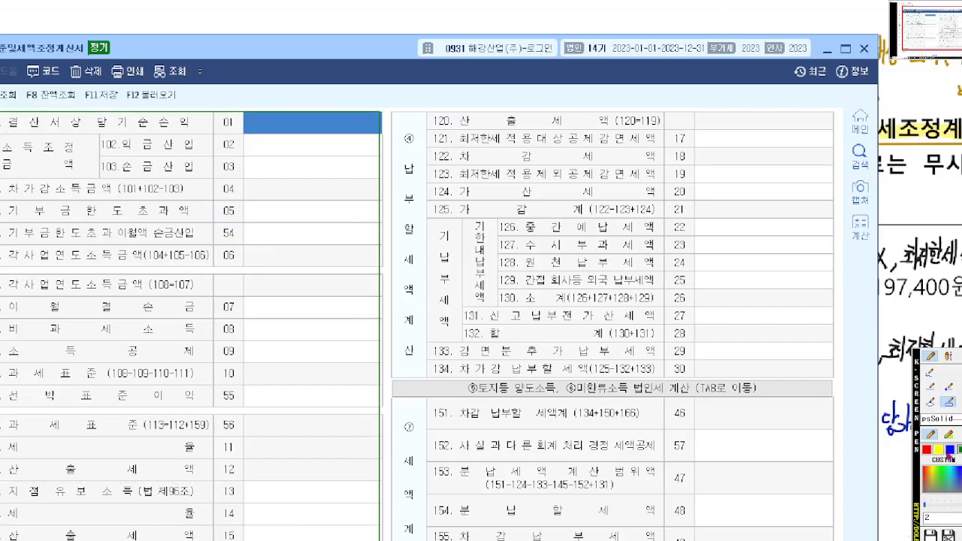
- Box the tax payable section in blue, underline row 121 in red and circle the row 120 amount, clearing the marks when done
{"action": "left_click_drag", "start_coordinate": [844, 487], "coordinate": [842, 540]}
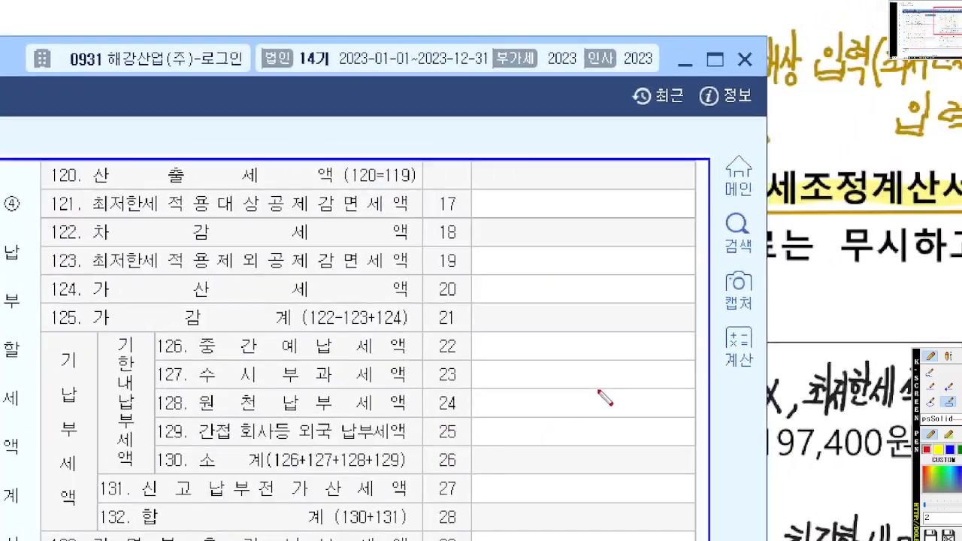
{"action": "left_click_drag", "start_coordinate": [66, 216], "coordinate": [125, 215]}
{"action": "key", "text": "ctrl+z"}
{"action": "left_click", "coordinate": [930, 372]}
{"action": "left_click_drag", "start_coordinate": [75, 216], "coordinate": [444, 216]}
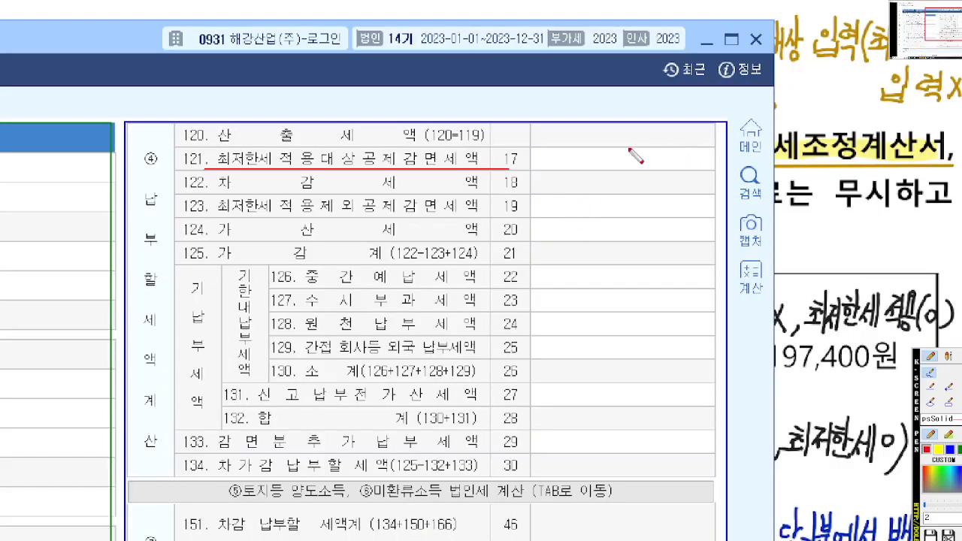
{"action": "mouse_move", "coordinate": [630, 149]}
{"action": "left_mouse_down"}
{"action": "mouse_move", "coordinate": [725, 109]}
{"action": "mouse_move", "coordinate": [606, 164]}
{"action": "left_mouse_up"}
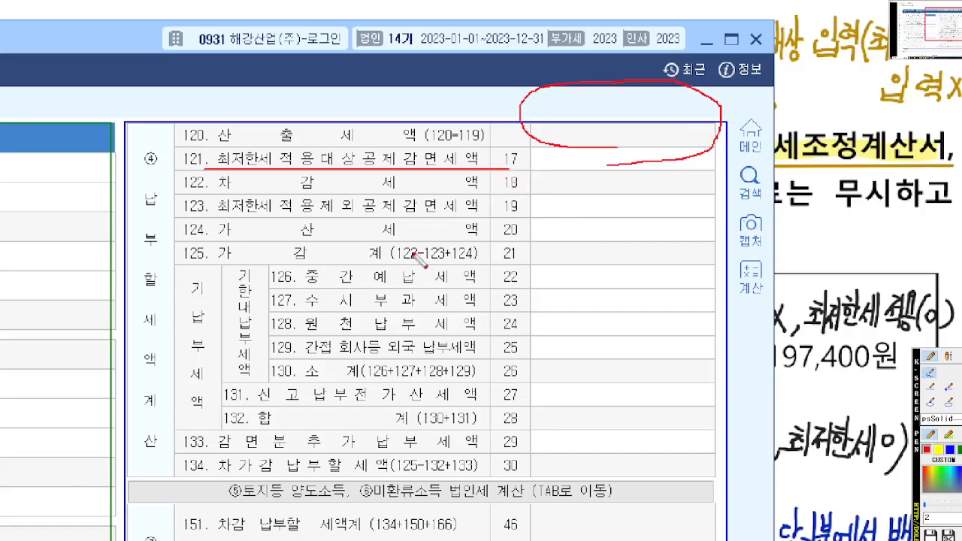
{"action": "key", "text": "Escape"}
- Review the income and adjustment figures in the exam question and return to the corporate tax calculation form (법인세과세표준및세액조정계산서)
{"action": "left_click", "coordinate": [347, 540]}
{"action": "left_click", "coordinate": [409, 526]}
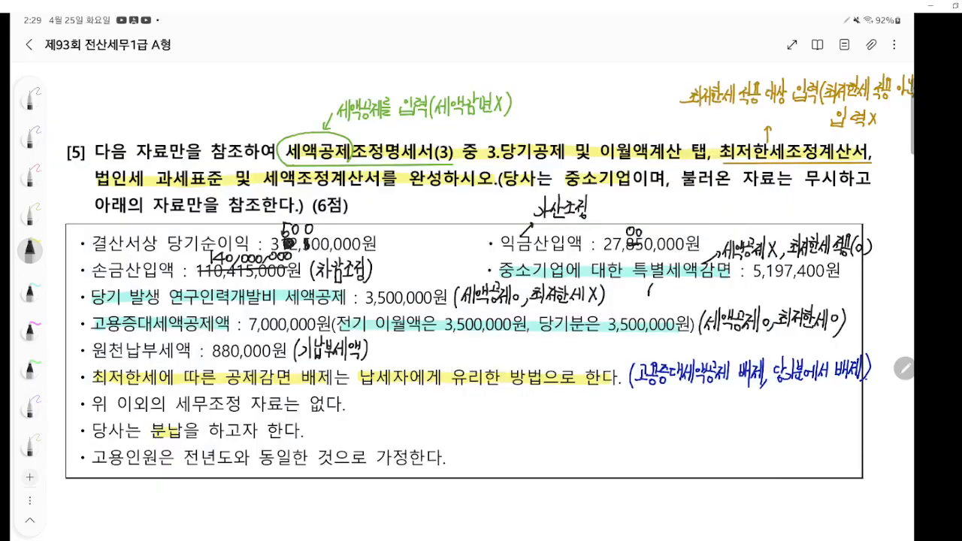
{"action": "key", "text": "alt+Tab"}
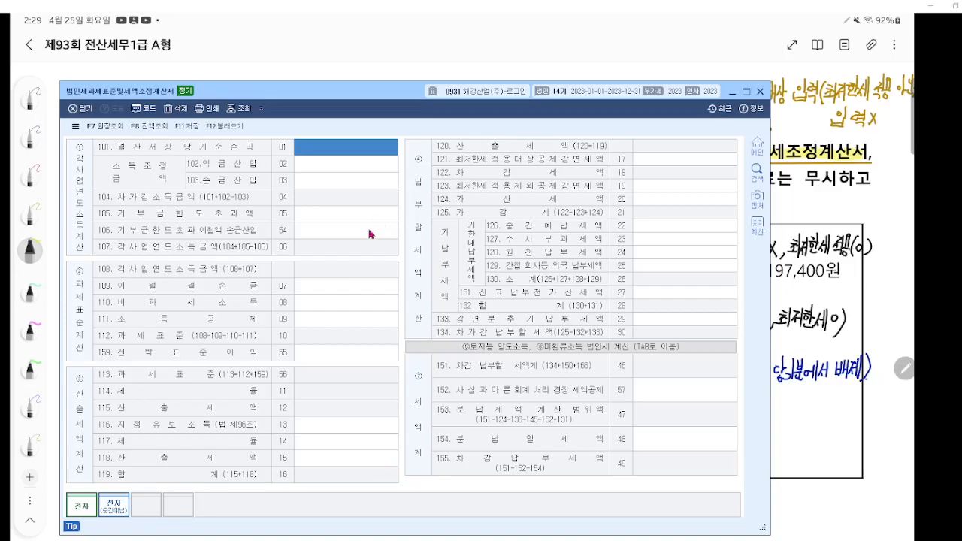
{"action": "key", "text": "ctrl+F12"}
{"action": "scroll", "coordinate": [369, 230], "scroll_direction": "up", "scroll_amount": 3}
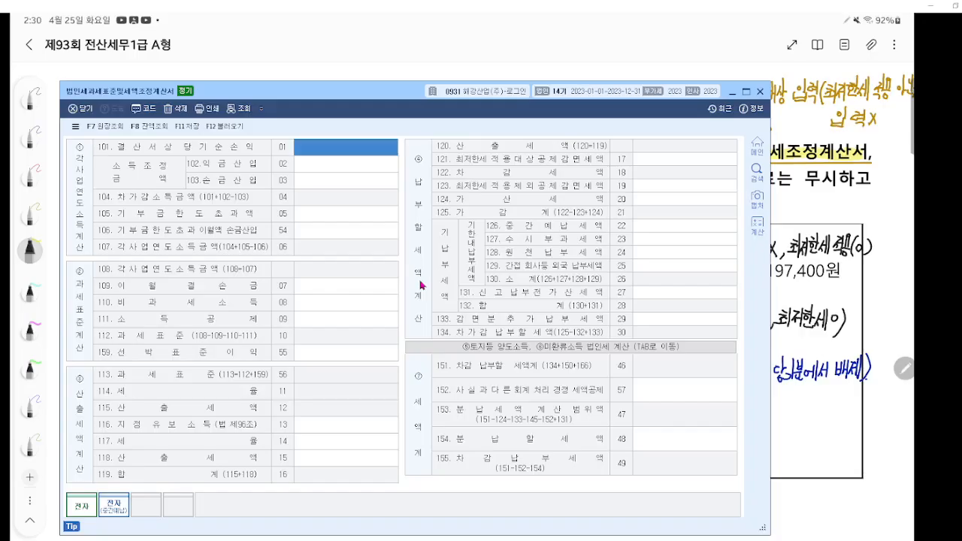
- Enter 350,000,000 for 결산서상 당기순손익 (101), 27,000,000 for 익금산입 (102) and 140,000,000 for 손금산입 (103)
{"action": "type", "text": "350,000,000"}
{"action": "key", "text": "Return"}
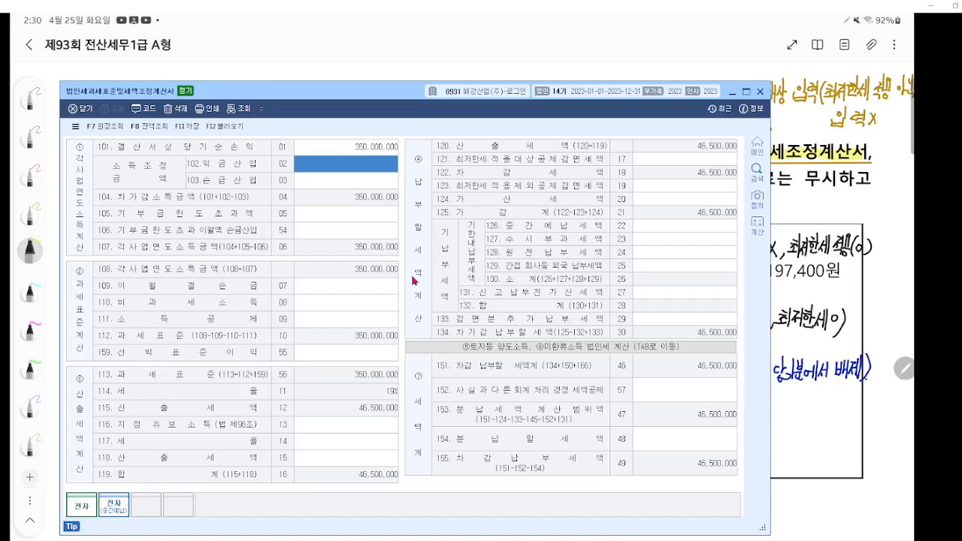
{"action": "type", "text": "27000000"}
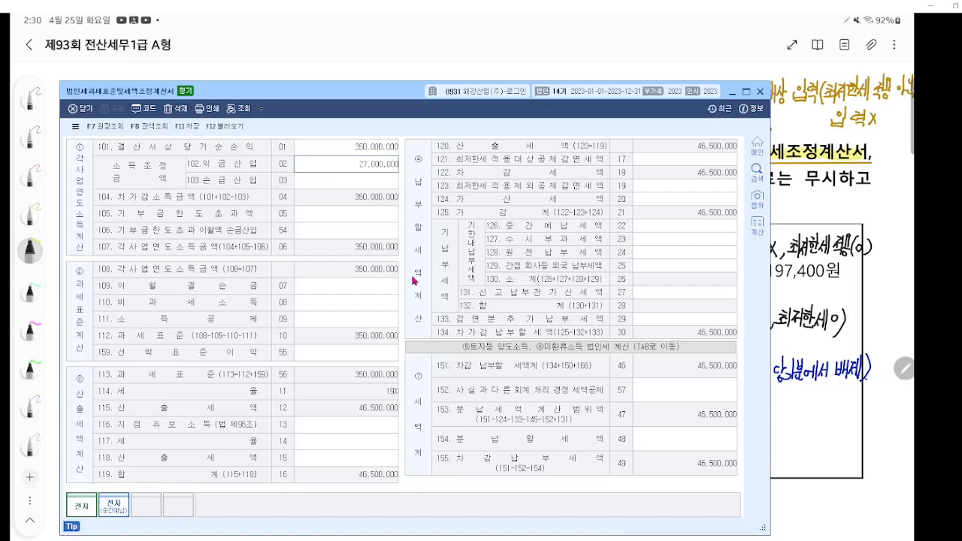
{"action": "key", "text": "Return"}
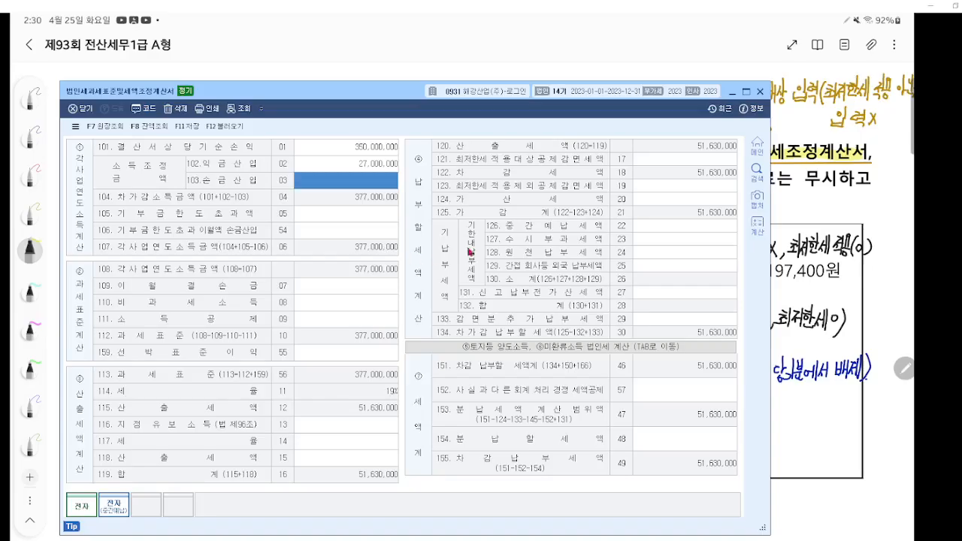
{"action": "type", "text": "140,000,000"}
{"action": "key", "text": "Return"}
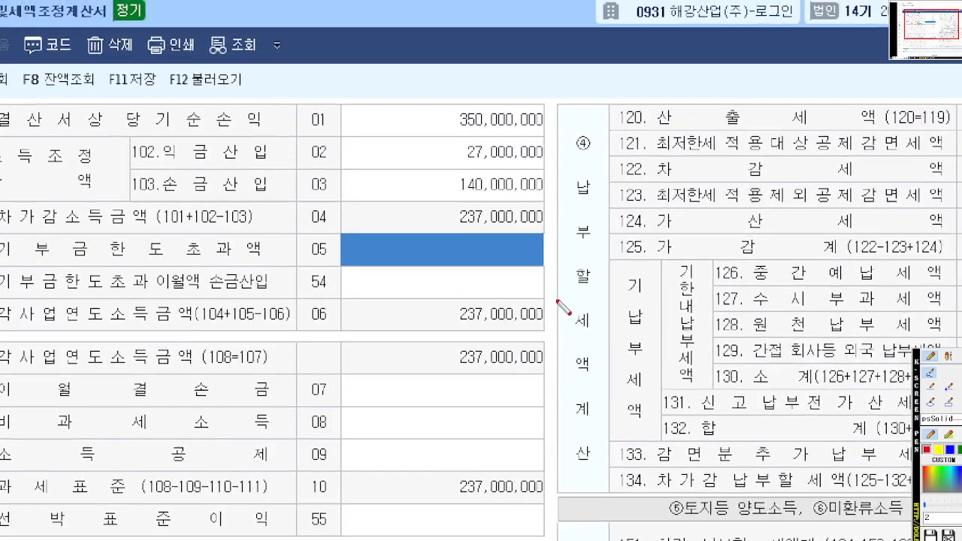
- Box the donation limit rows 105–106 and the carried-forward loss row 109 in red using the rectangle pen
{"action": "left_click", "coordinate": [948, 401]}
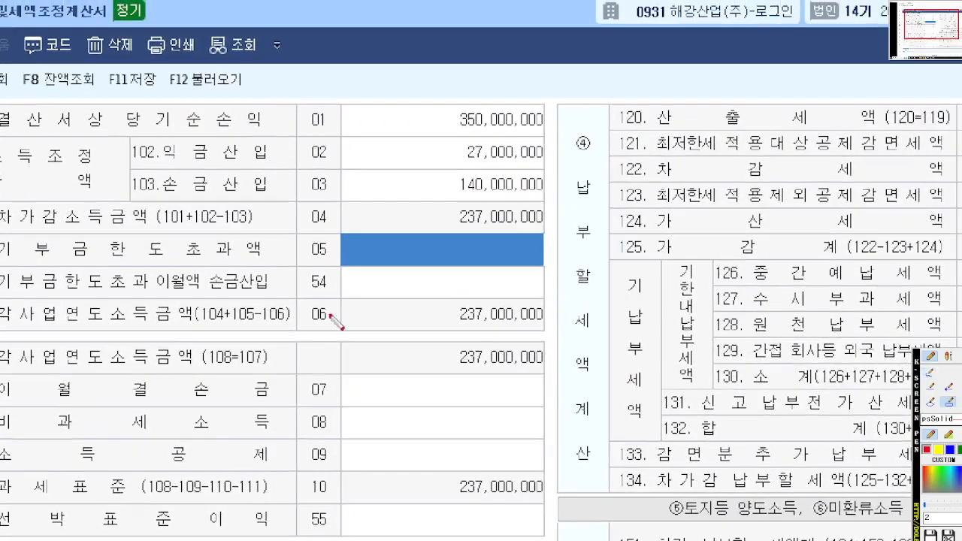
{"action": "left_click_drag", "start_coordinate": [3, 242], "coordinate": [547, 299]}
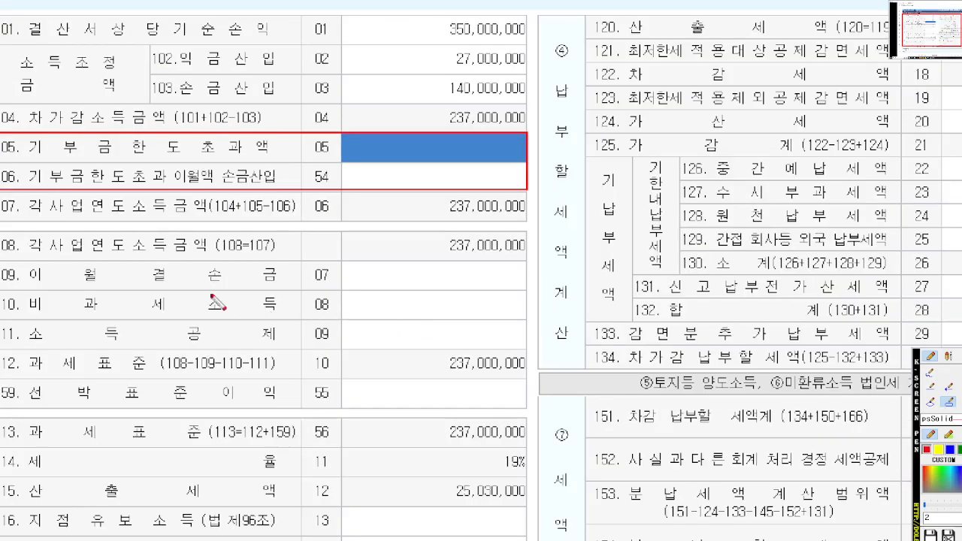
{"action": "left_click_drag", "start_coordinate": [526, 278], "coordinate": [525, 291]}
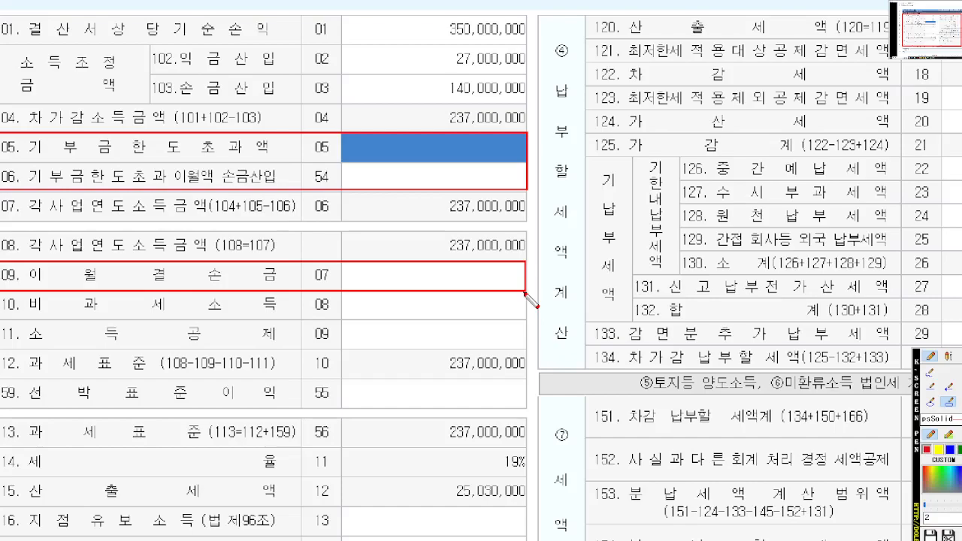
- Undo the latest pen marks and box the amount cells of rows 101–103, 105–106 and 109 in red
{"action": "left_click_drag", "start_coordinate": [394, 254], "coordinate": [384, 185]}
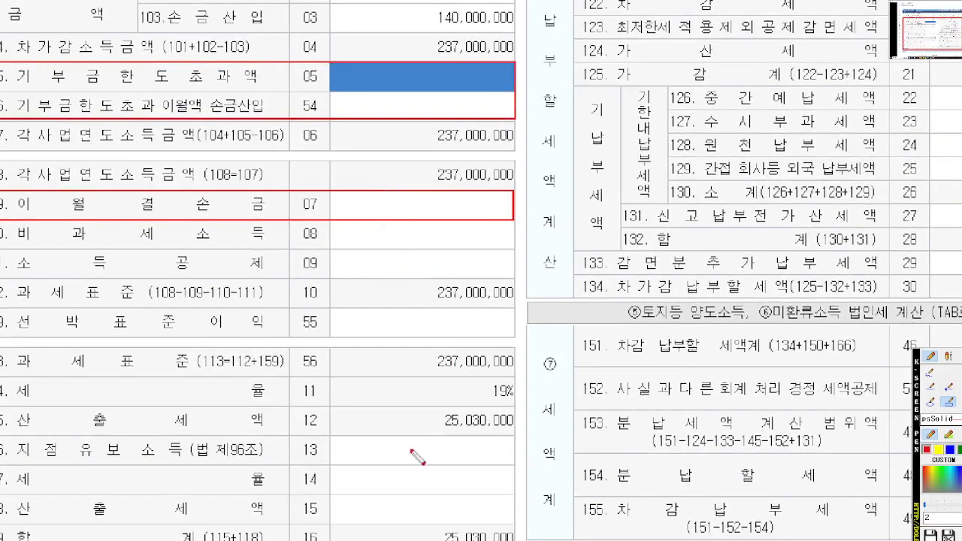
{"action": "key", "text": "ctrl+z"}
{"action": "left_click_drag", "start_coordinate": [476, 370], "coordinate": [467, 416]}
{"action": "key", "text": "ctrl+z"}
{"action": "left_click_drag", "start_coordinate": [310, 84], "coordinate": [495, 173]}
{"action": "left_click_drag", "start_coordinate": [313, 204], "coordinate": [495, 261]}
{"action": "left_click_drag", "start_coordinate": [309, 332], "coordinate": [495, 358]}
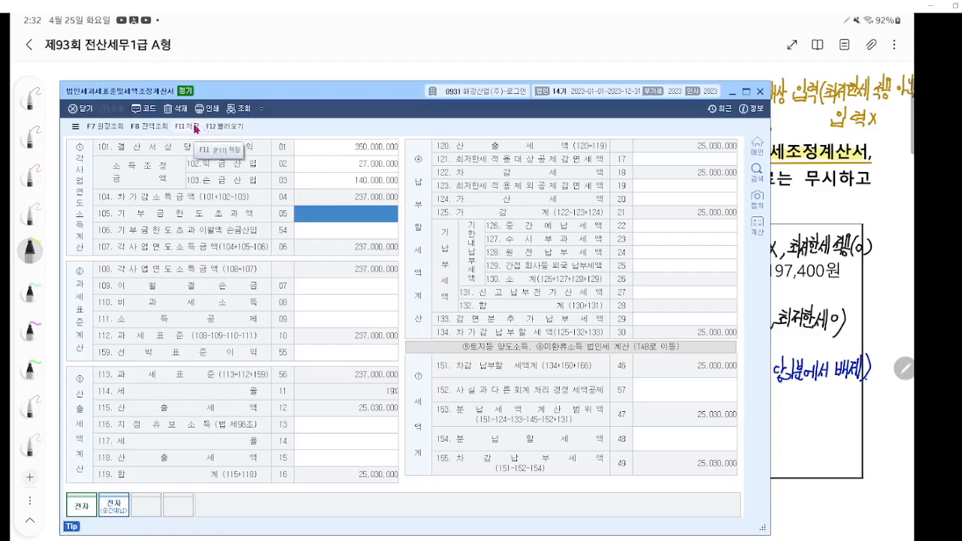
- Save the corporate tax calculation form
{"action": "left_click", "coordinate": [195, 128]}
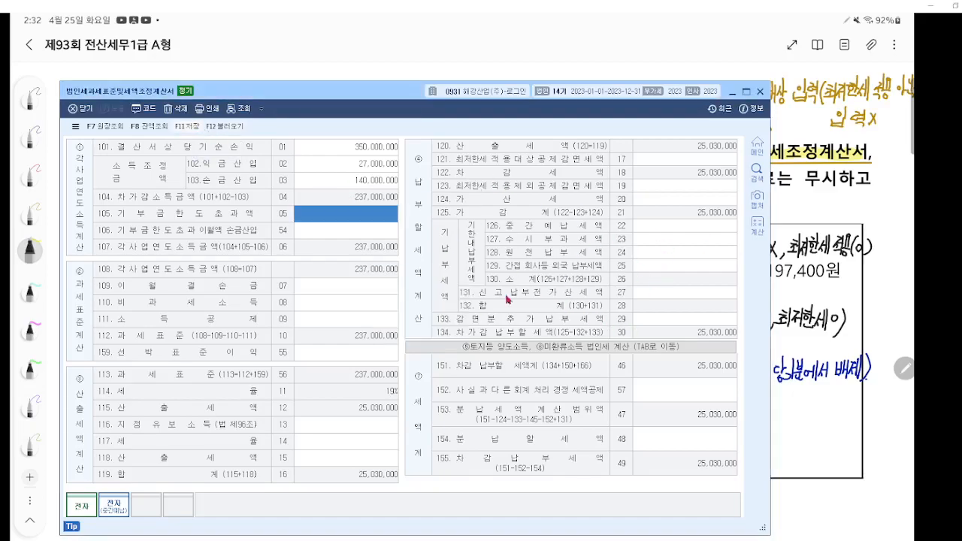
- Mark rows of the tax payable section (④ 납부할세액계산) with red pen underlines, changing from the rectangle to the freehand pen
{"action": "key", "text": "ctrl+2"}
{"action": "scroll", "coordinate": [564, 275], "scroll_direction": "up", "scroll_amount": 3}
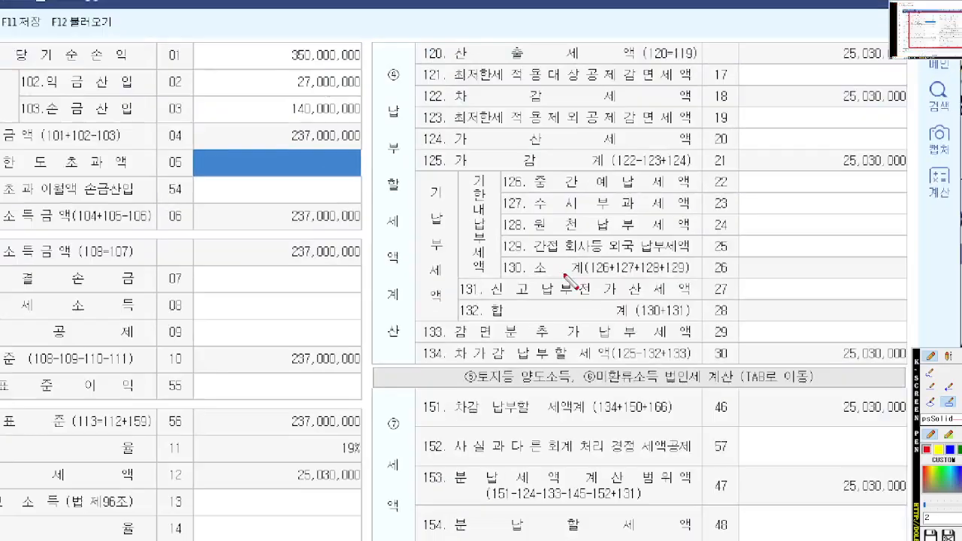
{"action": "scroll", "coordinate": [478, 293], "scroll_direction": "up", "scroll_amount": 3}
{"action": "left_click_drag", "start_coordinate": [64, 323], "coordinate": [726, 334]}
{"action": "left_click", "coordinate": [930, 373]}
{"action": "left_click_drag", "start_coordinate": [110, 328], "coordinate": [780, 328]}
{"action": "left_click_drag", "start_coordinate": [569, 44], "coordinate": [481, 471]}
{"action": "left_click_drag", "start_coordinate": [90, 245], "coordinate": [627, 245]}
{"action": "left_click_drag", "start_coordinate": [91, 311], "coordinate": [726, 311]}
{"action": "left_click_drag", "start_coordinate": [3, 262], "coordinate": [678, 262]}
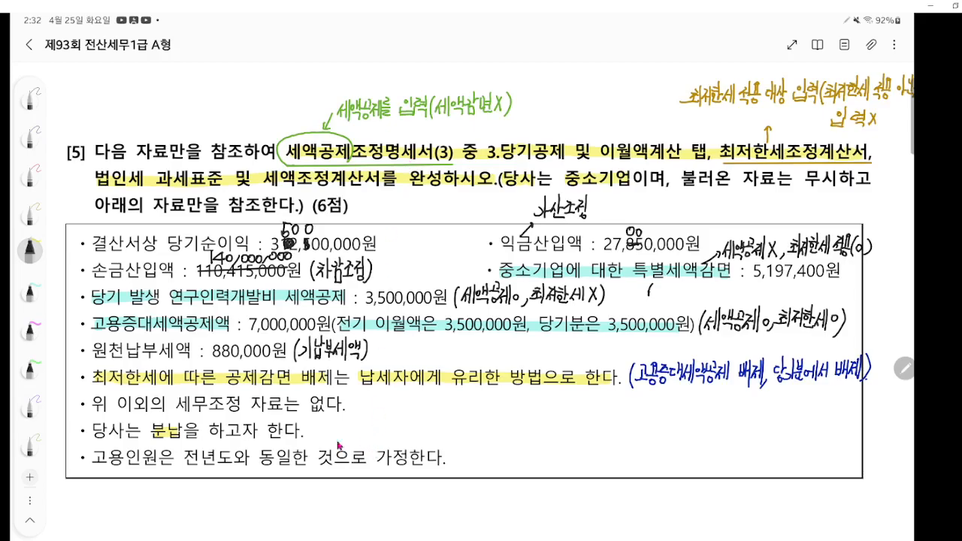
- Switch to the KcLep main window, open its menu search and mark the search box with the pen
{"action": "mouse_move", "coordinate": [320, 540]}
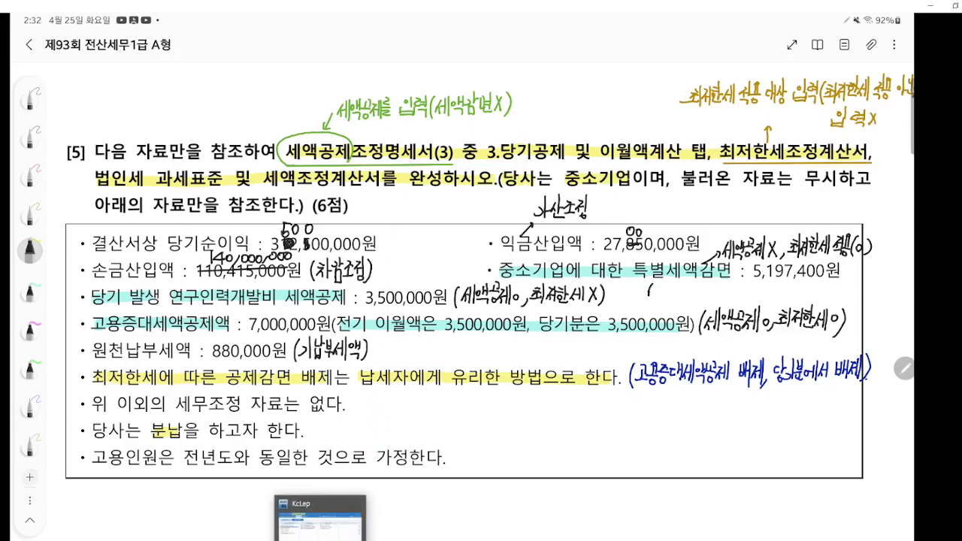
{"action": "left_click", "coordinate": [320, 518]}
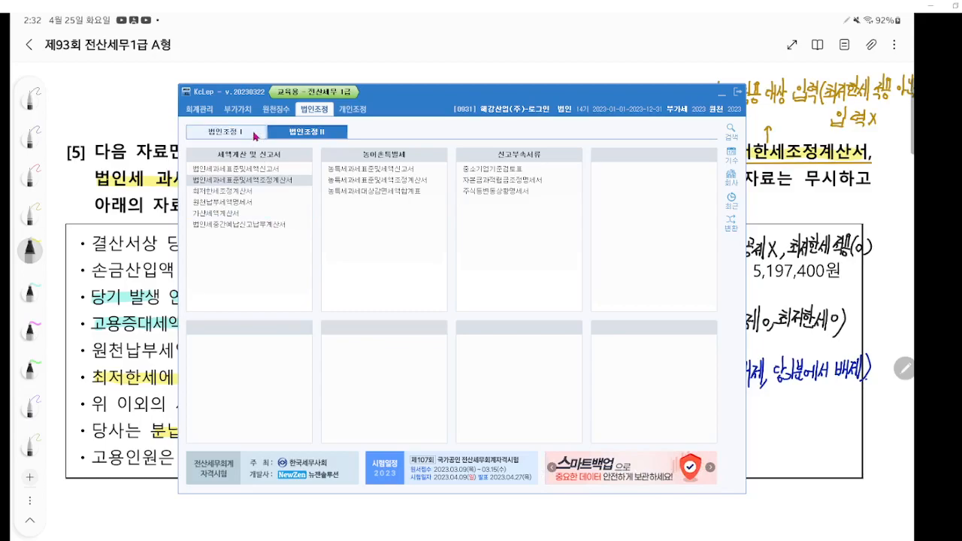
{"action": "left_click", "coordinate": [730, 139]}
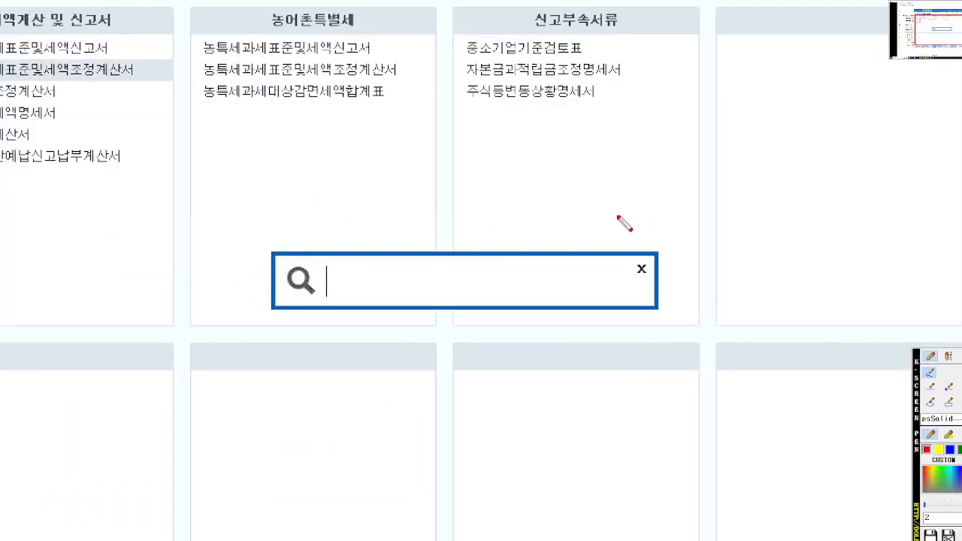
{"action": "left_click_drag", "start_coordinate": [636, 212], "coordinate": [517, 271]}
{"action": "scroll", "coordinate": [517, 271], "scroll_direction": "up", "scroll_amount": 3}
{"action": "mouse_move", "coordinate": [674, 184]}
{"action": "left_mouse_down"}
{"action": "mouse_move", "coordinate": [572, 165]}
{"action": "mouse_move", "coordinate": [709, 143]}
{"action": "mouse_move", "coordinate": [640, 203]}
{"action": "left_mouse_up"}
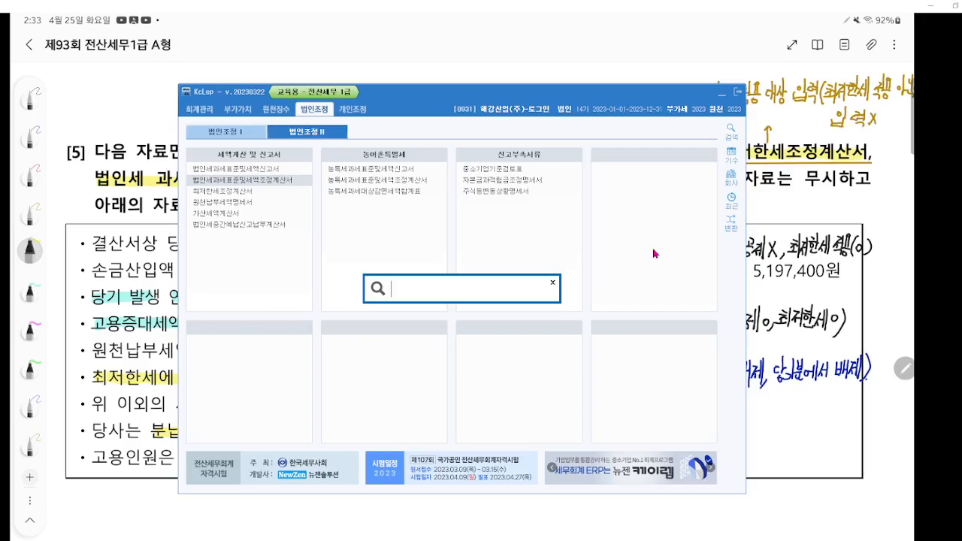
- Search the menus for 세액공제, underline 세액공제조정명세서(3) in the list and open that form
{"action": "type", "text": "세액공ㅈㅔ"}
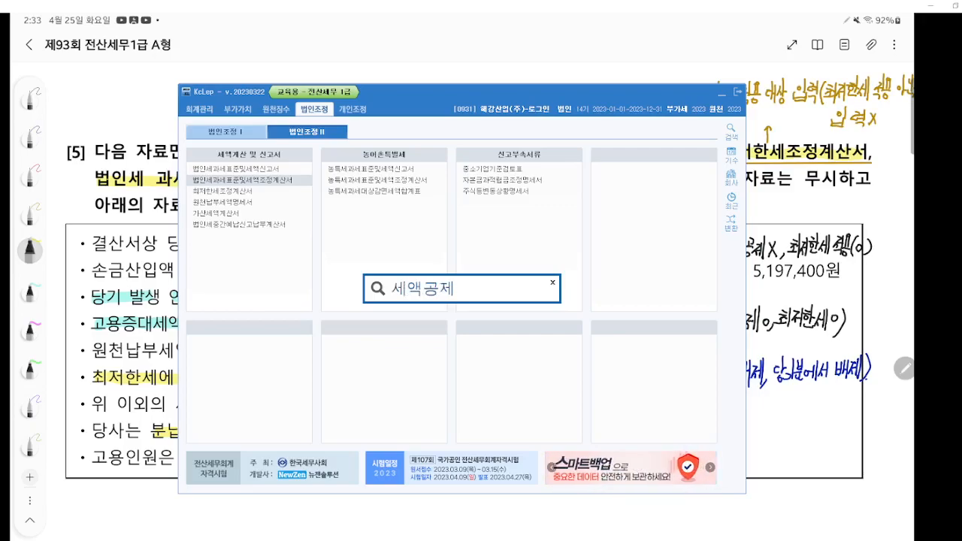
{"action": "key", "text": "Return"}
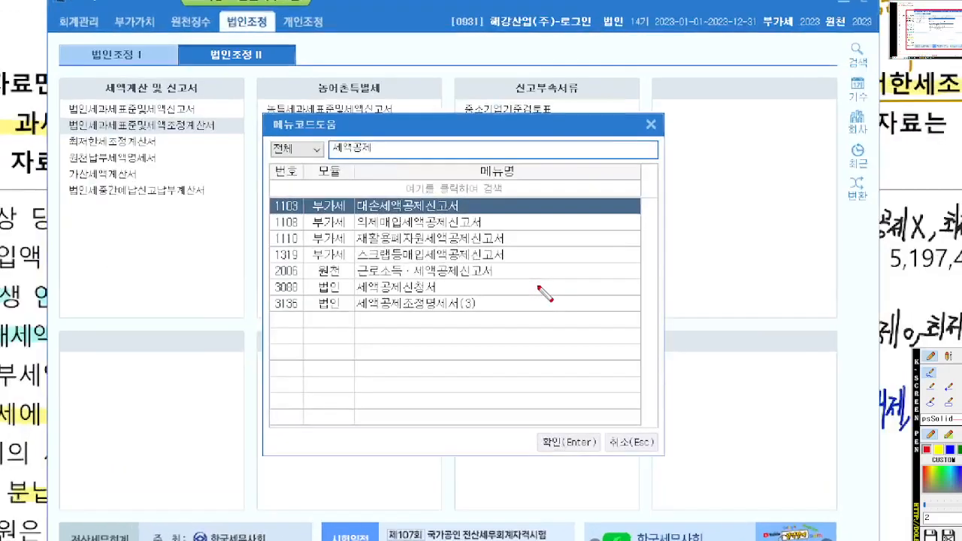
{"action": "left_click_drag", "start_coordinate": [354, 310], "coordinate": [546, 309]}
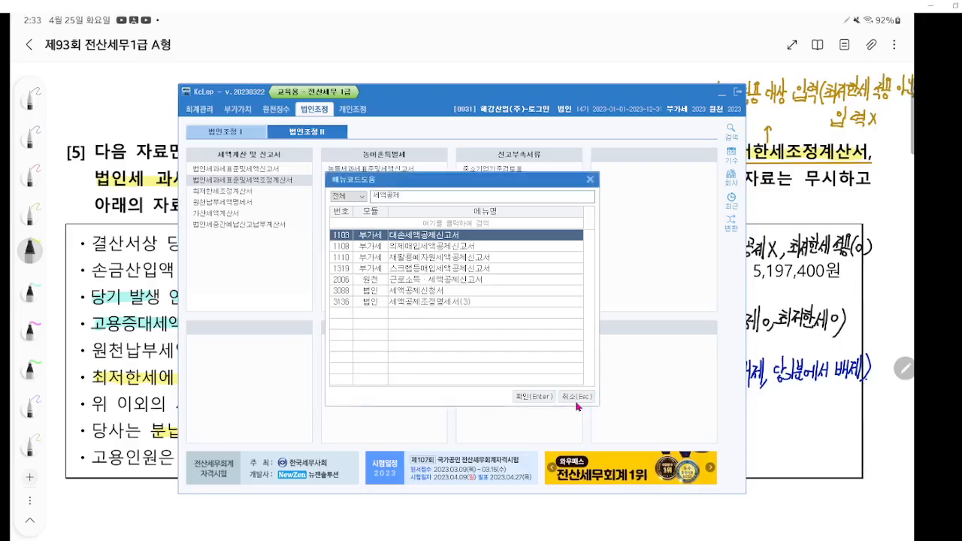
{"action": "double_click", "coordinate": [457, 345]}
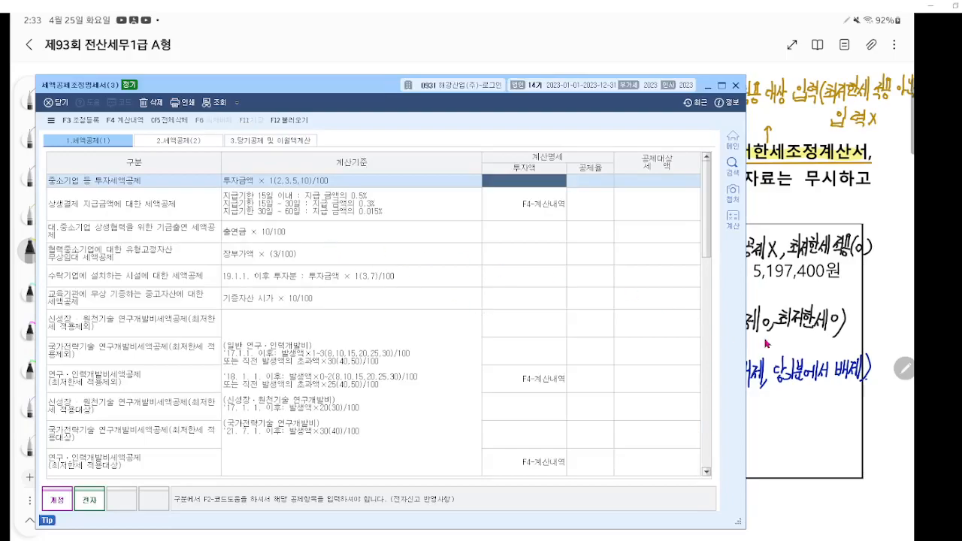
- Mark the 3.당기공제 및 이월액계산 page of the tax credit form with the pen and open it
{"action": "key", "text": "ctrl+2"}
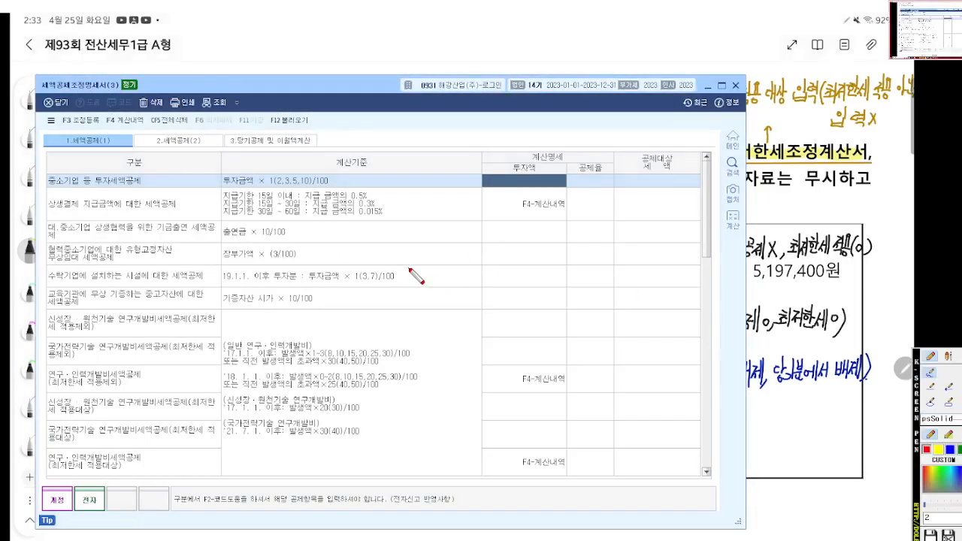
{"action": "scroll", "coordinate": [410, 271], "scroll_direction": "up", "scroll_amount": 5}
{"action": "left_click_drag", "start_coordinate": [411, 271], "coordinate": [474, 297]}
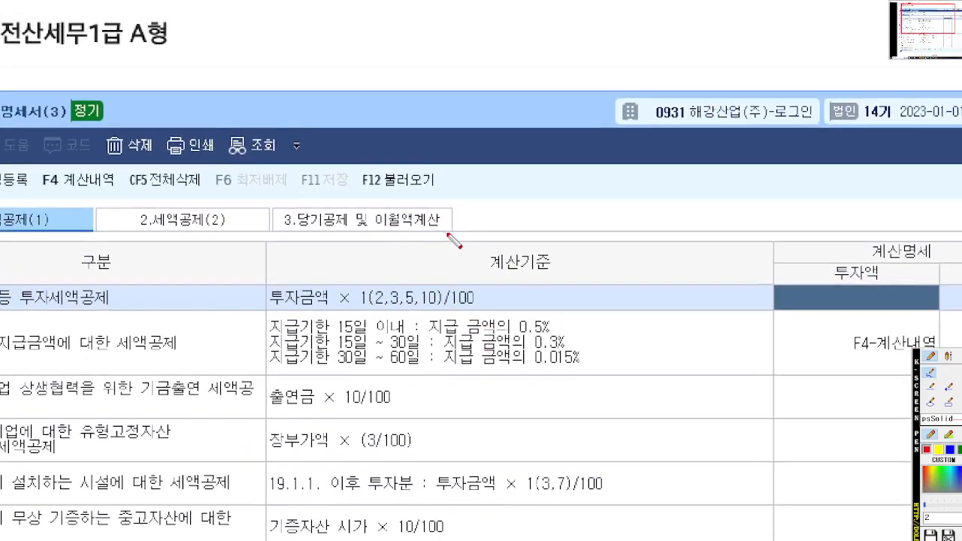
{"action": "mouse_move", "coordinate": [451, 234]}
{"action": "left_mouse_down"}
{"action": "mouse_move", "coordinate": [294, 236]}
{"action": "mouse_move", "coordinate": [277, 212]}
{"action": "mouse_move", "coordinate": [442, 201]}
{"action": "mouse_move", "coordinate": [481, 215]}
{"action": "mouse_move", "coordinate": [480, 224]}
{"action": "mouse_move", "coordinate": [430, 230]}
{"action": "left_mouse_up"}
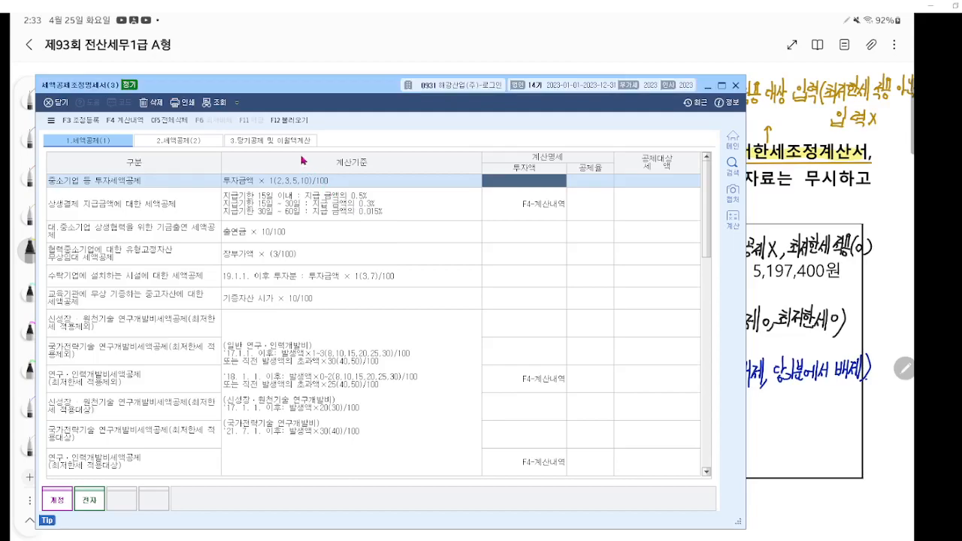
{"action": "left_click", "coordinate": [412, 224]}
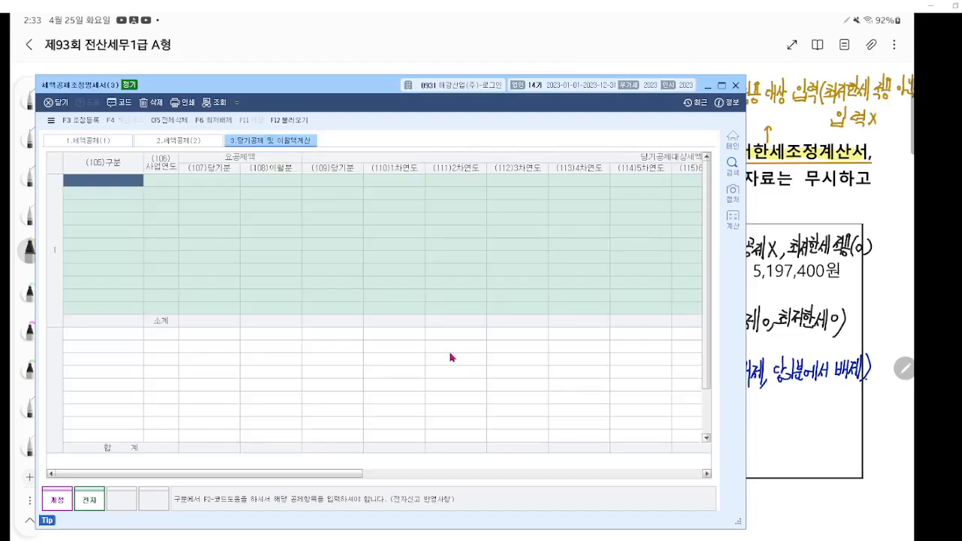
- Zoom in on the carryover table and circle the first (105)구분 cell in red, clearing the mark when done
{"action": "key", "text": "ctrl+1"}
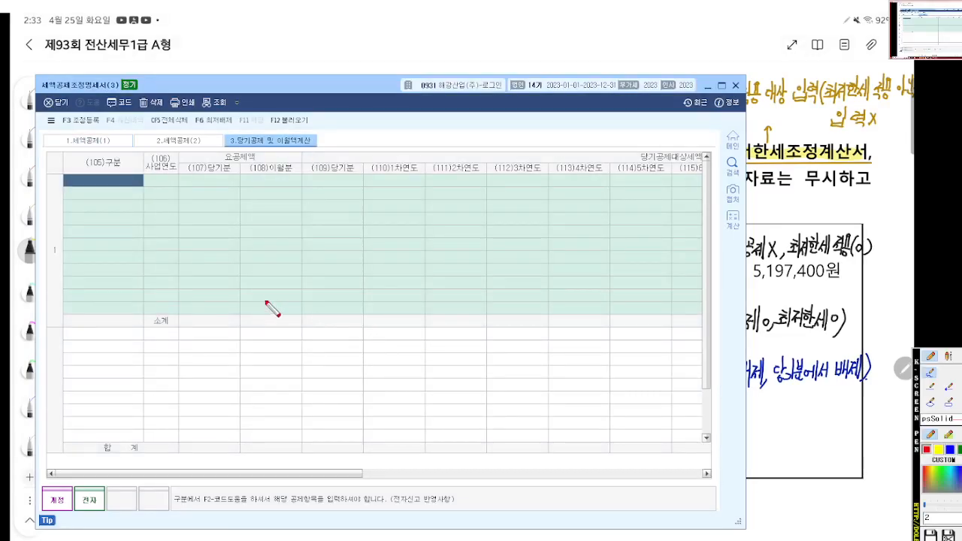
{"action": "scroll", "coordinate": [267, 302], "scroll_direction": "up", "scroll_amount": 5}
{"action": "scroll", "coordinate": [337, 315], "scroll_direction": "down", "scroll_amount": 5}
{"action": "scroll", "coordinate": [365, 338], "scroll_direction": "up", "scroll_amount": 4}
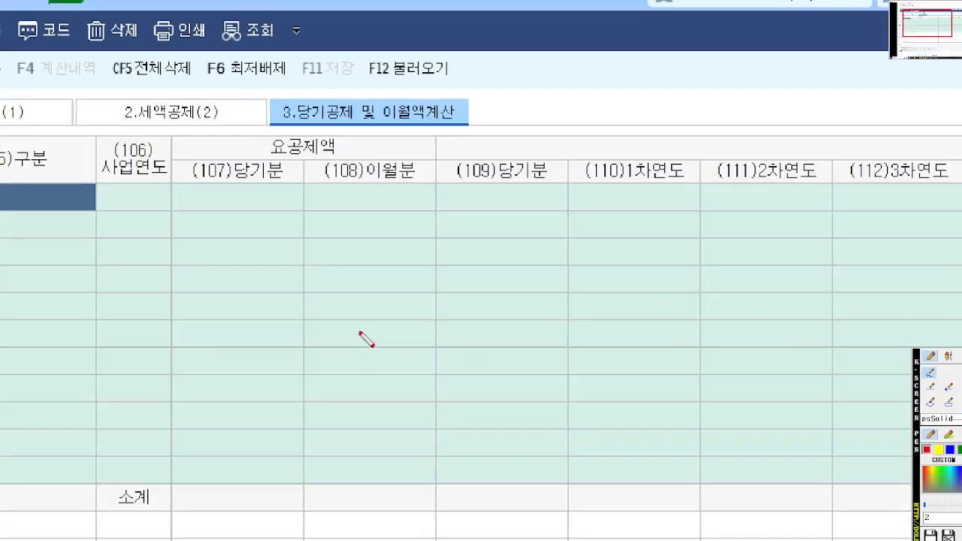
{"action": "mouse_move", "coordinate": [159, 212]}
{"action": "left_mouse_down"}
{"action": "mouse_move", "coordinate": [103, 219]}
{"action": "mouse_move", "coordinate": [16, 203]}
{"action": "mouse_move", "coordinate": [73, 188]}
{"action": "mouse_move", "coordinate": [161, 211]}
{"action": "left_mouse_up"}
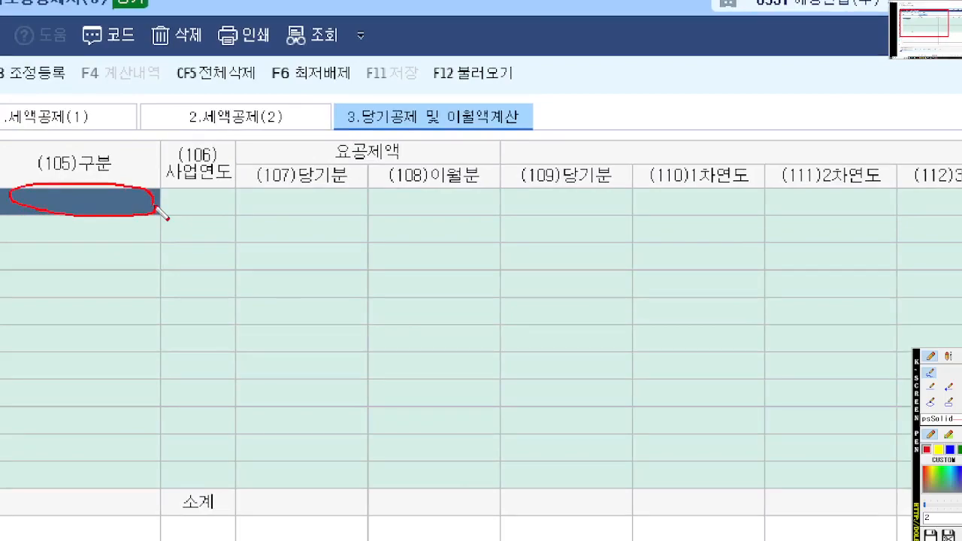
{"action": "key", "text": "Escape"}
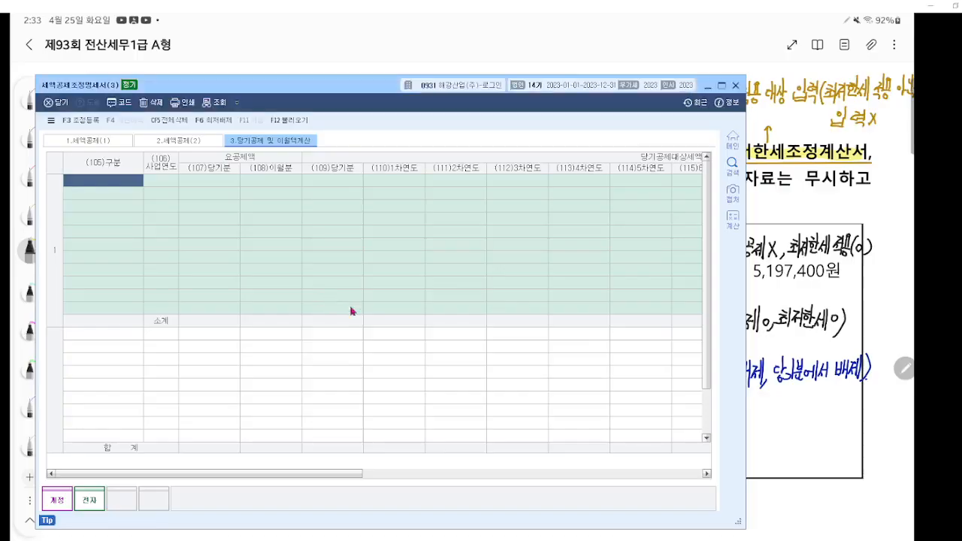
- Bring up the exam question, zoom in and underline the 당기 발생 연구인력개발비 세액공제 item with the pen
{"action": "left_click", "coordinate": [790, 395]}
{"action": "key", "text": "F2"}
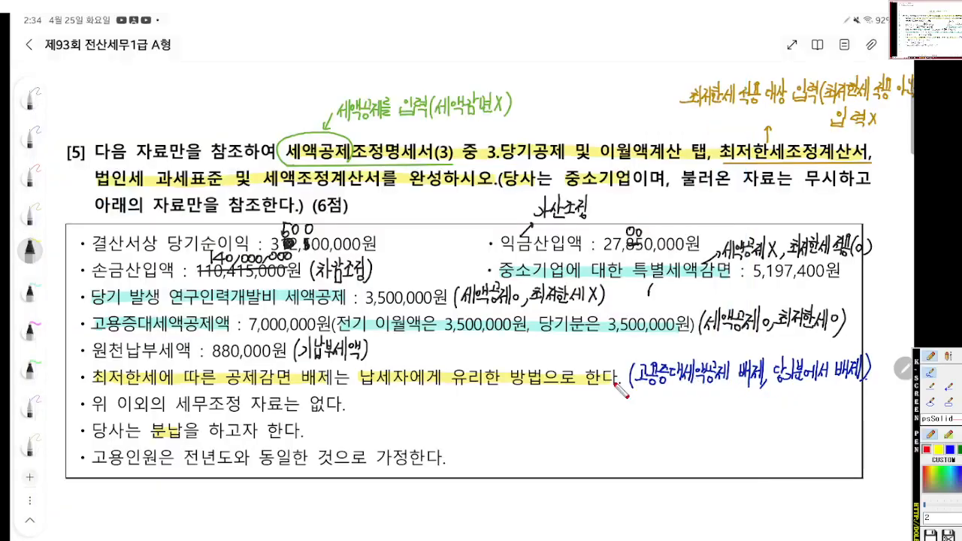
{"action": "scroll", "coordinate": [614, 384], "scroll_direction": "up", "scroll_amount": 4}
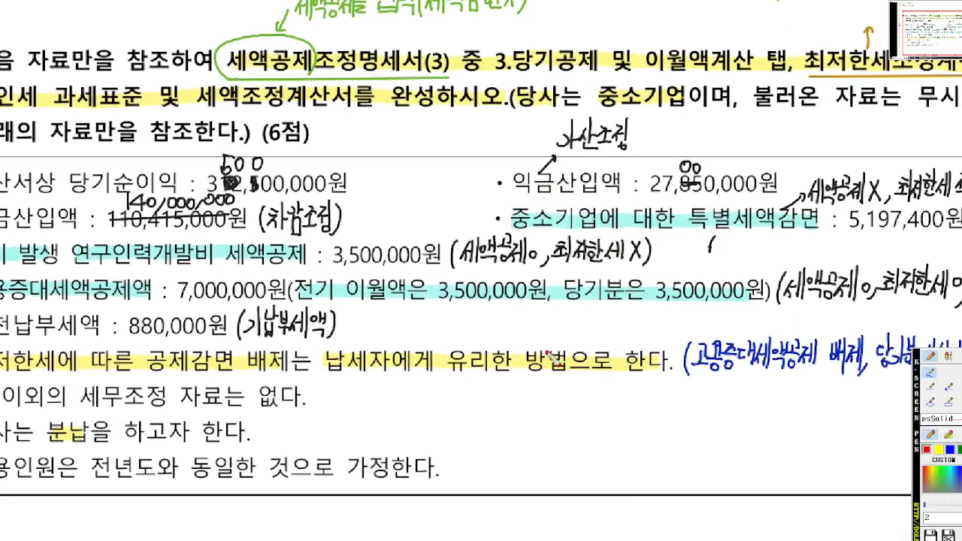
{"action": "left_click_drag", "start_coordinate": [14, 269], "coordinate": [310, 269]}
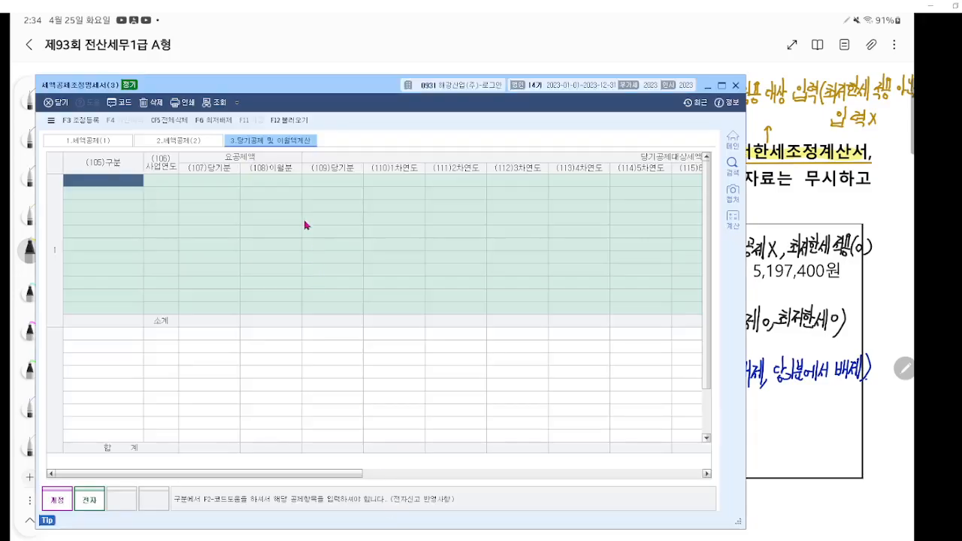
- Search the credit types for 연구, underline both 연구·인력개발비세액공제 variants in red, and choose the (최저한세제외) one
{"action": "key", "text": "F2"}
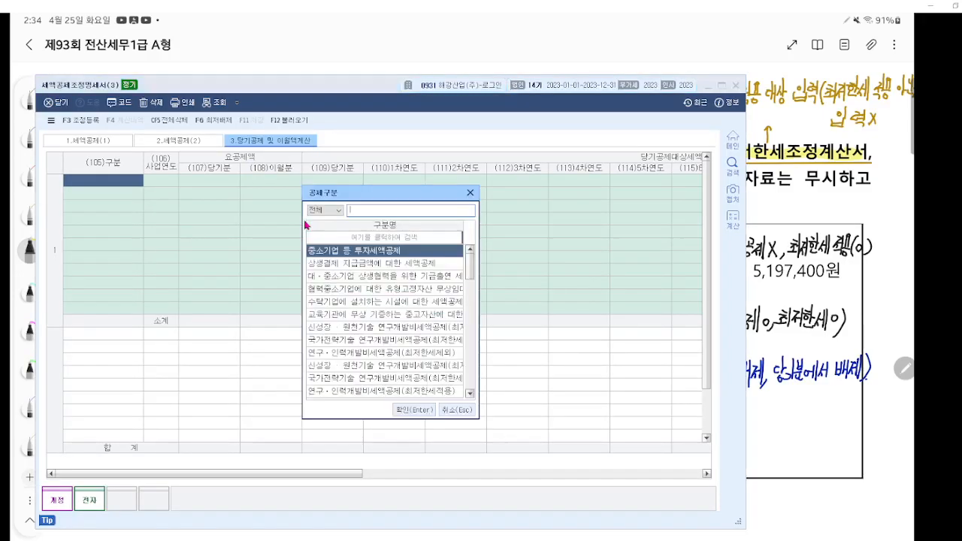
{"action": "type", "text": "연구"}
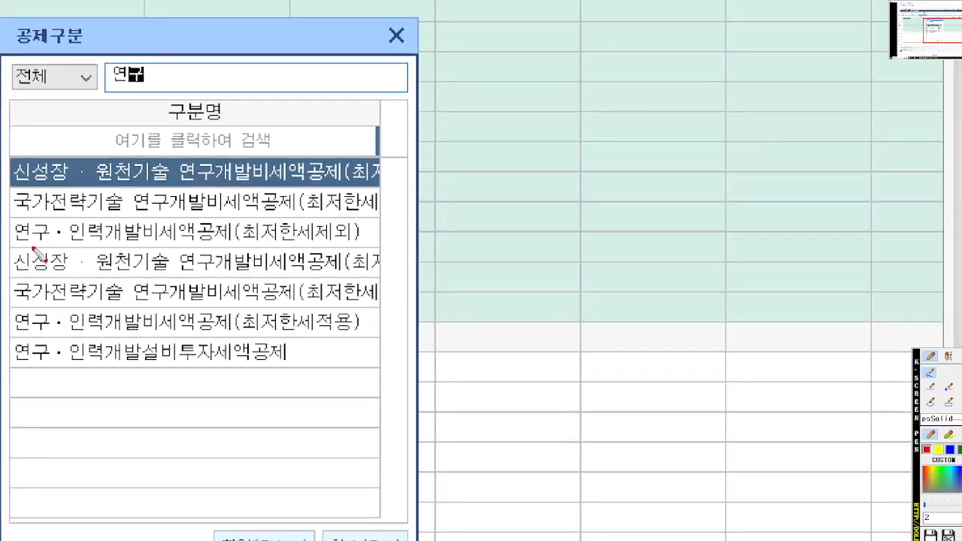
{"action": "left_click_drag", "start_coordinate": [102, 258], "coordinate": [471, 258]}
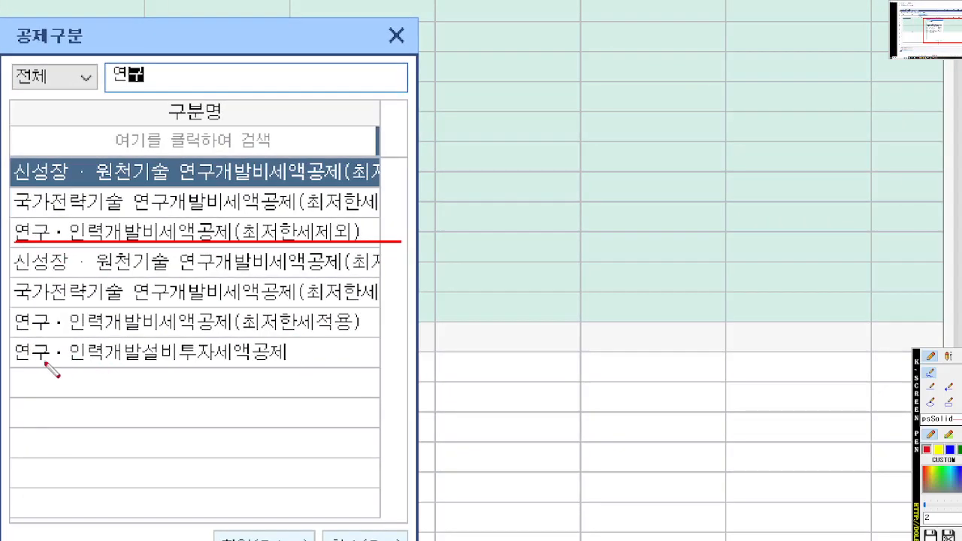
{"action": "left_click_drag", "start_coordinate": [16, 335], "coordinate": [415, 336]}
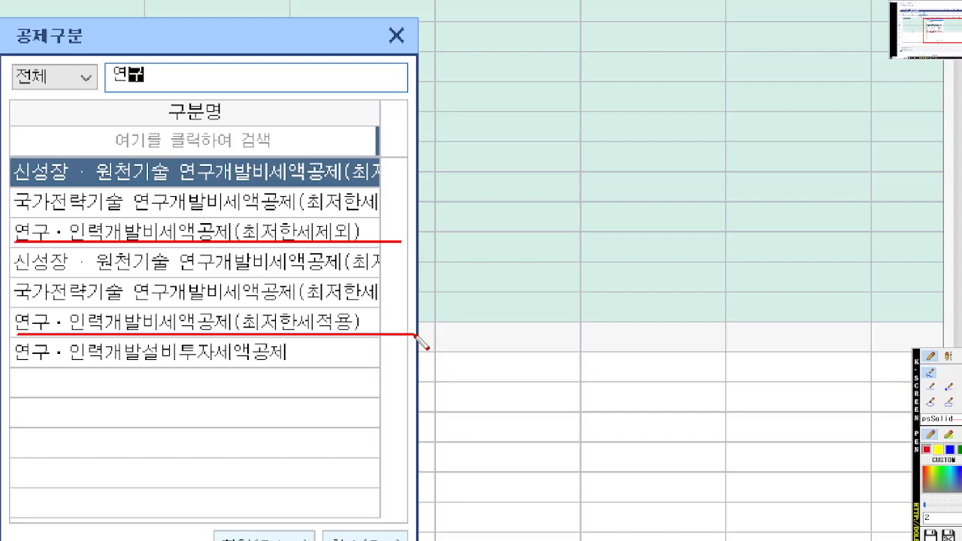
{"action": "key", "text": "Down"}
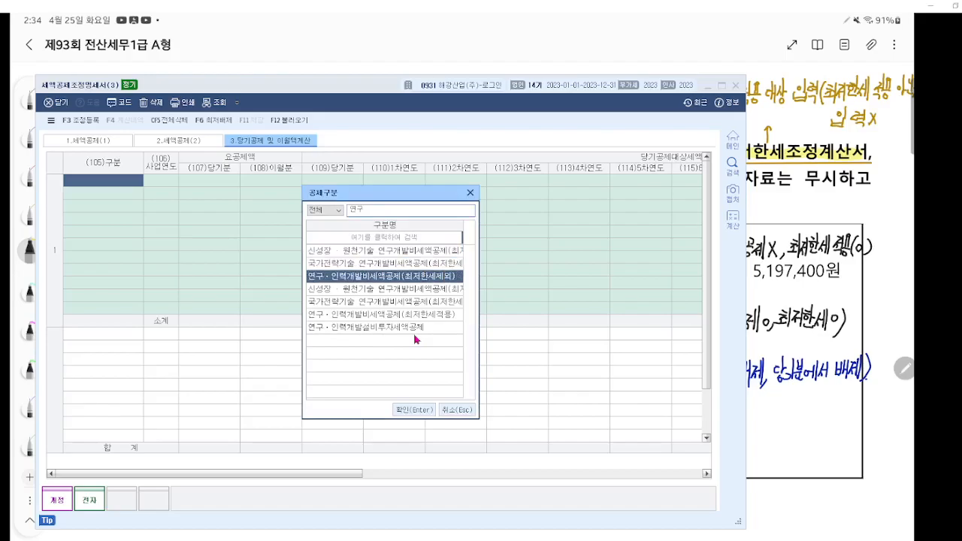
{"action": "key", "text": "Return"}
- Mark the research credit row with the pen and enter 2023-12 as its (106)사업연도
{"action": "key", "text": "ctrl+grave"}
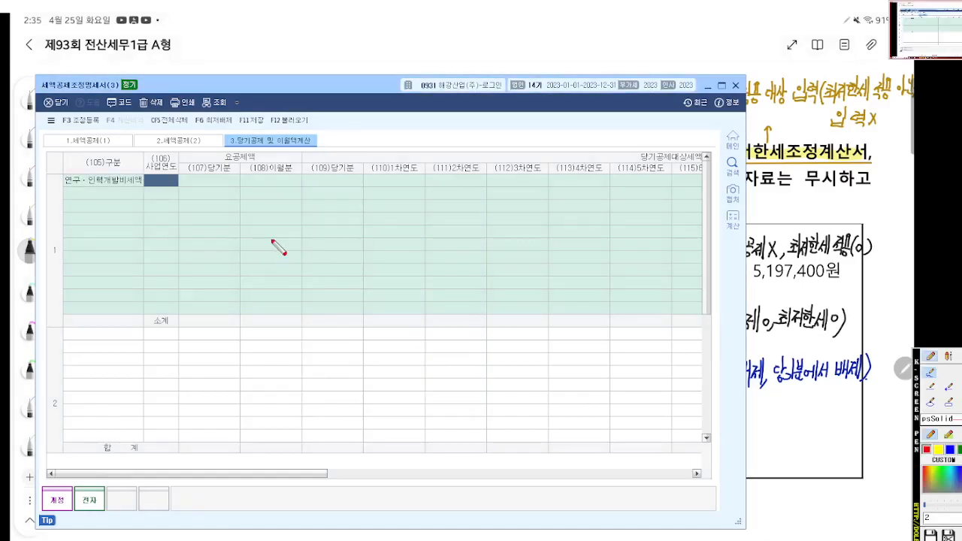
{"action": "scroll", "coordinate": [274, 240], "scroll_direction": "up", "scroll_amount": 6}
{"action": "left_click_drag", "start_coordinate": [274, 240], "coordinate": [355, 275]}
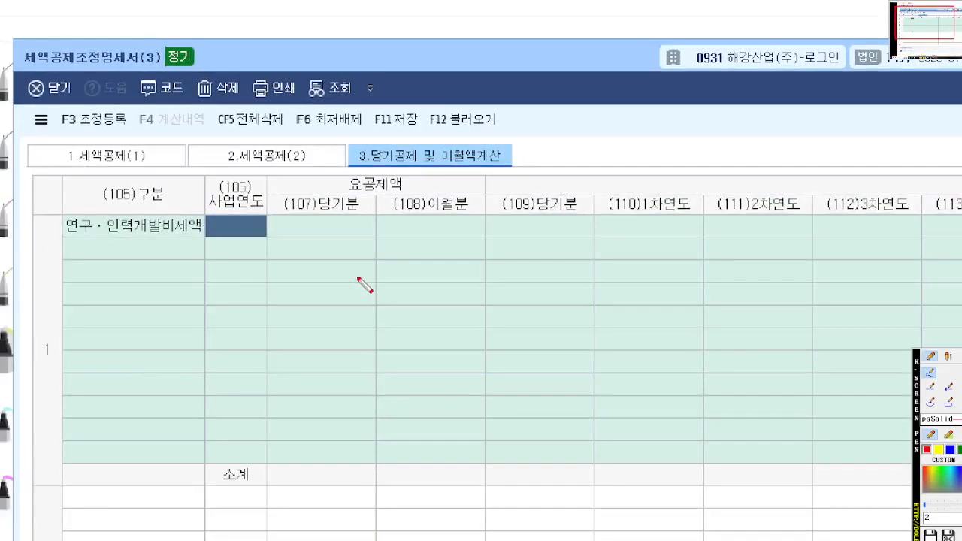
{"action": "scroll", "coordinate": [355, 275], "scroll_direction": "up", "scroll_amount": 2}
{"action": "mouse_move", "coordinate": [23, 238]}
{"action": "left_mouse_down"}
{"action": "mouse_move", "coordinate": [181, 238]}
{"action": "mouse_move", "coordinate": [226, 224]}
{"action": "mouse_move", "coordinate": [219, 228]}
{"action": "left_mouse_up"}
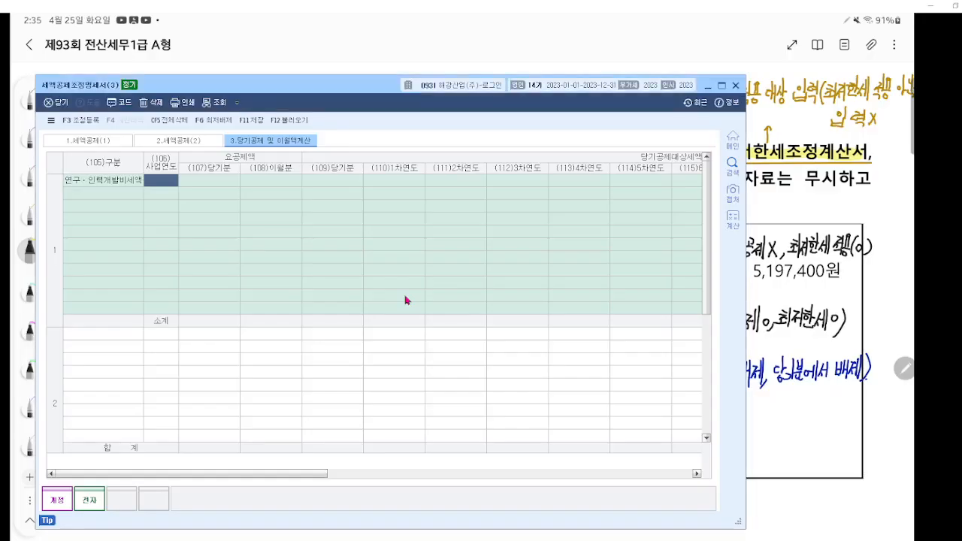
{"action": "type", "text": "2023-"}
{"action": "type", "text": "12"}
{"action": "key", "text": "Return"}
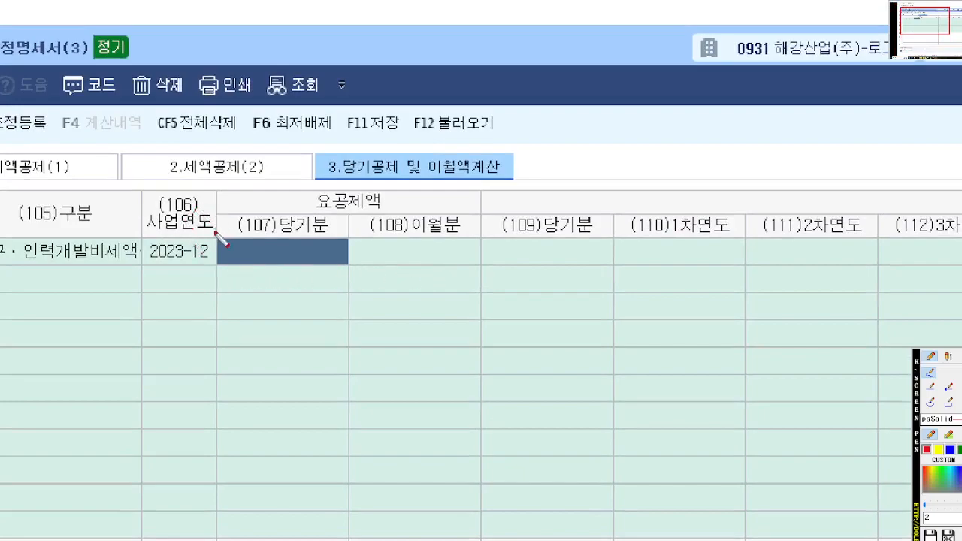
- Mark the research credit row with red pen strokes and enter 3,500,000 as its (107)당기분
{"action": "mouse_move", "coordinate": [133, 250]}
{"action": "left_mouse_down"}
{"action": "mouse_move", "coordinate": [151, 250]}
{"action": "mouse_move", "coordinate": [142, 255]}
{"action": "left_mouse_up"}
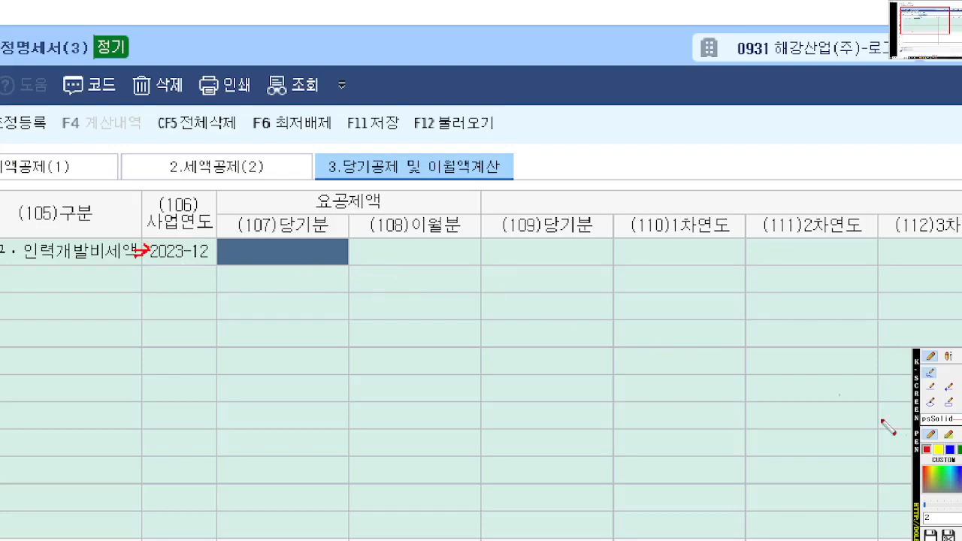
{"action": "mouse_move", "coordinate": [441, 267]}
{"action": "left_mouse_down"}
{"action": "mouse_move", "coordinate": [294, 278]}
{"action": "mouse_move", "coordinate": [226, 204]}
{"action": "left_mouse_up"}
{"action": "mouse_move", "coordinate": [460, 265]}
{"action": "left_mouse_down"}
{"action": "mouse_move", "coordinate": [226, 238]}
{"action": "mouse_move", "coordinate": [457, 203]}
{"action": "mouse_move", "coordinate": [452, 273]}
{"action": "left_mouse_up"}
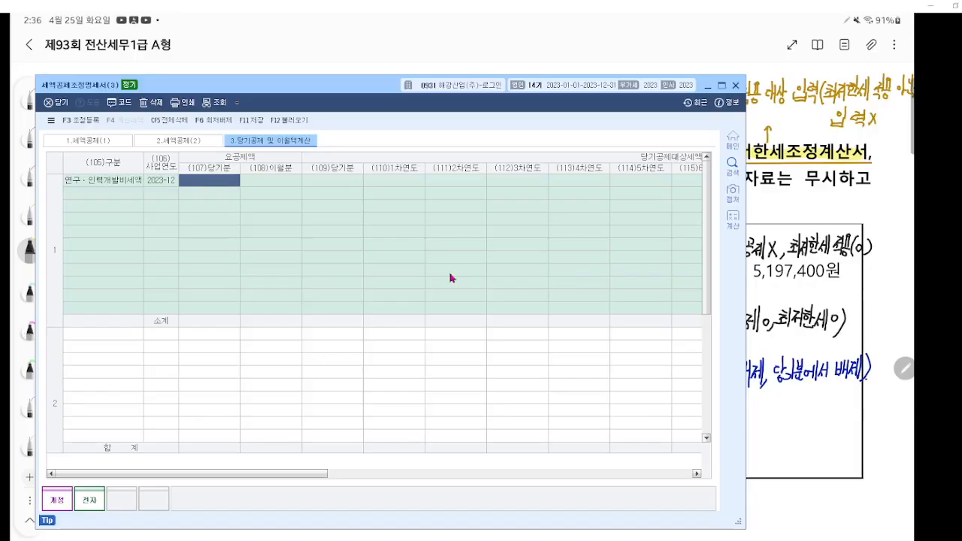
{"action": "type", "text": "3"}
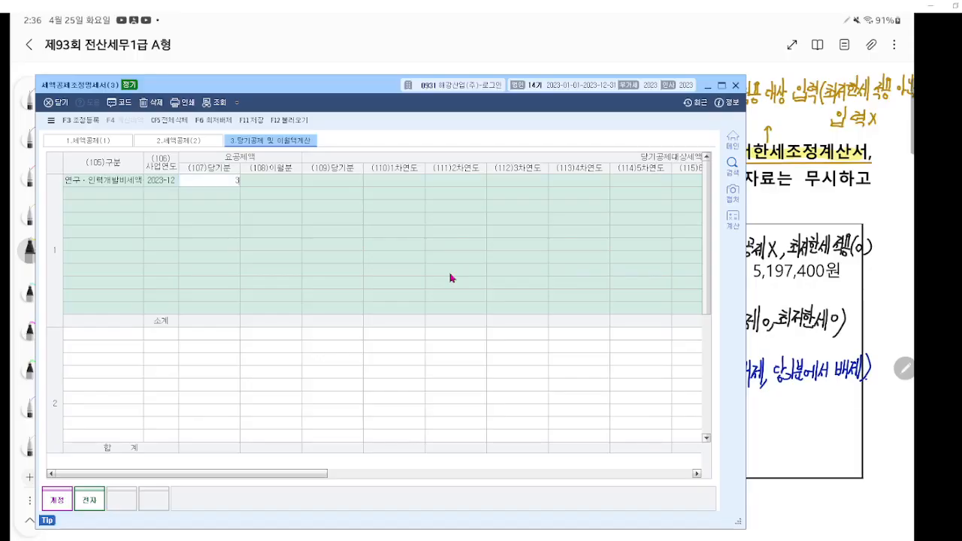
{"action": "type", "text": ",500,000"}
{"action": "key", "text": "Return"}
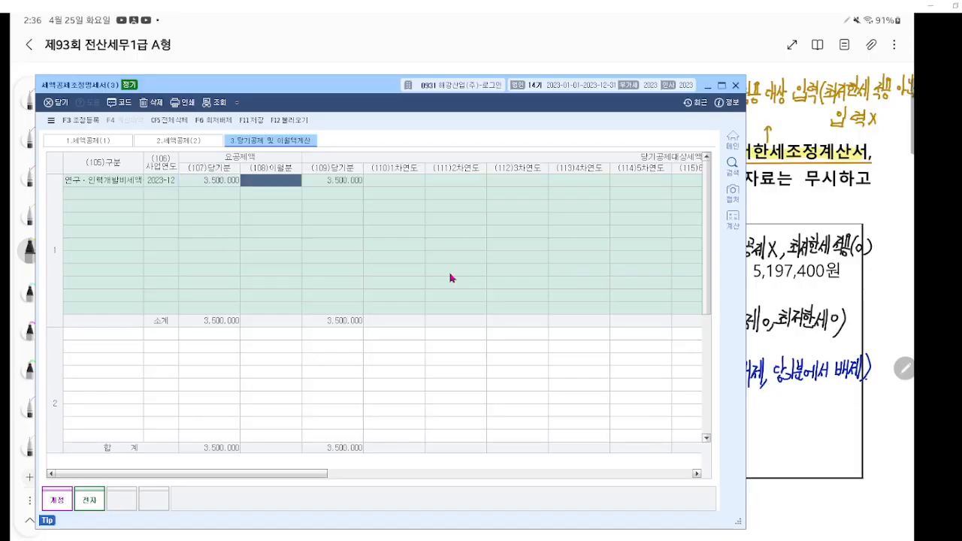
- Zoom in on the table, draw a green cross over block 1 and circle the (105)구분 area of block 2
{"action": "key", "text": "ctrl+2"}
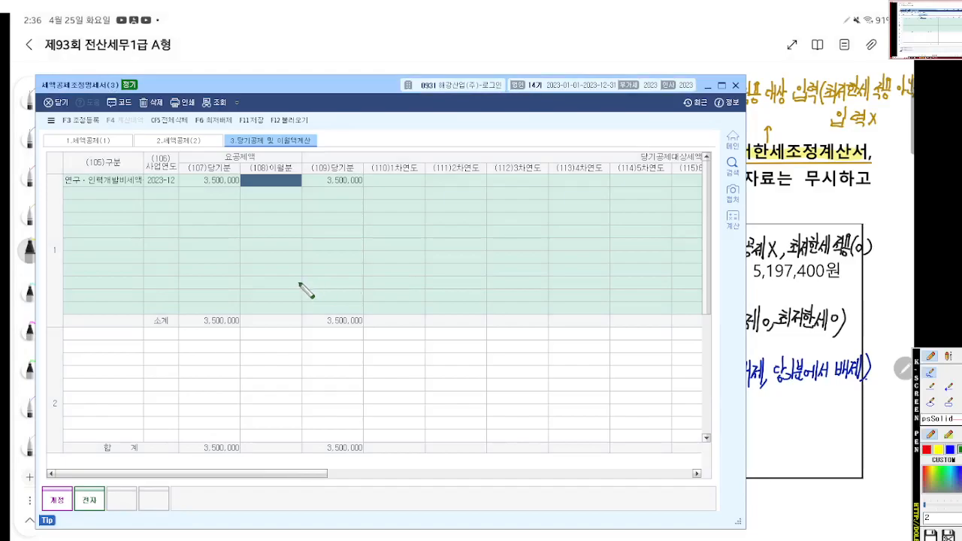
{"action": "scroll", "coordinate": [301, 287], "scroll_direction": "up", "scroll_amount": 5}
{"action": "left_click_drag", "start_coordinate": [301, 286], "coordinate": [366, 333]}
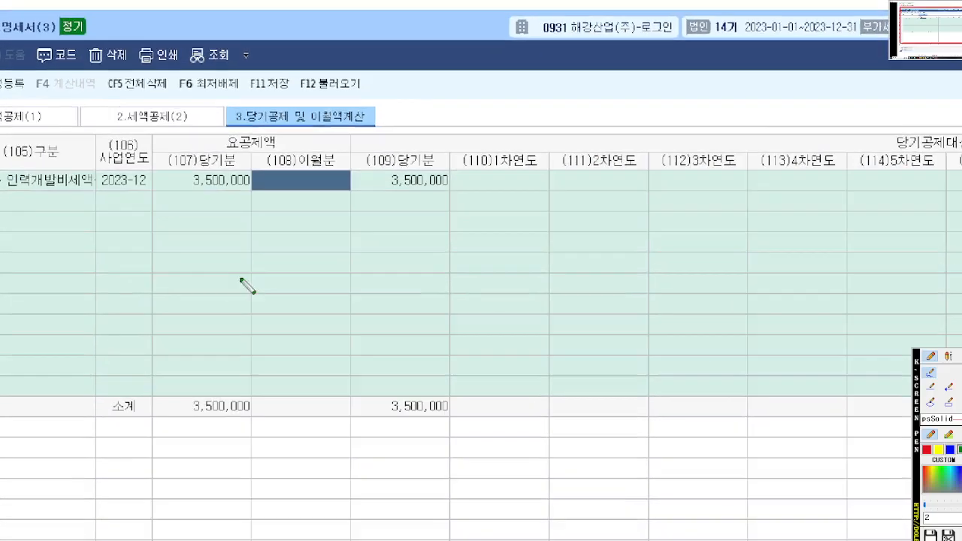
{"action": "left_click_drag", "start_coordinate": [79, 231], "coordinate": [26, 263]}
{"action": "left_click_drag", "start_coordinate": [2, 184], "coordinate": [214, 304]}
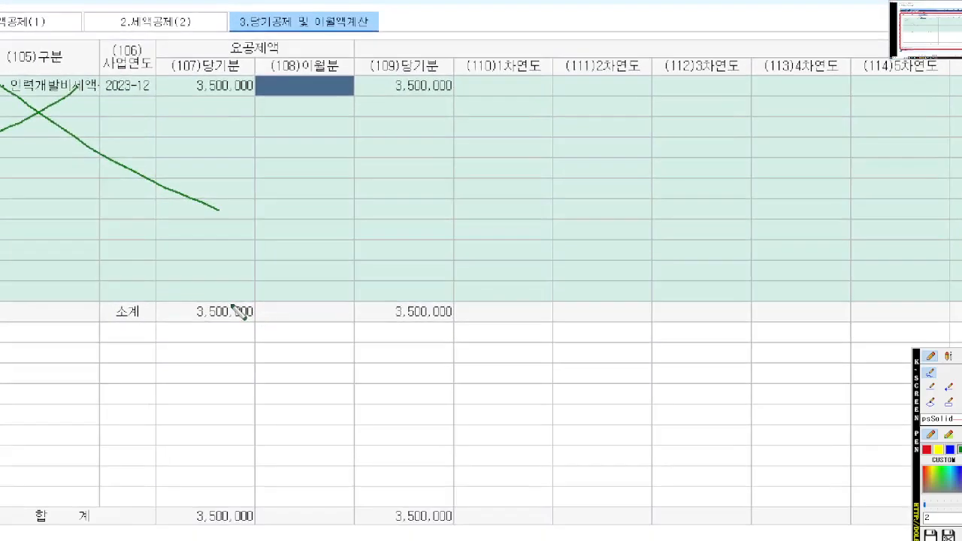
{"action": "mouse_move", "coordinate": [77, 252]}
{"action": "left_mouse_down"}
{"action": "mouse_move", "coordinate": [1, 241]}
{"action": "mouse_move", "coordinate": [71, 283]}
{"action": "left_mouse_up"}
{"action": "mouse_move", "coordinate": [89, 455]}
{"action": "left_mouse_down"}
{"action": "mouse_move", "coordinate": [1, 378]}
{"action": "mouse_move", "coordinate": [109, 457]}
{"action": "mouse_move", "coordinate": [95, 465]}
{"action": "left_mouse_up"}
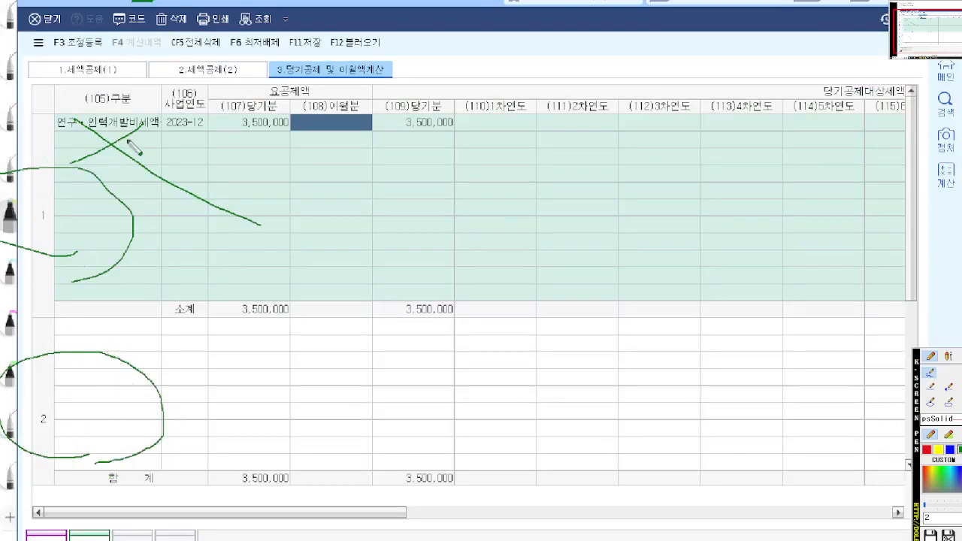
{"action": "left_click_drag", "start_coordinate": [70, 333], "coordinate": [185, 341]}
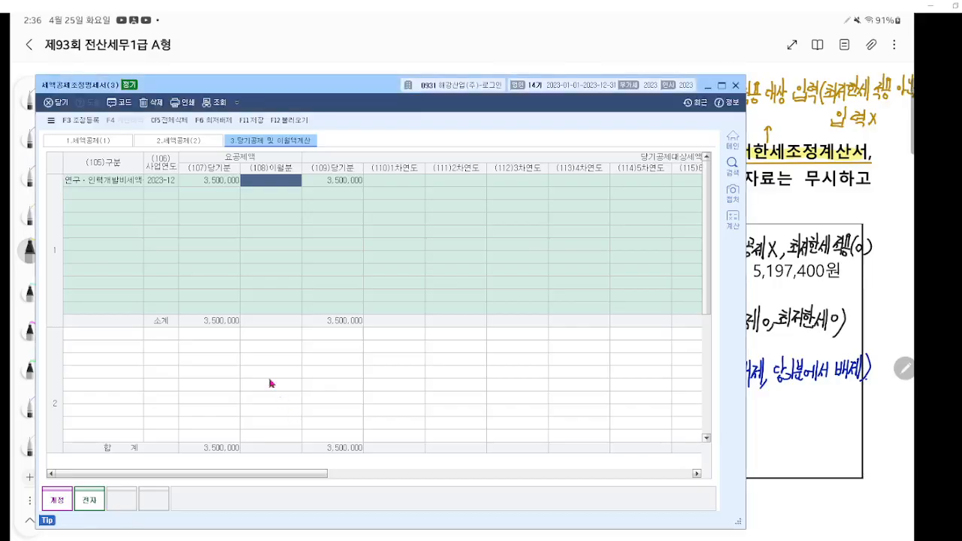
- Select the first (105)구분 cell of block 2, mark it with the pen, and search its credit types for 고용
{"action": "left_click", "coordinate": [109, 331]}
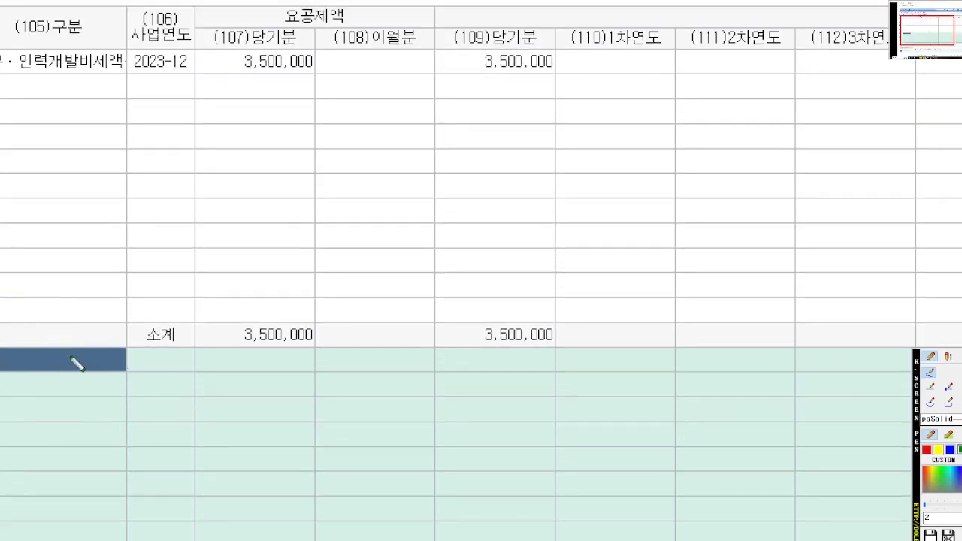
{"action": "mouse_move", "coordinate": [114, 380]}
{"action": "left_mouse_down"}
{"action": "mouse_move", "coordinate": [17, 361]}
{"action": "mouse_move", "coordinate": [123, 361]}
{"action": "left_mouse_up"}
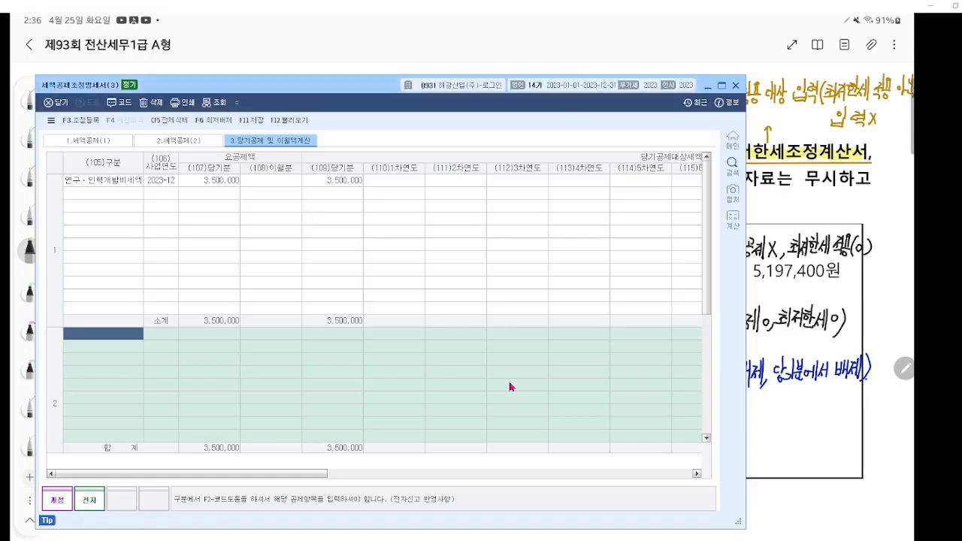
{"action": "key", "text": "F2"}
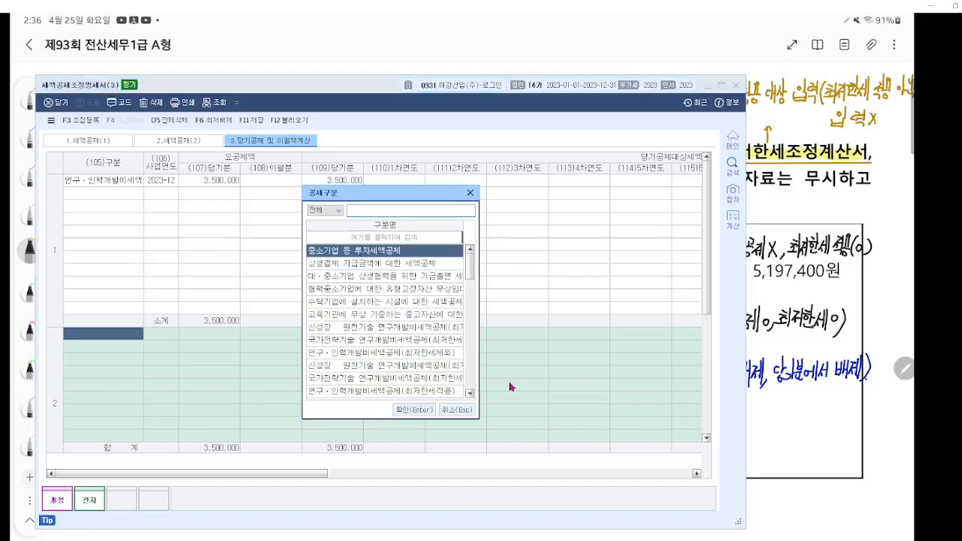
{"action": "type", "text": "고용"}
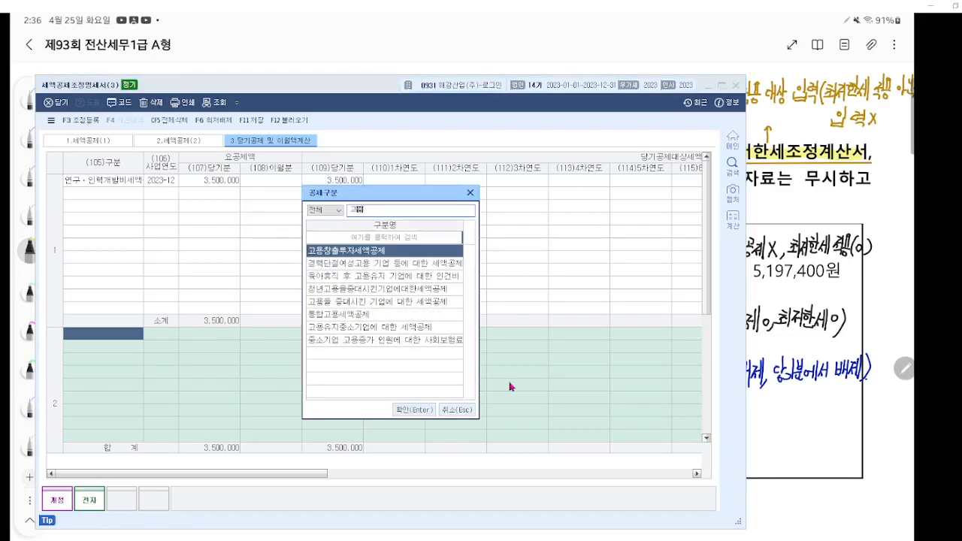
- Zoom in on the credit type list and underline 고용을 증대시킨 기업에 대한 세액공제 in green, clearing the mark when done
{"action": "key", "text": "ctrl+2"}
{"action": "scroll", "coordinate": [438, 404], "scroll_direction": "up", "scroll_amount": 5}
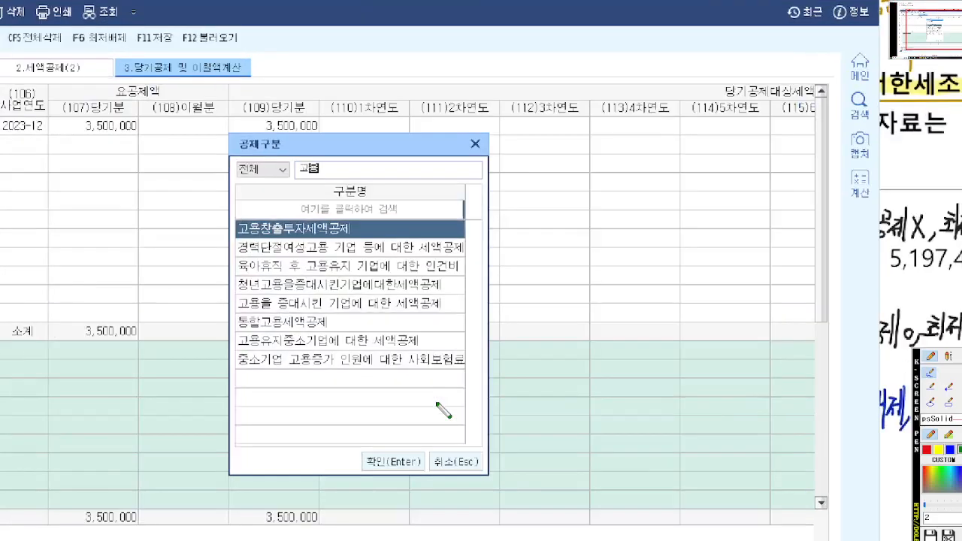
{"action": "scroll", "coordinate": [437, 404], "scroll_direction": "up", "scroll_amount": 1}
{"action": "left_click_drag", "start_coordinate": [136, 317], "coordinate": [453, 319]}
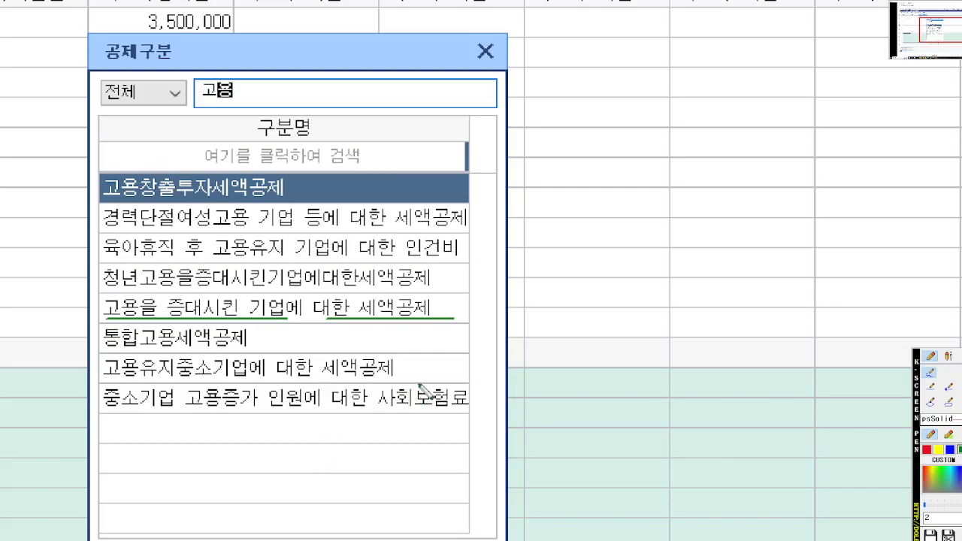
{"action": "key", "text": "Escape"}
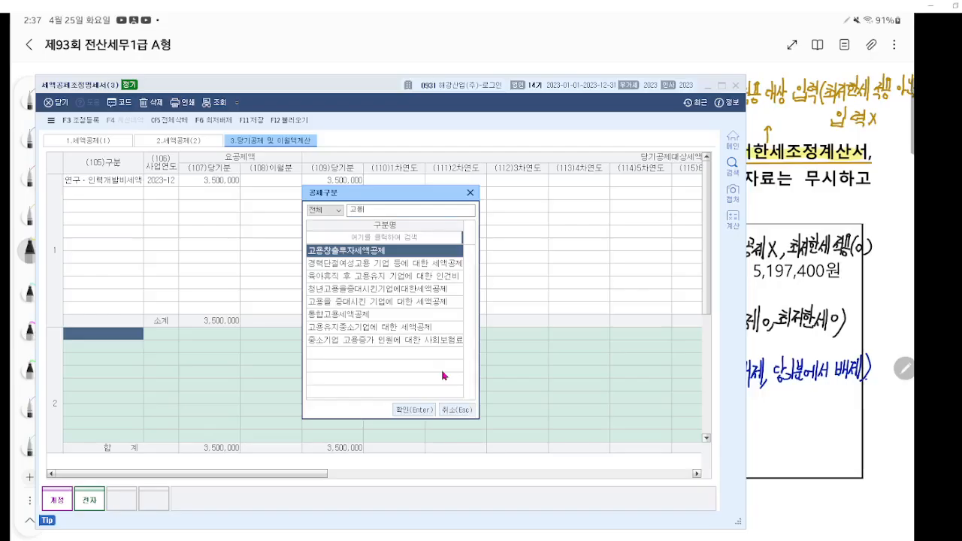
- Choose 고용을 증대시킨 기업에 대한 세액공제 for block 2 and enter 2022-12 as its (106)사업연도
{"action": "key", "text": "Down"}
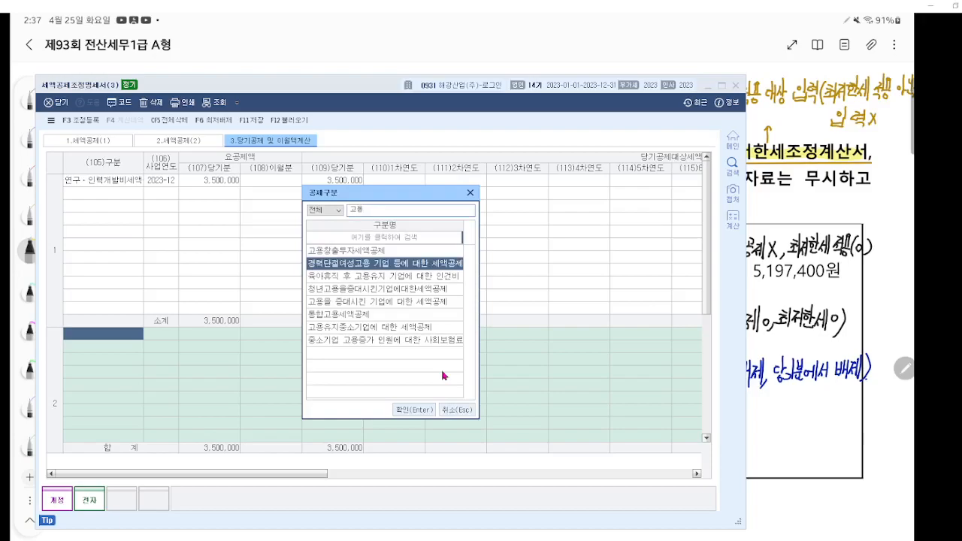
{"action": "key", "text": "Down"}
{"action": "key", "text": "Down"}
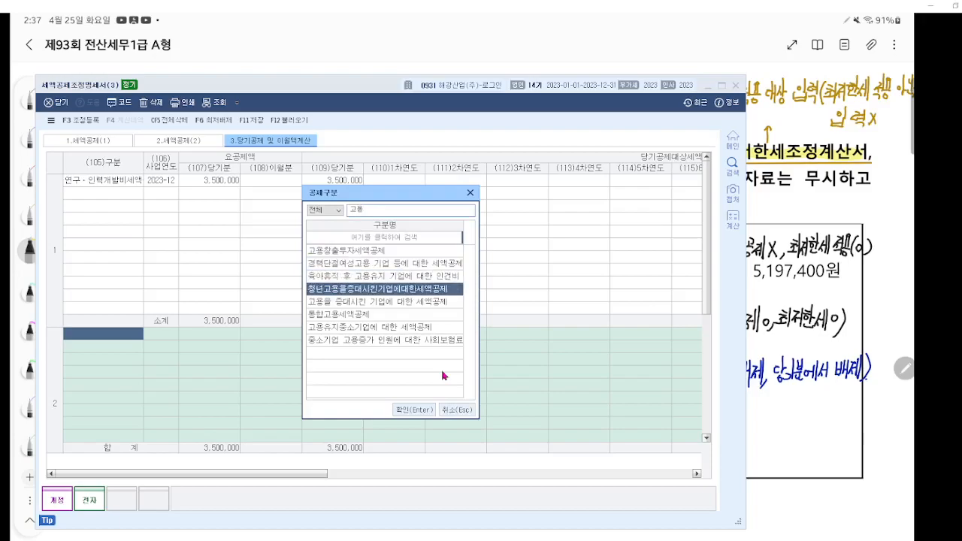
{"action": "key", "text": "Down"}
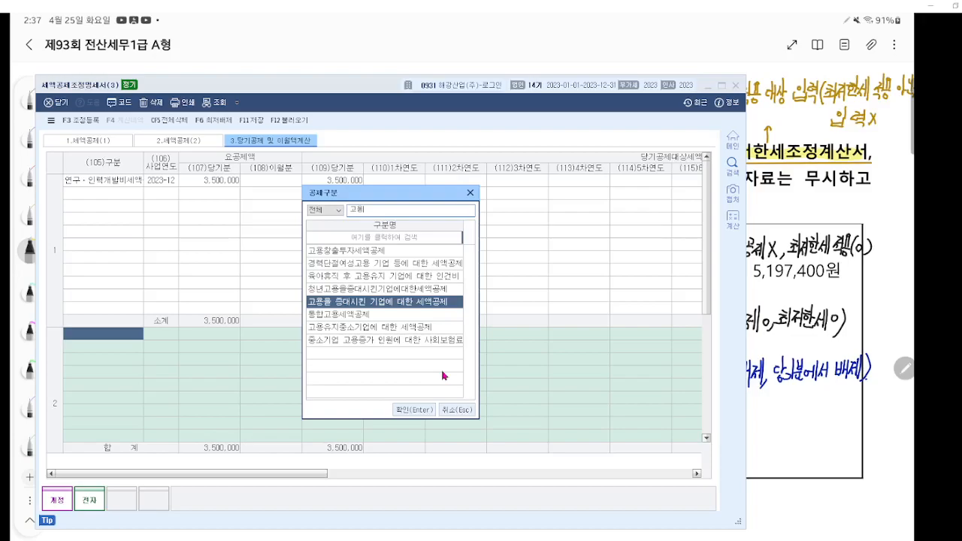
{"action": "key", "text": "ctrl+2"}
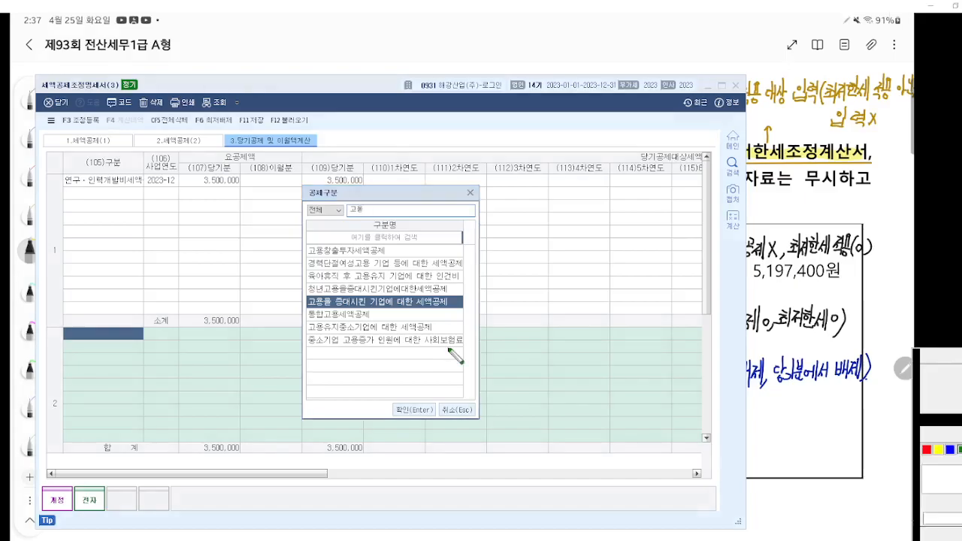
{"action": "scroll", "coordinate": [449, 350], "scroll_direction": "up", "scroll_amount": 1}
{"action": "scroll", "coordinate": [450, 349], "scroll_direction": "up", "scroll_amount": 5}
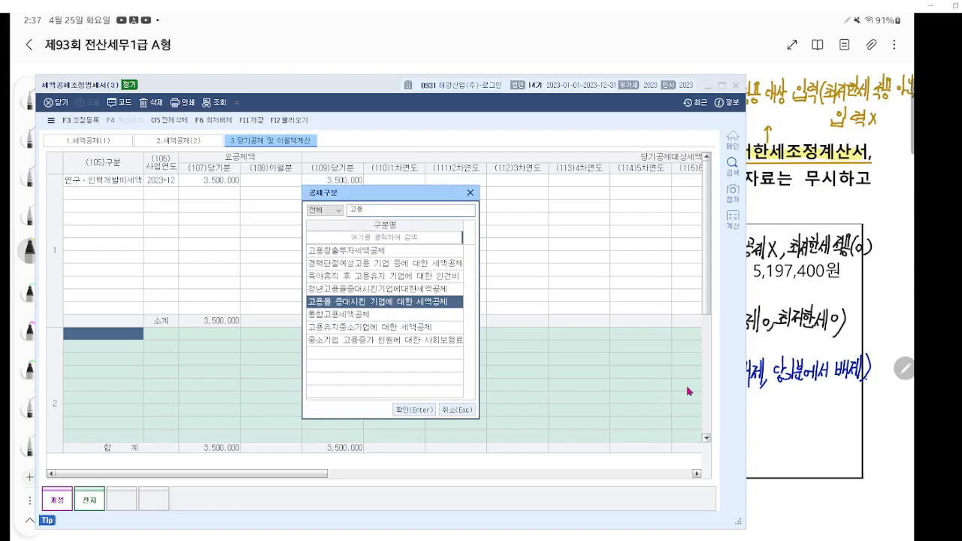
{"action": "key", "text": "Return"}
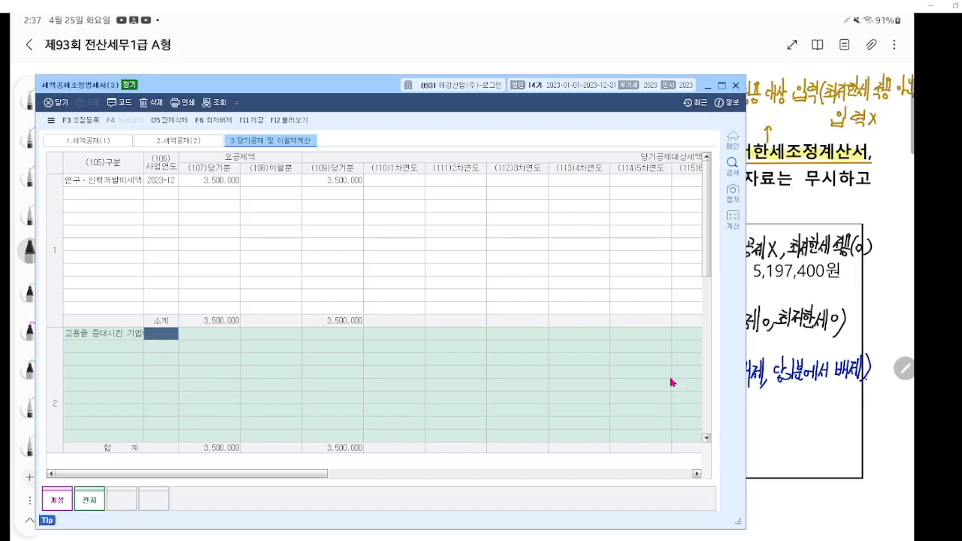
{"action": "type", "text": "2022-12"}
{"action": "key", "text": "Return"}
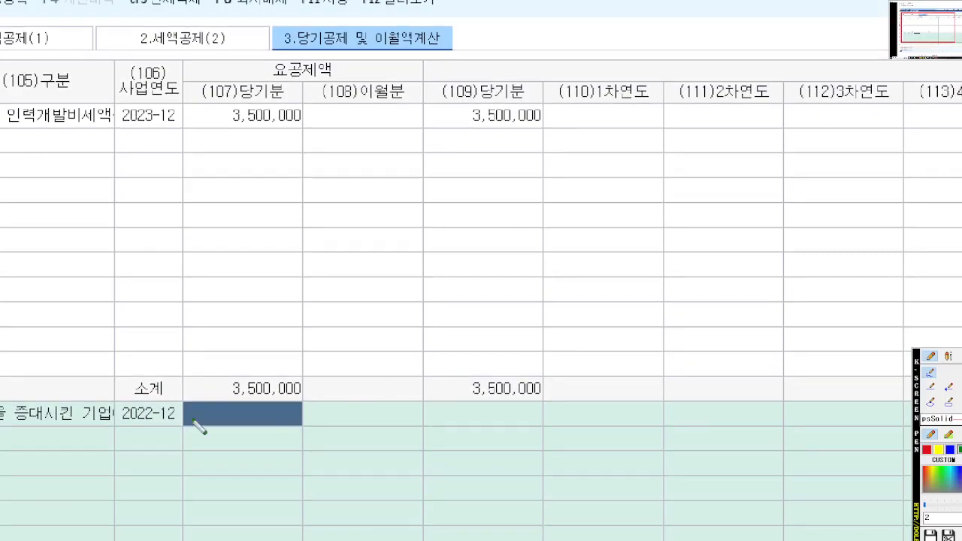
- Circle the (108)이월분 cell of block 2's 2022-12 row with the pen and enter 3,500,000 in it
{"action": "mouse_move", "coordinate": [398, 426]}
{"action": "left_mouse_down"}
{"action": "mouse_move", "coordinate": [319, 423]}
{"action": "mouse_move", "coordinate": [392, 399]}
{"action": "mouse_move", "coordinate": [399, 426]}
{"action": "left_mouse_up"}
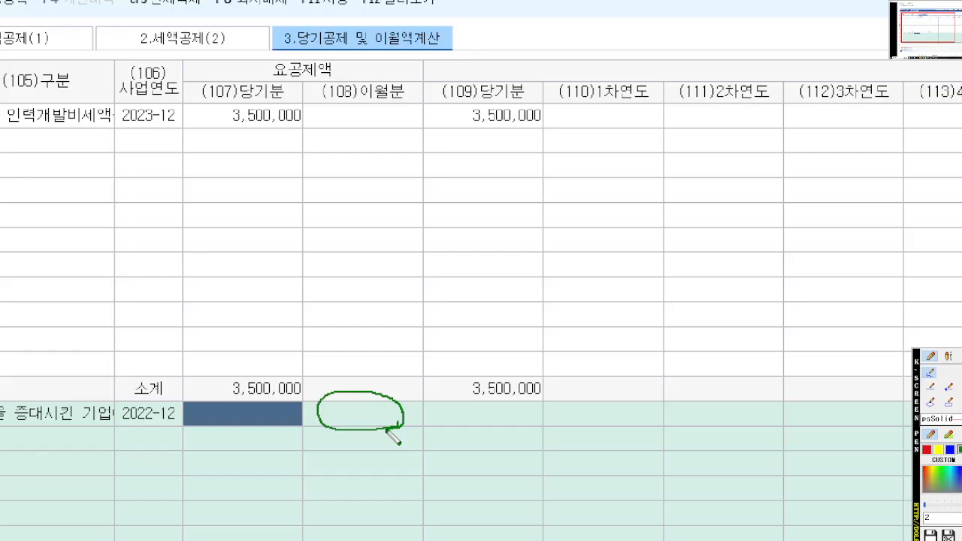
{"action": "key", "text": "Return"}
{"action": "type", "text": "3,500,000"}
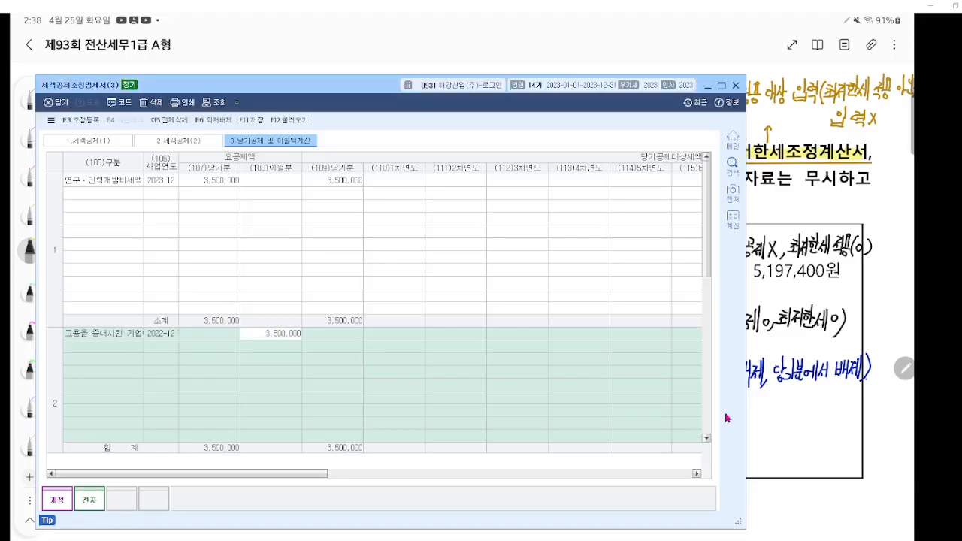
{"action": "key", "text": "Return"}
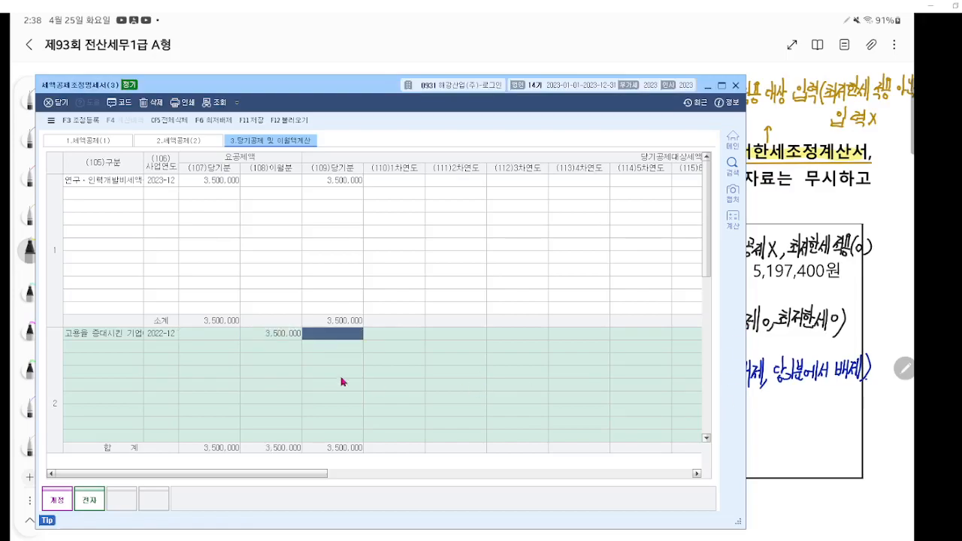
- Underline the (108) amount, box the headings from (110)1차연도 onward and draw an arrow down from (110), clearing the marks when done
{"action": "key", "text": "ctrl+2"}
{"action": "scroll", "coordinate": [355, 351], "scroll_direction": "up", "scroll_amount": 4}
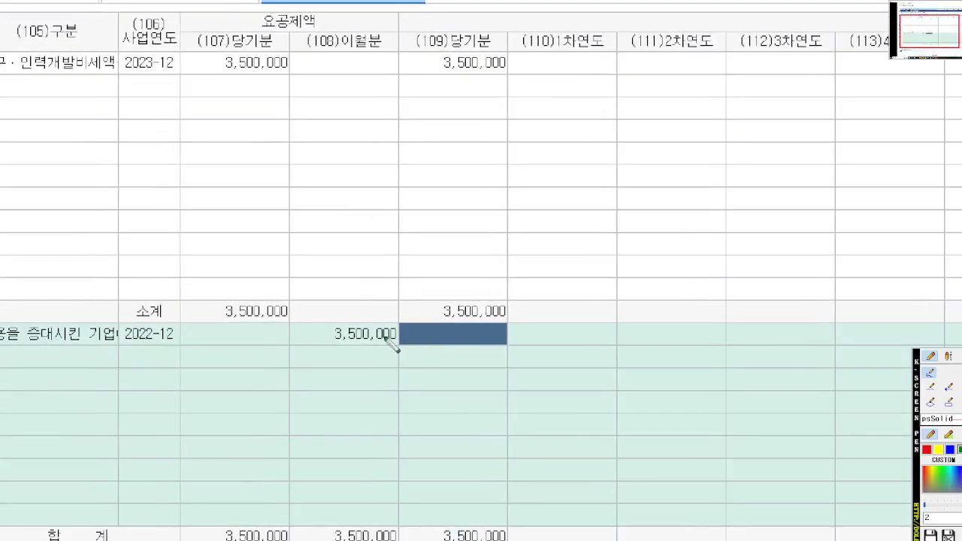
{"action": "left_click_drag", "start_coordinate": [306, 345], "coordinate": [398, 345]}
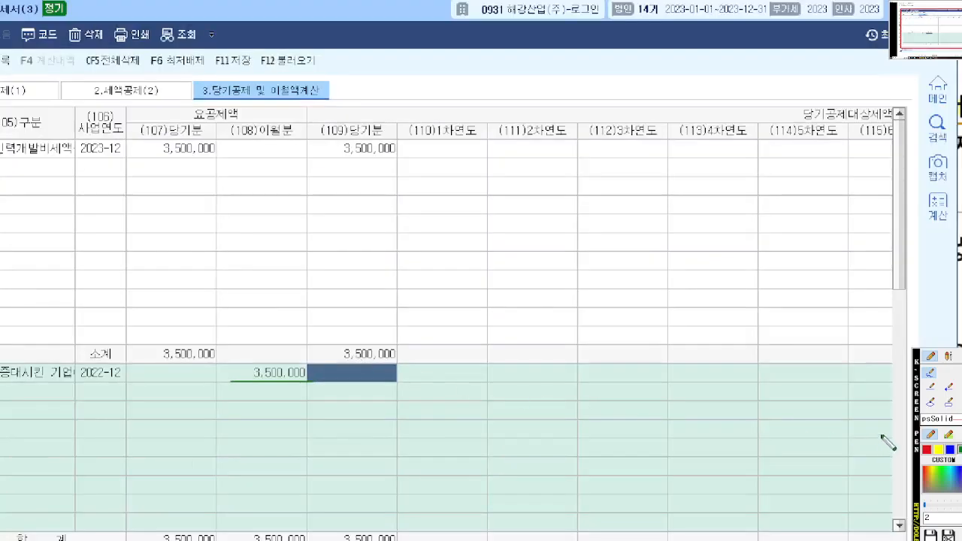
{"action": "left_click", "coordinate": [949, 403]}
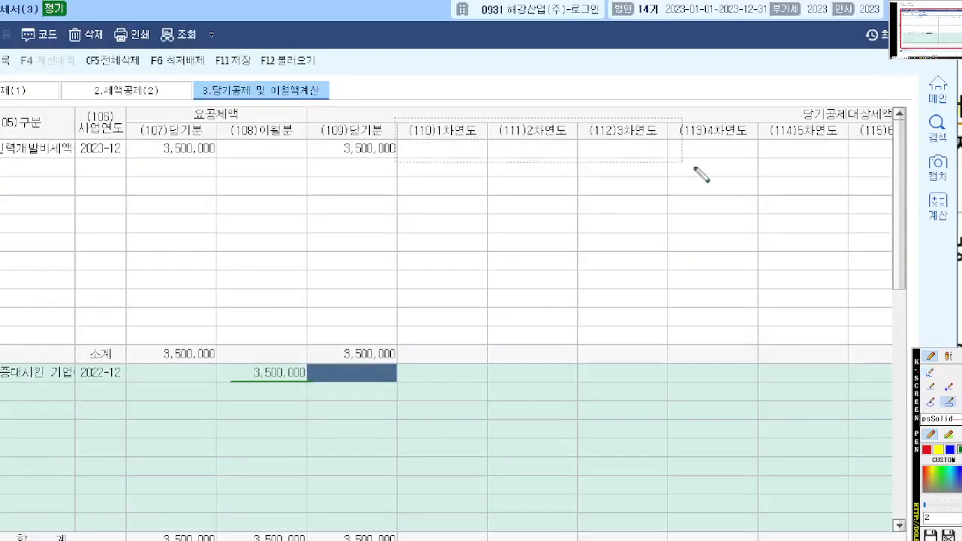
{"action": "left_click_drag", "start_coordinate": [859, 142], "coordinate": [905, 141]}
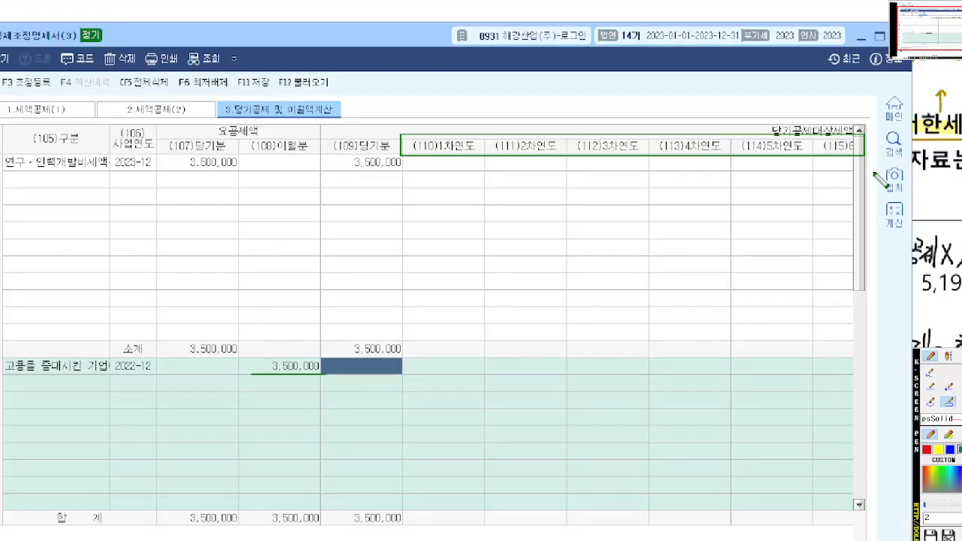
{"action": "left_click", "coordinate": [931, 372]}
{"action": "mouse_move", "coordinate": [445, 146]}
{"action": "left_mouse_down"}
{"action": "mouse_move", "coordinate": [439, 349]}
{"action": "mouse_move", "coordinate": [424, 364]}
{"action": "mouse_move", "coordinate": [436, 376]}
{"action": "mouse_move", "coordinate": [472, 364]}
{"action": "left_mouse_up"}
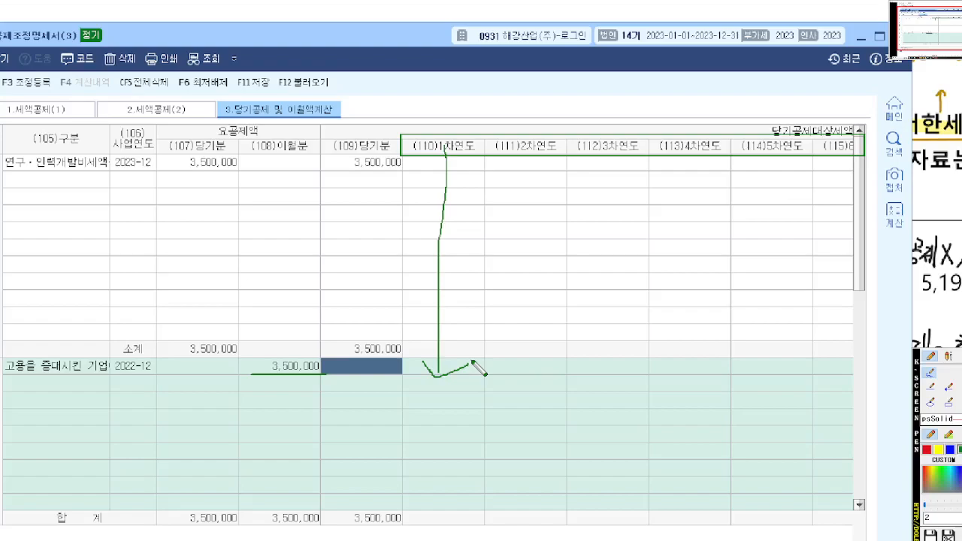
{"action": "key", "text": "Escape"}
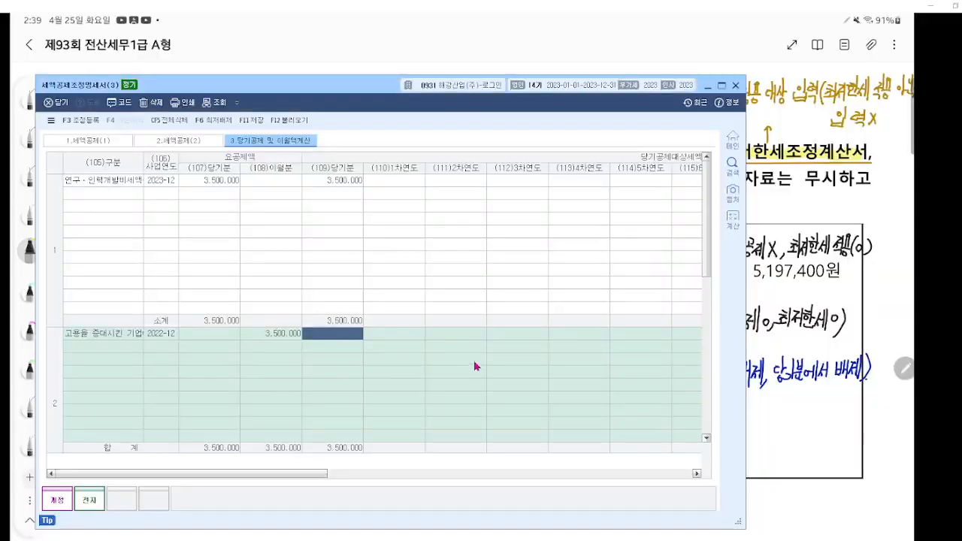
- Enter 3,500,000 under (110)1차연도 in block 2's 2022-12 row
{"action": "left_click", "coordinate": [402, 328]}
{"action": "left_click", "coordinate": [385, 338]}
{"action": "type", "text": "3,5"}
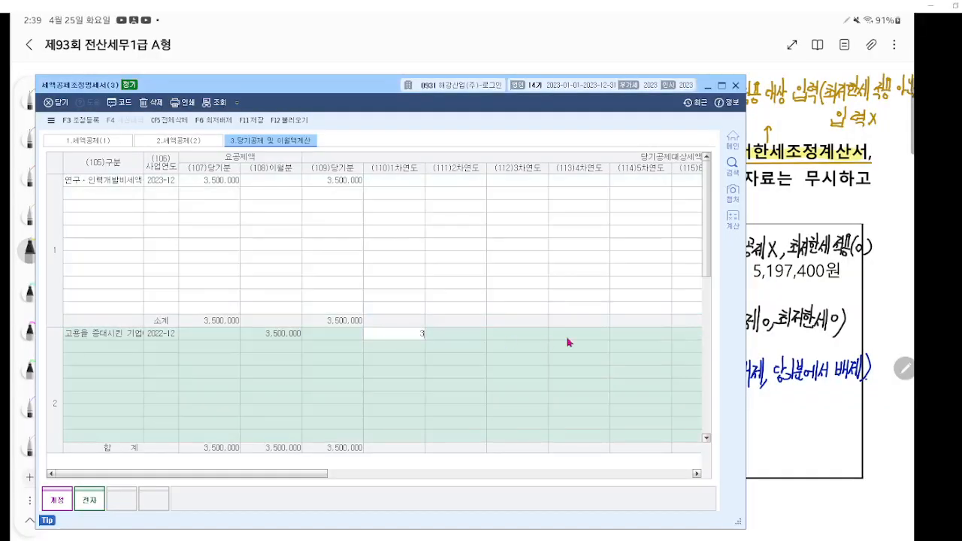
{"action": "type", "text": "00,000"}
{"action": "key", "text": "Return"}
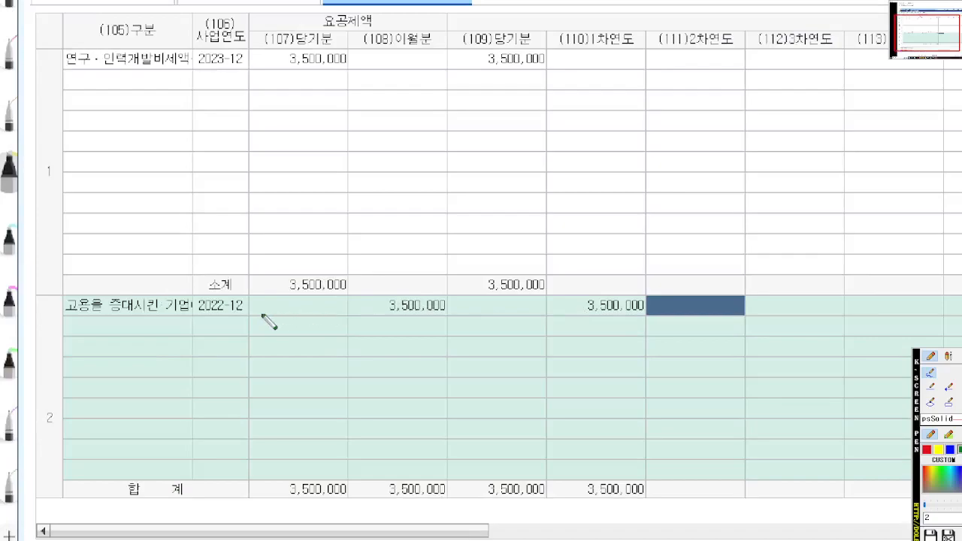
- Underline the 2022-12 row's entries and draw an arrow from its year to the circled (109)당기분 cell, undoing the last marks
{"action": "left_click_drag", "start_coordinate": [188, 314], "coordinate": [262, 313]}
{"action": "left_click_drag", "start_coordinate": [363, 313], "coordinate": [457, 314]}
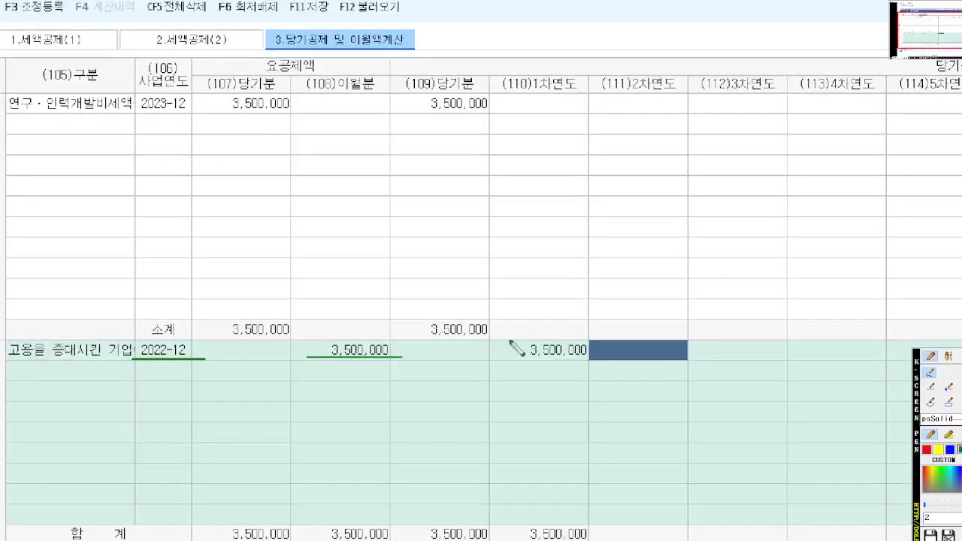
{"action": "left_click_drag", "start_coordinate": [567, 312], "coordinate": [657, 311]}
{"action": "mouse_move", "coordinate": [481, 354]}
{"action": "left_mouse_down"}
{"action": "mouse_move", "coordinate": [451, 367]}
{"action": "mouse_move", "coordinate": [448, 341]}
{"action": "mouse_move", "coordinate": [484, 366]}
{"action": "left_mouse_up"}
{"action": "scroll", "coordinate": [484, 366], "scroll_direction": "up", "scroll_amount": 1}
{"action": "mouse_move", "coordinate": [256, 349]}
{"action": "left_mouse_down"}
{"action": "mouse_move", "coordinate": [164, 340]}
{"action": "mouse_move", "coordinate": [214, 311]}
{"action": "mouse_move", "coordinate": [248, 342]}
{"action": "mouse_move", "coordinate": [517, 331]}
{"action": "mouse_move", "coordinate": [496, 340]}
{"action": "left_mouse_up"}
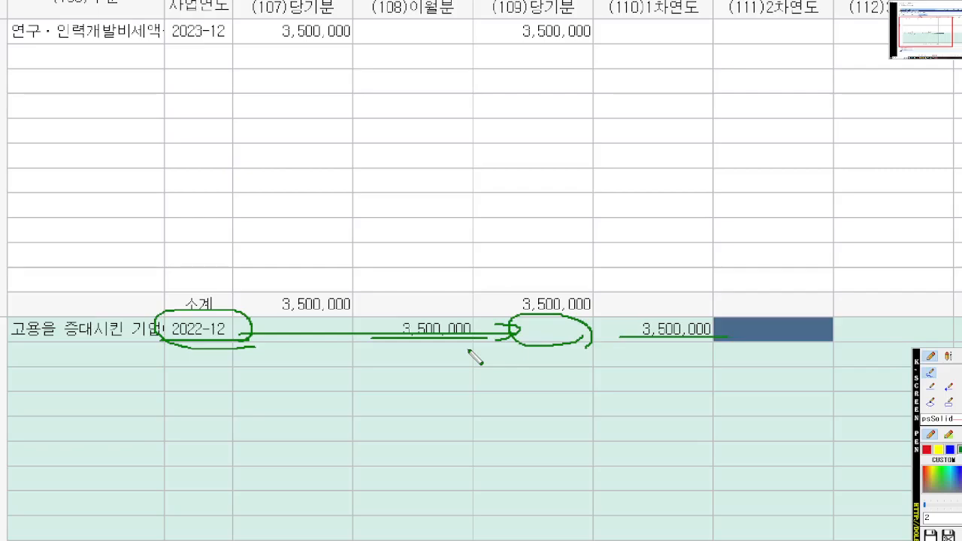
{"action": "key", "text": "ctrl+z"}
{"action": "key", "text": "ctrl+z"}
{"action": "key", "text": "ctrl+z"}
{"action": "key", "text": "ctrl+z"}
- Underline the (106)사업연도 cell of block 2's second row and enter 2023-12 in it
{"action": "mouse_move", "coordinate": [158, 362]}
{"action": "left_mouse_down"}
{"action": "mouse_move", "coordinate": [198, 369]}
{"action": "mouse_move", "coordinate": [224, 350]}
{"action": "mouse_move", "coordinate": [276, 359]}
{"action": "left_mouse_up"}
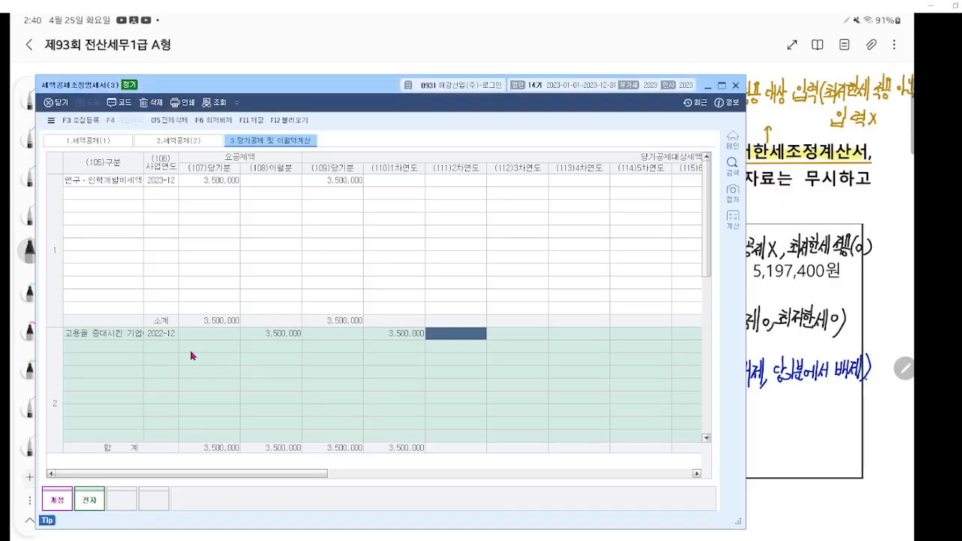
{"action": "left_click", "coordinate": [207, 423]}
{"action": "type", "text": "2023-12"}
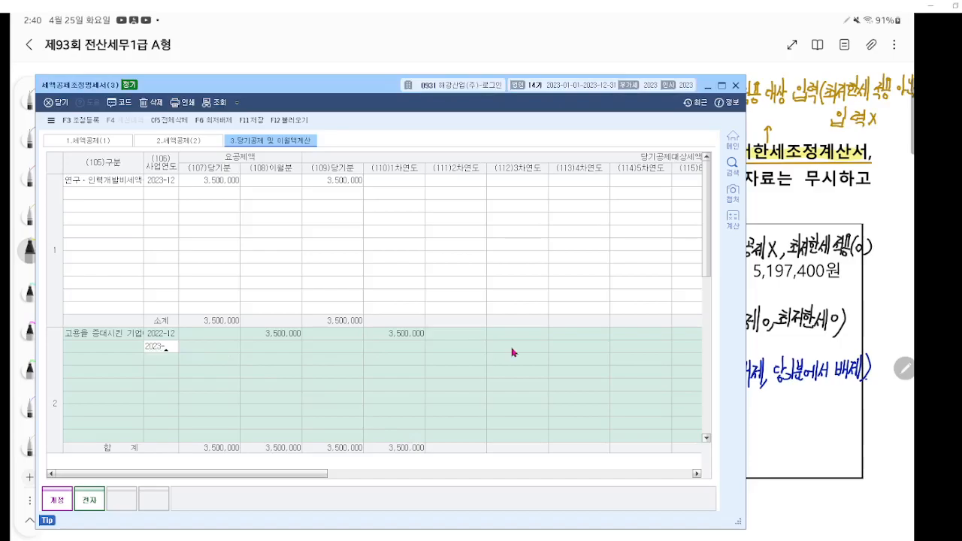
{"action": "key", "text": "Return"}
- Draw an arrow from block 1's circled (107) amount to block 2's 2023-12 row and enter 3,500,000 as its (107)당기분
{"action": "key", "text": "ctrl+grave"}
{"action": "scroll", "coordinate": [394, 332], "scroll_direction": "up", "scroll_amount": 5}
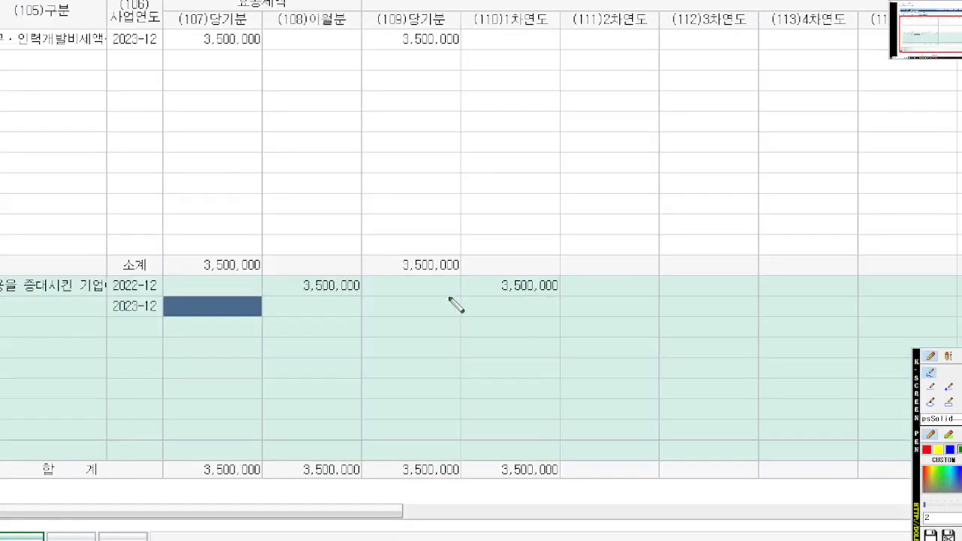
{"action": "left_click_drag", "start_coordinate": [450, 298], "coordinate": [448, 307]}
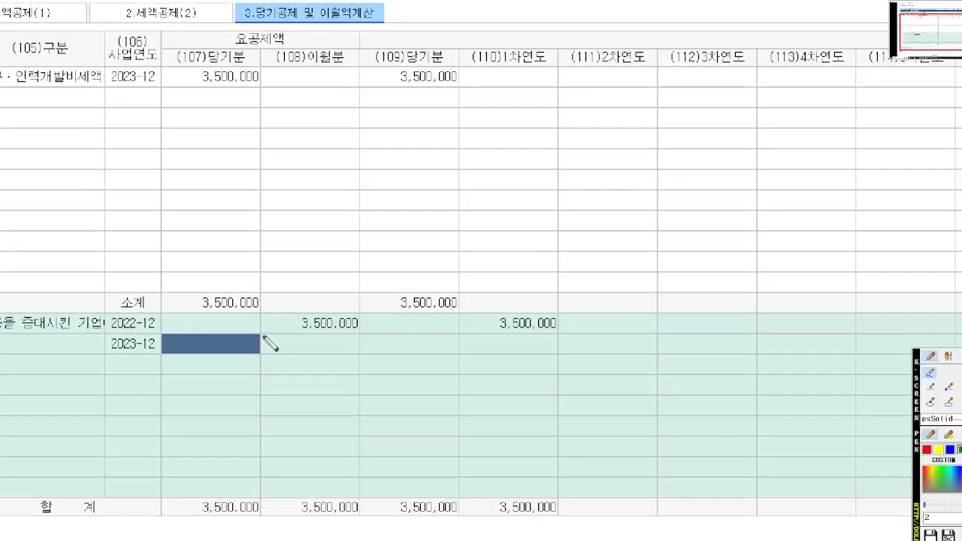
{"action": "mouse_move", "coordinate": [232, 91]}
{"action": "left_mouse_down"}
{"action": "mouse_move", "coordinate": [272, 75]}
{"action": "mouse_move", "coordinate": [236, 107]}
{"action": "mouse_move", "coordinate": [221, 355]}
{"action": "mouse_move", "coordinate": [266, 339]}
{"action": "left_mouse_up"}
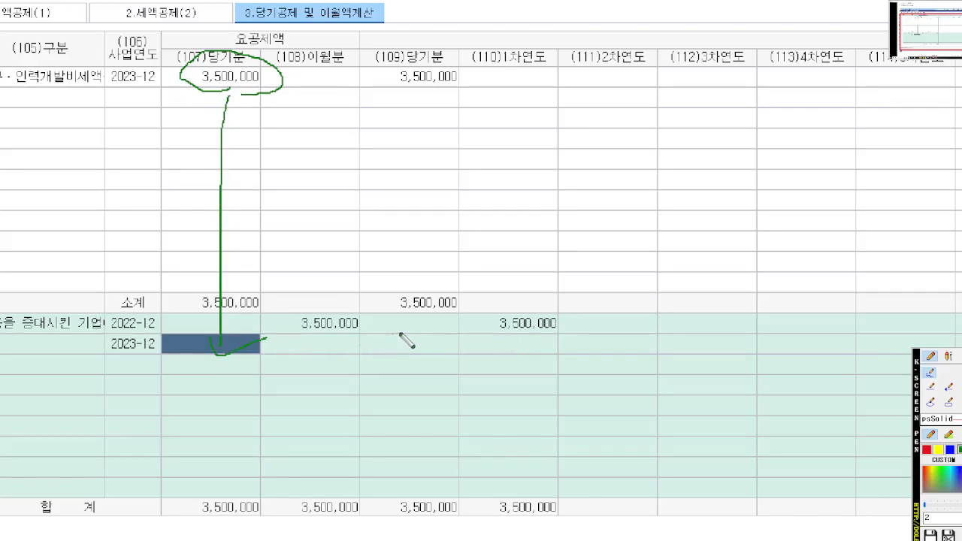
{"action": "type", "text": "3,500,000"}
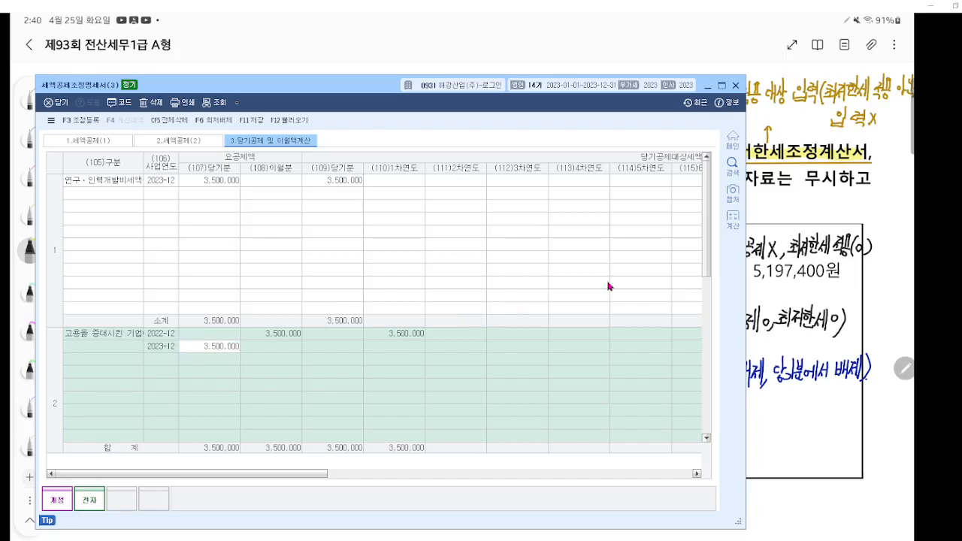
{"action": "key", "text": "Return"}
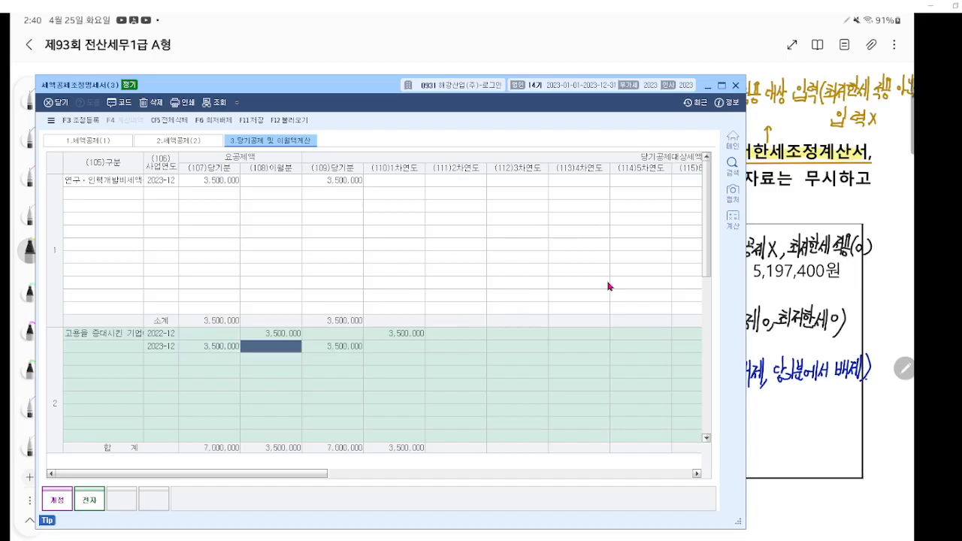
- Circle the (107) and (109) amounts of block 2's 2023-12 row in green, clearing the marks when done
{"action": "key", "text": "ctrl+2"}
{"action": "scroll", "coordinate": [399, 315], "scroll_direction": "up", "scroll_amount": 6}
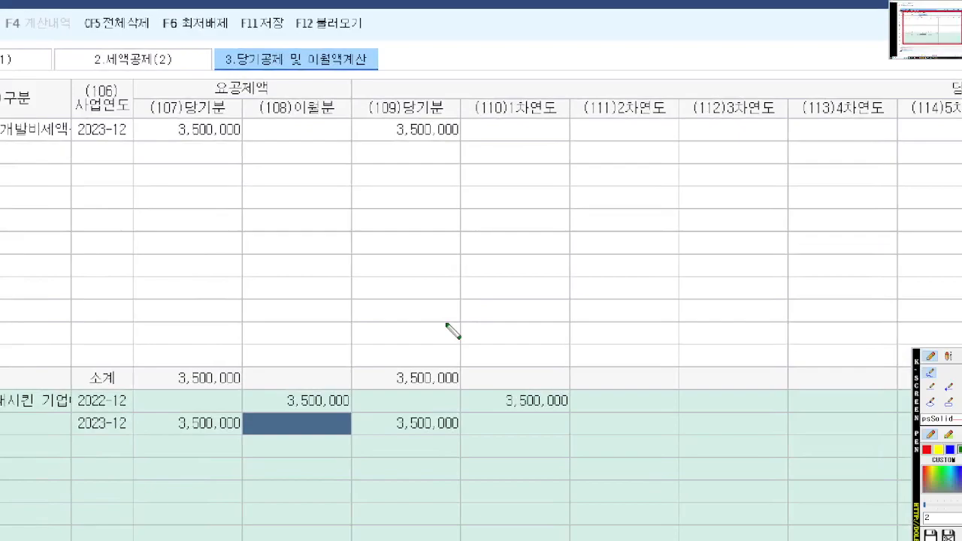
{"action": "mouse_move", "coordinate": [460, 445]}
{"action": "left_mouse_down"}
{"action": "mouse_move", "coordinate": [374, 396]}
{"action": "mouse_move", "coordinate": [413, 453]}
{"action": "left_mouse_up"}
{"action": "mouse_move", "coordinate": [240, 444]}
{"action": "left_mouse_down"}
{"action": "mouse_move", "coordinate": [160, 418]}
{"action": "mouse_move", "coordinate": [277, 442]}
{"action": "mouse_move", "coordinate": [248, 452]}
{"action": "left_mouse_up"}
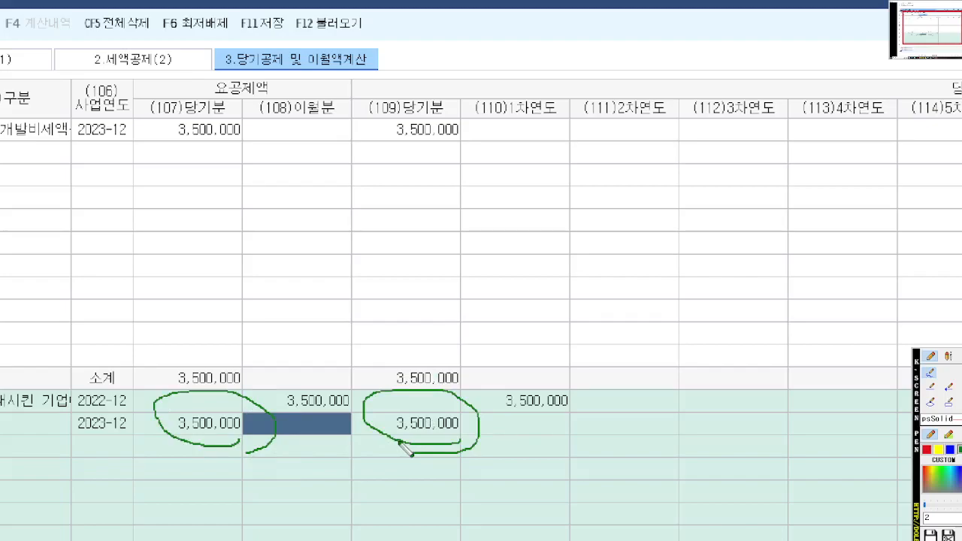
{"action": "key", "text": "Escape"}
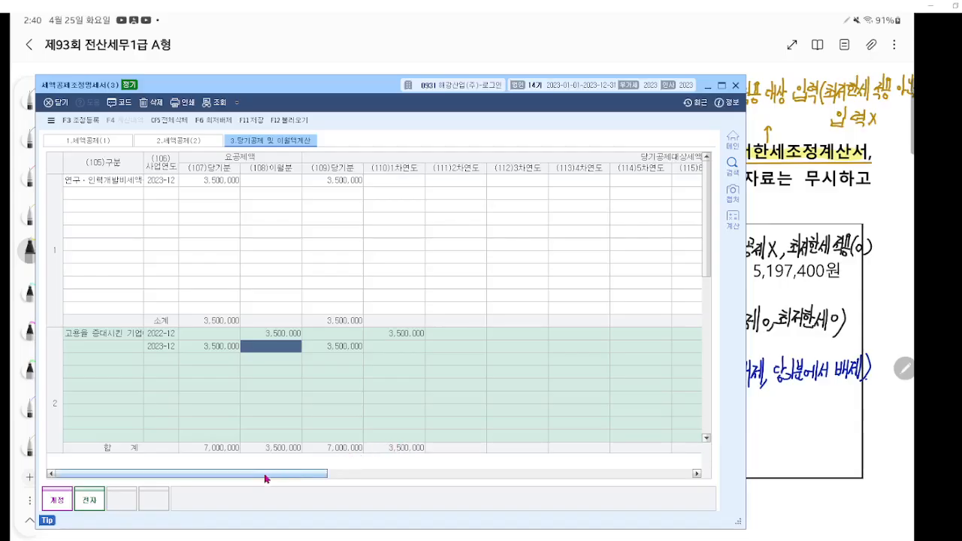
- Circle the (121)최저한세적용에따른 미공제액 heading and handwrite 350 − 100 = 250 over block 1, circling the 250
{"action": "left_click_drag", "start_coordinate": [264, 478], "coordinate": [169, 471]}
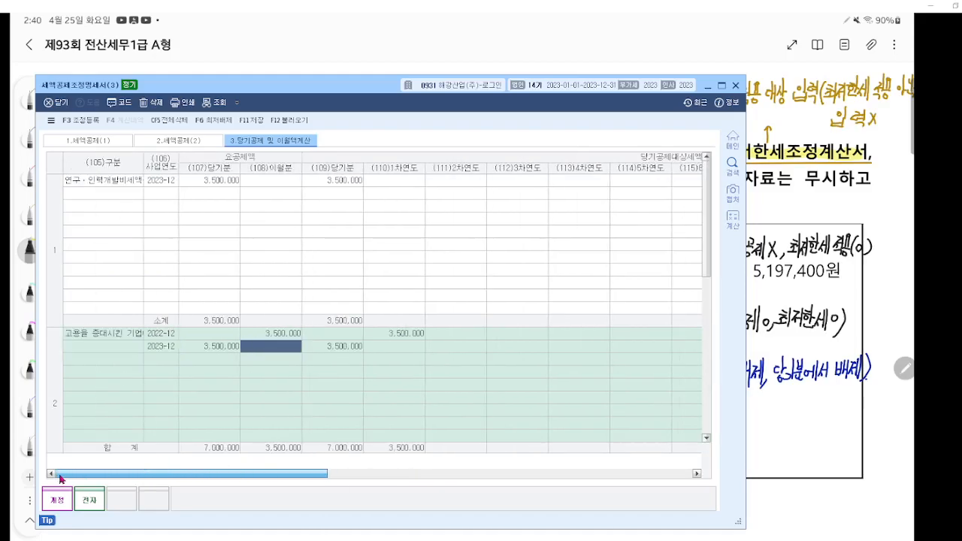
{"action": "left_click_drag", "start_coordinate": [204, 482], "coordinate": [636, 468]}
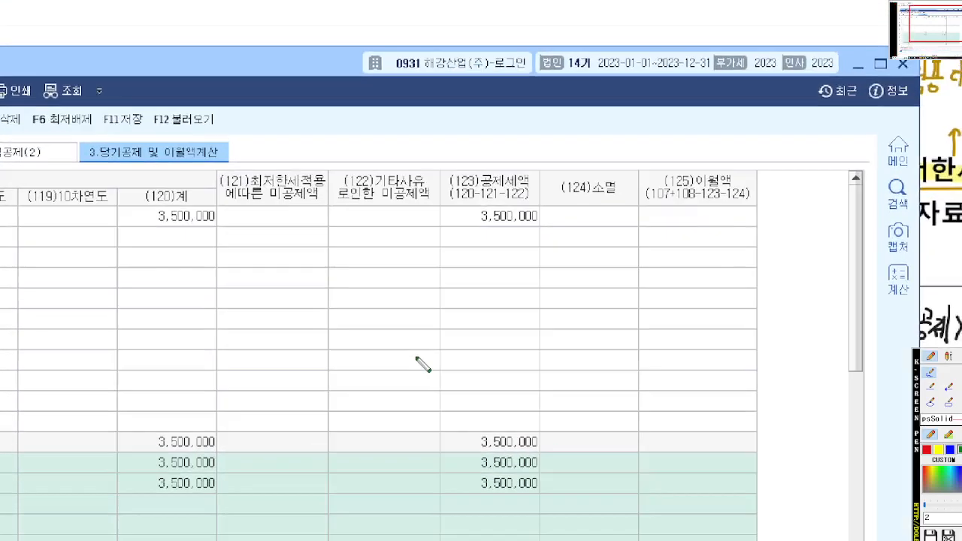
{"action": "mouse_move", "coordinate": [332, 200]}
{"action": "left_mouse_down"}
{"action": "mouse_move", "coordinate": [327, 210]}
{"action": "mouse_move", "coordinate": [237, 208]}
{"action": "mouse_move", "coordinate": [211, 183]}
{"action": "mouse_move", "coordinate": [248, 151]}
{"action": "mouse_move", "coordinate": [329, 160]}
{"action": "mouse_move", "coordinate": [331, 203]}
{"action": "left_mouse_up"}
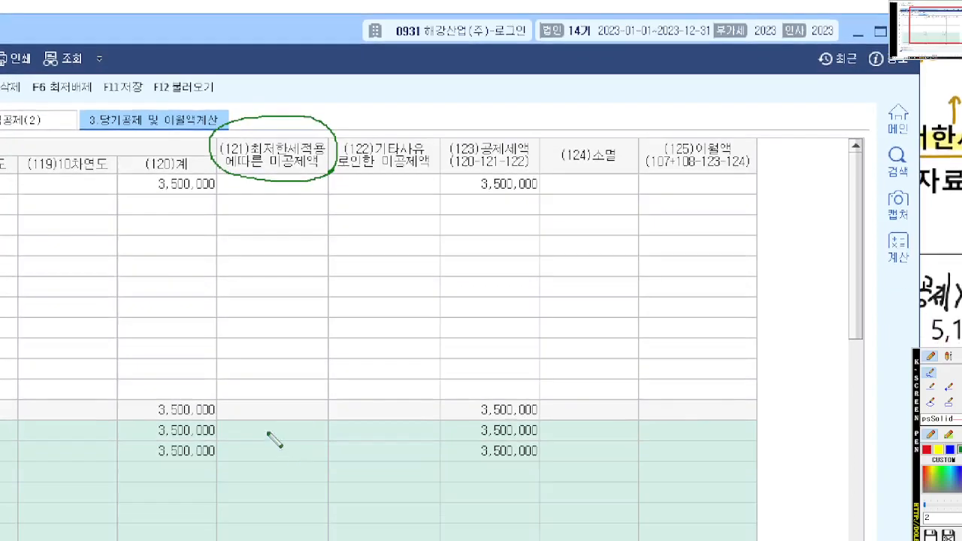
{"action": "left_click_drag", "start_coordinate": [202, 246], "coordinate": [212, 290]}
{"action": "mouse_move", "coordinate": [243, 248]}
{"action": "left_mouse_down"}
{"action": "mouse_move", "coordinate": [239, 293]}
{"action": "mouse_move", "coordinate": [295, 268]}
{"action": "mouse_move", "coordinate": [266, 265]}
{"action": "mouse_move", "coordinate": [349, 283]}
{"action": "left_mouse_up"}
{"action": "mouse_move", "coordinate": [388, 263]}
{"action": "left_mouse_down"}
{"action": "mouse_move", "coordinate": [373, 280]}
{"action": "mouse_move", "coordinate": [392, 265]}
{"action": "mouse_move", "coordinate": [427, 261]}
{"action": "mouse_move", "coordinate": [496, 261]}
{"action": "mouse_move", "coordinate": [496, 269]}
{"action": "left_mouse_up"}
{"action": "mouse_move", "coordinate": [515, 260]}
{"action": "left_mouse_down"}
{"action": "mouse_move", "coordinate": [565, 280]}
{"action": "mouse_move", "coordinate": [585, 261]}
{"action": "mouse_move", "coordinate": [609, 275]}
{"action": "mouse_move", "coordinate": [602, 269]}
{"action": "left_mouse_up"}
{"action": "mouse_move", "coordinate": [612, 312]}
{"action": "left_mouse_down"}
{"action": "mouse_move", "coordinate": [655, 251]}
{"action": "mouse_move", "coordinate": [598, 316]}
{"action": "left_mouse_up"}
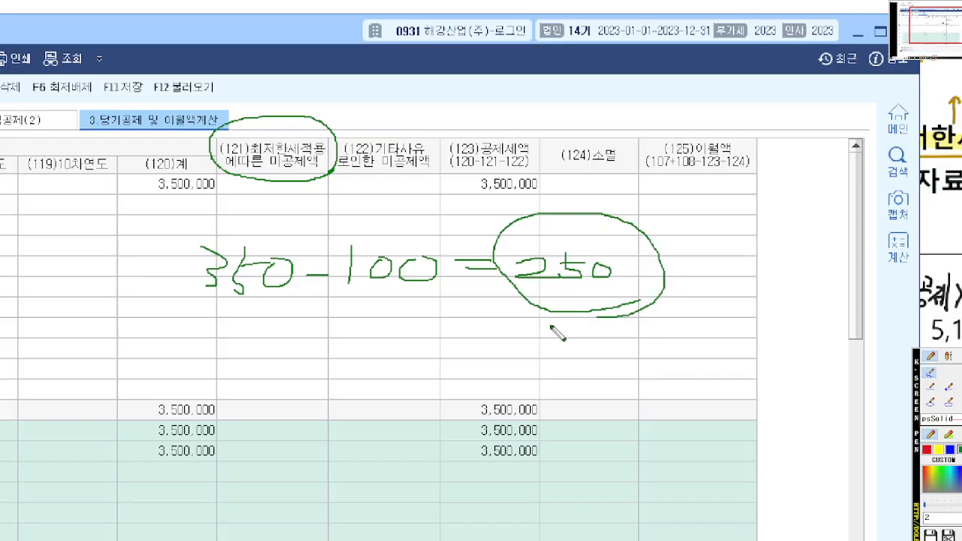
- Undo the handwritten calculation and the circle around the (121) heading
{"action": "key", "text": "ctrl+z"}
{"action": "key", "text": "ctrl+z"}
{"action": "key", "text": "ctrl+z"}
{"action": "key", "text": "ctrl+z"}
{"action": "key", "text": "ctrl+z"}
{"action": "key", "text": "ctrl+z"}
{"action": "key", "text": "ctrl+z"}
{"action": "key", "text": "ctrl+z"}
{"action": "key", "text": "ctrl+z"}
{"action": "key", "text": "ctrl+z"}
{"action": "key", "text": "ctrl+z"}
{"action": "key", "text": "ctrl+z"}
{"action": "key", "text": "ctrl+z"}
{"action": "key", "text": "ctrl+z"}
{"action": "key", "text": "ctrl+z"}
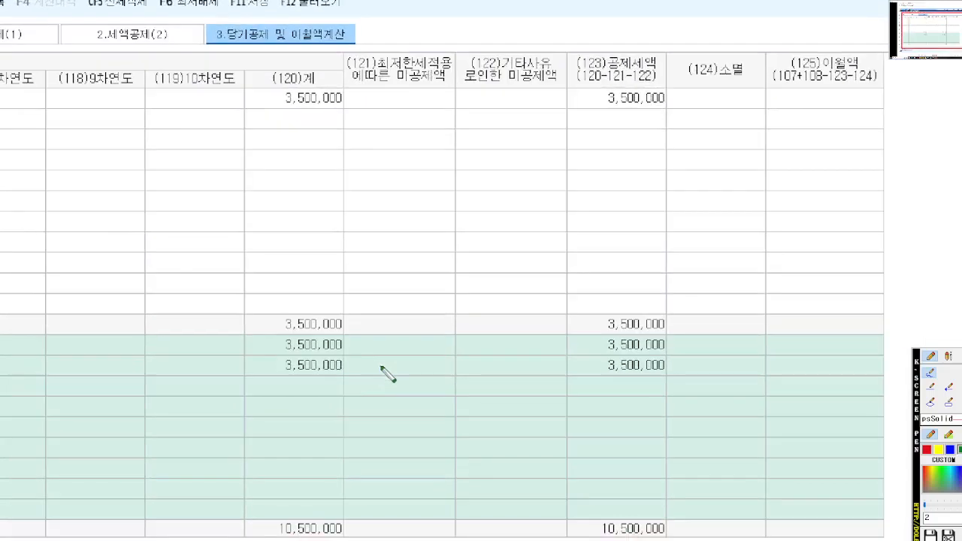
- Circle block 2's two (120)계 amounts and handwrite 700 − 200 (배제) = 500 above them, clearing the marks when done
{"action": "mouse_move", "coordinate": [382, 369]}
{"action": "left_mouse_down"}
{"action": "mouse_move", "coordinate": [275, 381]}
{"action": "mouse_move", "coordinate": [316, 327]}
{"action": "mouse_move", "coordinate": [393, 381]}
{"action": "mouse_move", "coordinate": [381, 391]}
{"action": "left_mouse_up"}
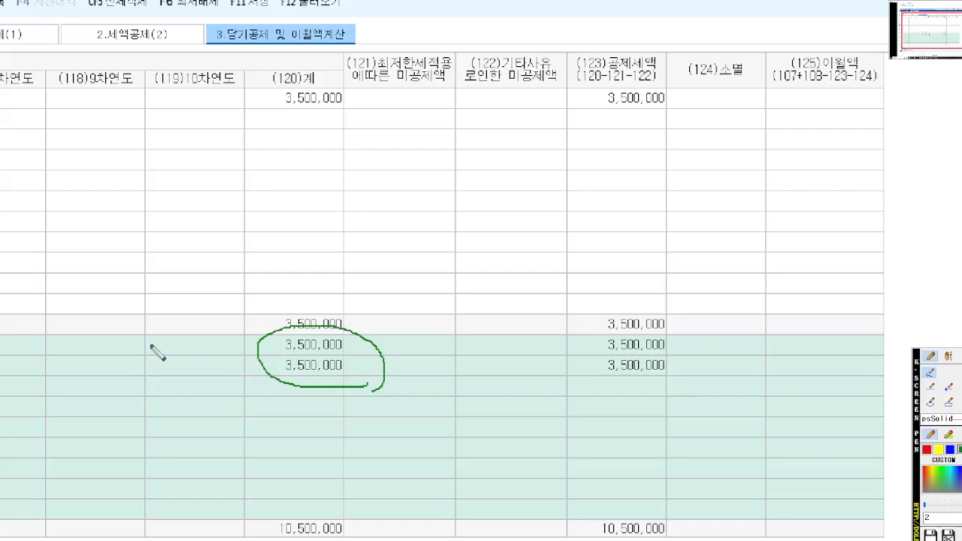
{"action": "mouse_move", "coordinate": [242, 283]}
{"action": "left_mouse_down"}
{"action": "mouse_move", "coordinate": [299, 269]}
{"action": "mouse_move", "coordinate": [265, 295]}
{"action": "left_mouse_up"}
{"action": "mouse_move", "coordinate": [322, 272]}
{"action": "left_mouse_down"}
{"action": "mouse_move", "coordinate": [361, 287]}
{"action": "mouse_move", "coordinate": [359, 274]}
{"action": "left_mouse_up"}
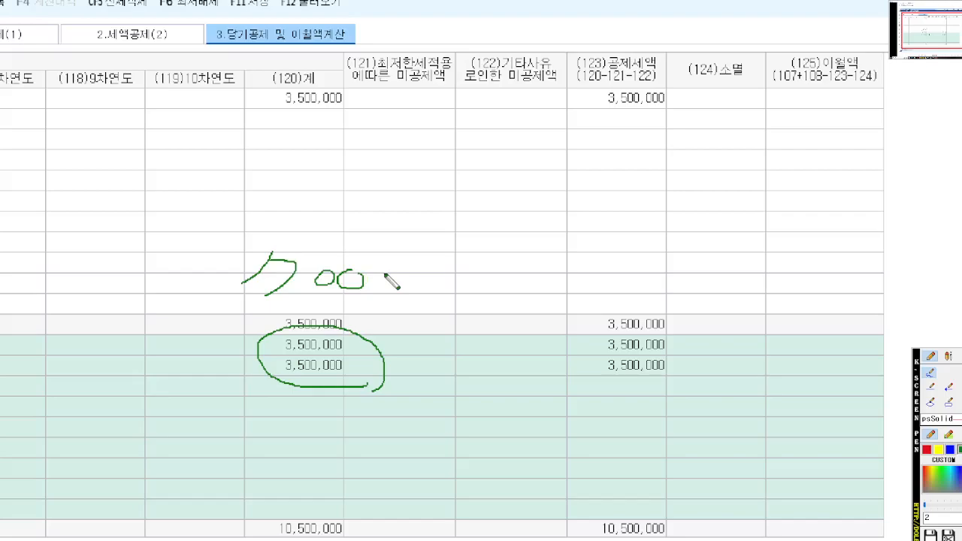
{"action": "left_click_drag", "start_coordinate": [376, 279], "coordinate": [455, 284]}
{"action": "mouse_move", "coordinate": [475, 272]}
{"action": "left_mouse_down"}
{"action": "mouse_move", "coordinate": [473, 284]}
{"action": "mouse_move", "coordinate": [486, 276]}
{"action": "left_mouse_up"}
{"action": "left_click_drag", "start_coordinate": [505, 273], "coordinate": [519, 278]}
{"action": "left_click_drag", "start_coordinate": [435, 302], "coordinate": [431, 333]}
{"action": "mouse_move", "coordinate": [453, 304]}
{"action": "left_mouse_down"}
{"action": "mouse_move", "coordinate": [453, 322]}
{"action": "mouse_move", "coordinate": [515, 308]}
{"action": "mouse_move", "coordinate": [518, 322]}
{"action": "left_mouse_up"}
{"action": "left_click_drag", "start_coordinate": [526, 304], "coordinate": [532, 324]}
{"action": "left_click_drag", "start_coordinate": [536, 275], "coordinate": [555, 276]}
{"action": "mouse_move", "coordinate": [537, 280]}
{"action": "left_mouse_down"}
{"action": "mouse_move", "coordinate": [560, 275]}
{"action": "mouse_move", "coordinate": [554, 286]}
{"action": "mouse_move", "coordinate": [592, 269]}
{"action": "mouse_move", "coordinate": [667, 280]}
{"action": "mouse_move", "coordinate": [640, 265]}
{"action": "left_mouse_up"}
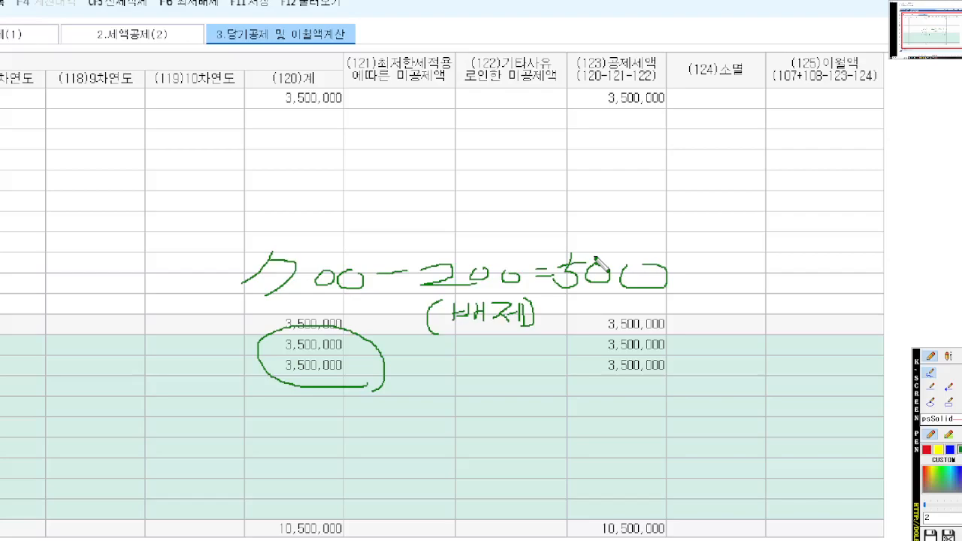
{"action": "key", "text": "Escape"}
- Switch to the 법인세과세표준및세액조정계산서 window and mark its tax calculation lines with the pen
{"action": "key", "text": "alt+Tab"}
{"action": "key", "text": "ctrl+2"}
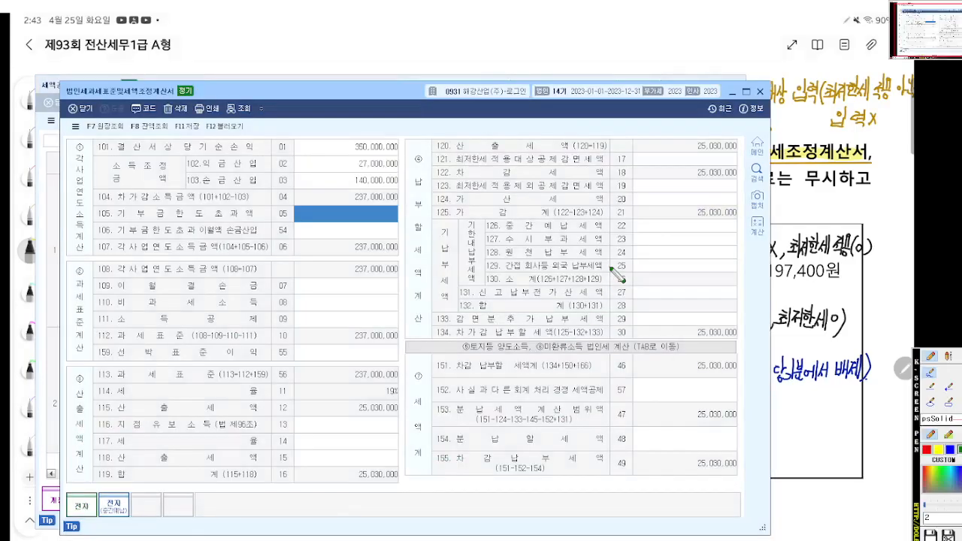
{"action": "scroll", "coordinate": [610, 273], "scroll_direction": "up", "scroll_amount": 4}
{"action": "left_click_drag", "start_coordinate": [727, 238], "coordinate": [511, 326]}
{"action": "scroll", "coordinate": [502, 320], "scroll_direction": "up", "scroll_amount": 2}
{"action": "left_click_drag", "start_coordinate": [9, 201], "coordinate": [142, 200]}
{"action": "left_click_drag", "start_coordinate": [200, 200], "coordinate": [615, 200]}
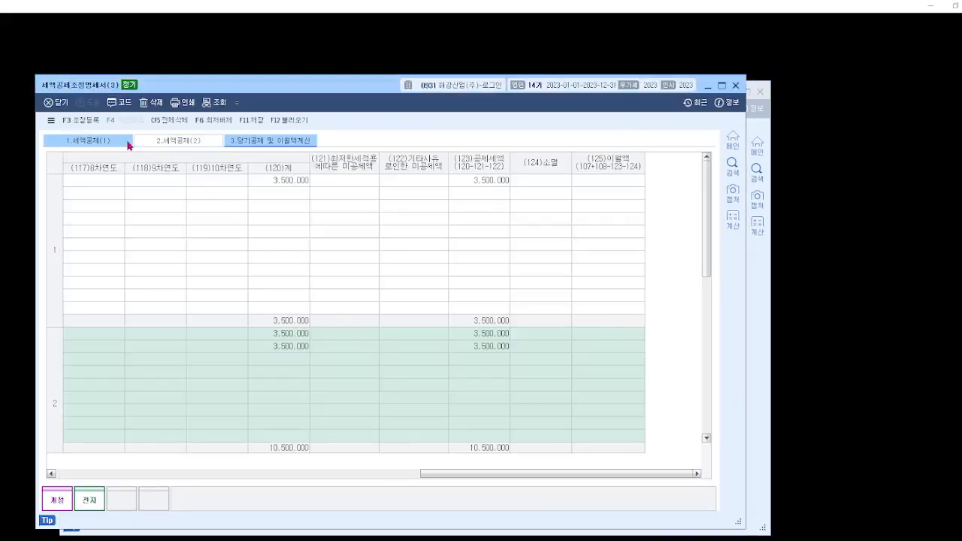
- Zoom in on the 세액공제조정명세서(3) carryover table and mark its upper part with the pen
{"action": "key", "text": "ctrl+1"}
{"action": "scroll", "coordinate": [257, 159], "scroll_direction": "up", "scroll_amount": 3}
{"action": "mouse_move", "coordinate": [257, 159]}
{"action": "left_mouse_down"}
{"action": "mouse_move", "coordinate": [351, 194]}
{"action": "mouse_move", "coordinate": [367, 212]}
{"action": "left_mouse_up"}
{"action": "mouse_move", "coordinate": [399, 171]}
{"action": "left_mouse_down"}
{"action": "mouse_move", "coordinate": [423, 128]}
{"action": "mouse_move", "coordinate": [423, 158]}
{"action": "left_mouse_up"}
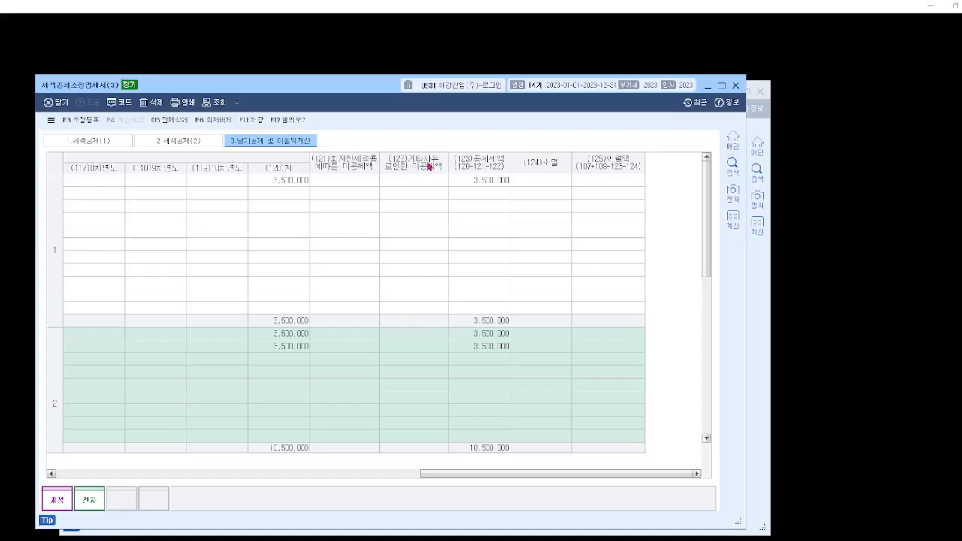
- Save the 당기공제 및 이월액계산 page of 세액공제조정명세서(3) and bring up the KcLep main menu window
{"action": "left_click", "coordinate": [255, 121]}
{"action": "mouse_move", "coordinate": [321, 540]}
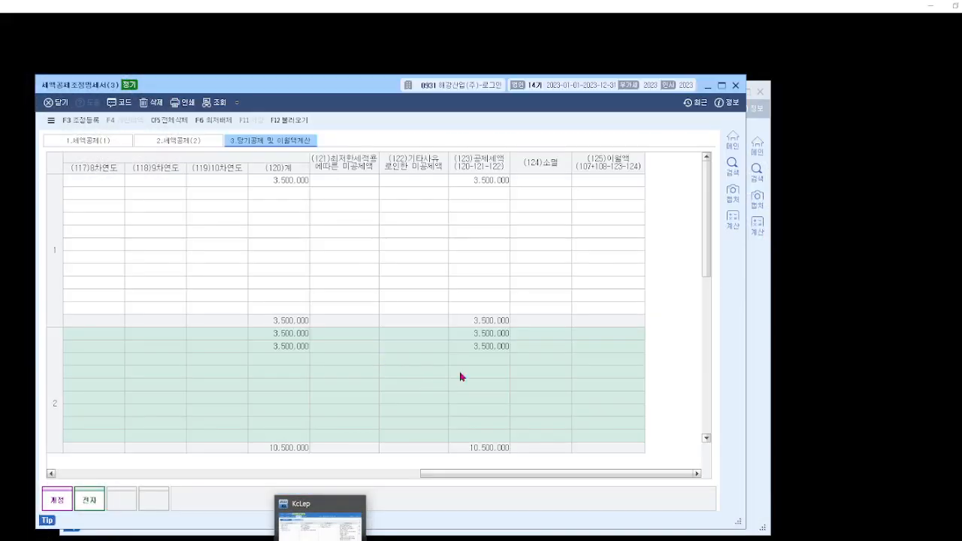
{"action": "left_click", "coordinate": [321, 540]}
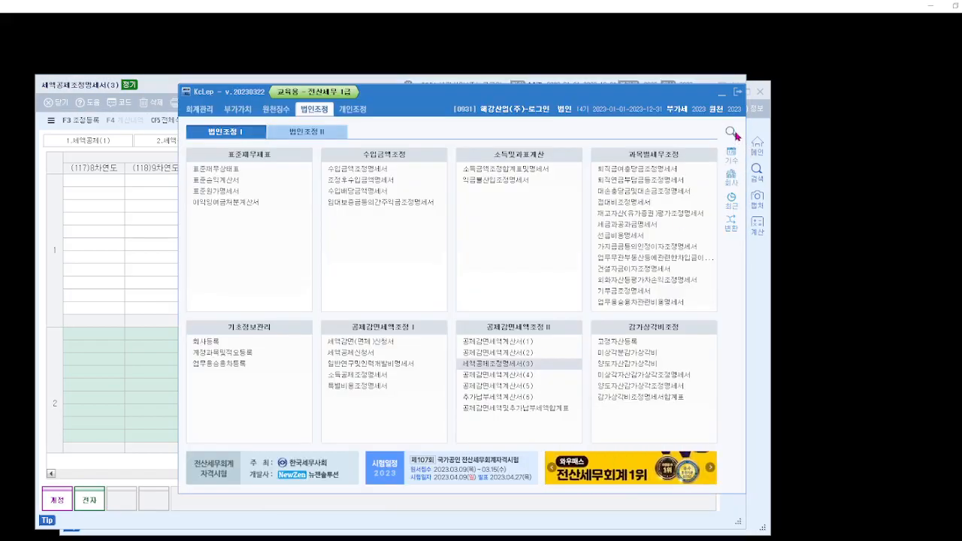
- Search the program menus for 최저한세 and open 최저한세조정계산서
{"action": "left_click", "coordinate": [733, 133]}
{"action": "type", "text": "초저한세"}
{"action": "key", "text": "Return"}
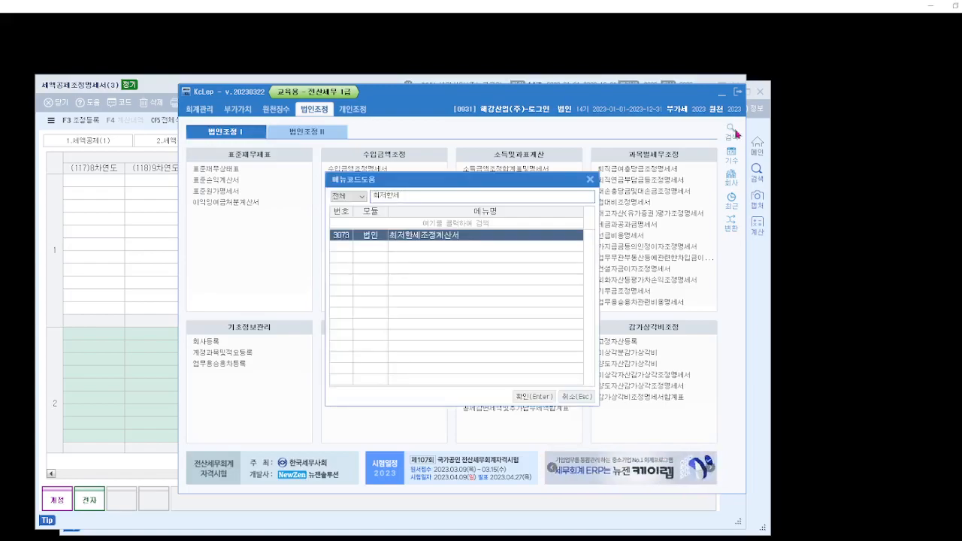
{"action": "key", "text": "F9"}
{"action": "scroll", "coordinate": [552, 245], "scroll_direction": "up", "scroll_amount": 6}
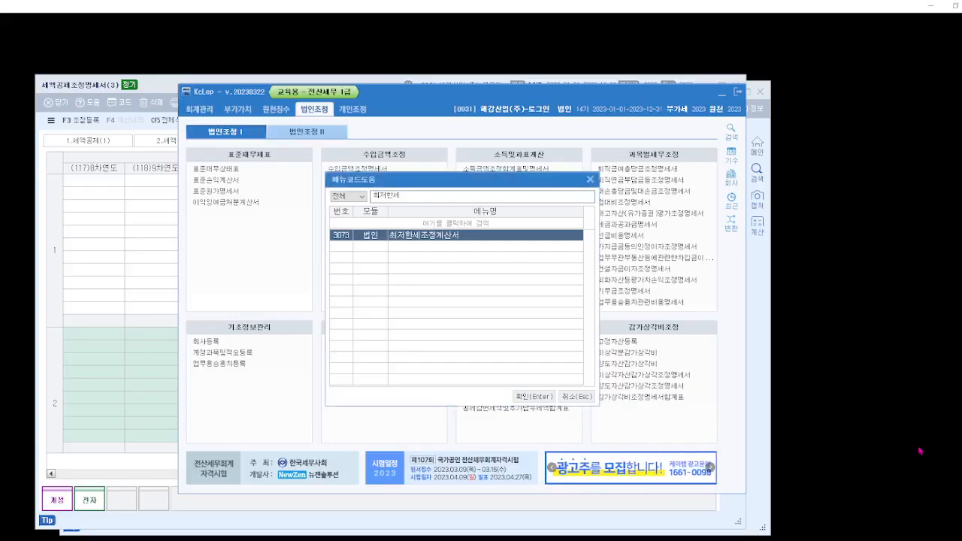
{"action": "key", "text": "Return"}
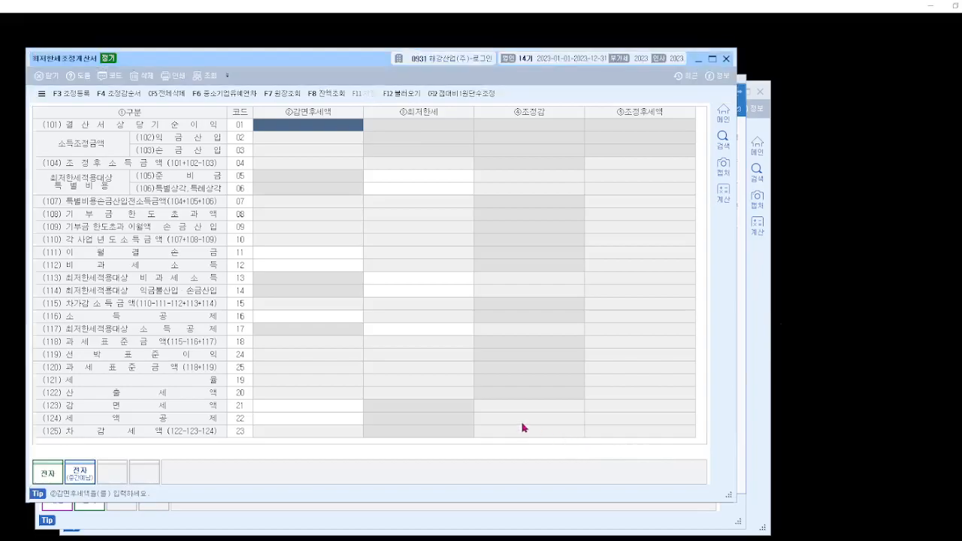
- Circle the ②감면후세액 heading in red with the screen pen, clear that mark, and circle the ③최저한세 heading
{"action": "key", "text": "ctrl+2"}
{"action": "scroll", "coordinate": [524, 423], "scroll_direction": "up", "scroll_amount": 2}
{"action": "left_click_drag", "start_coordinate": [533, 421], "coordinate": [591, 479]}
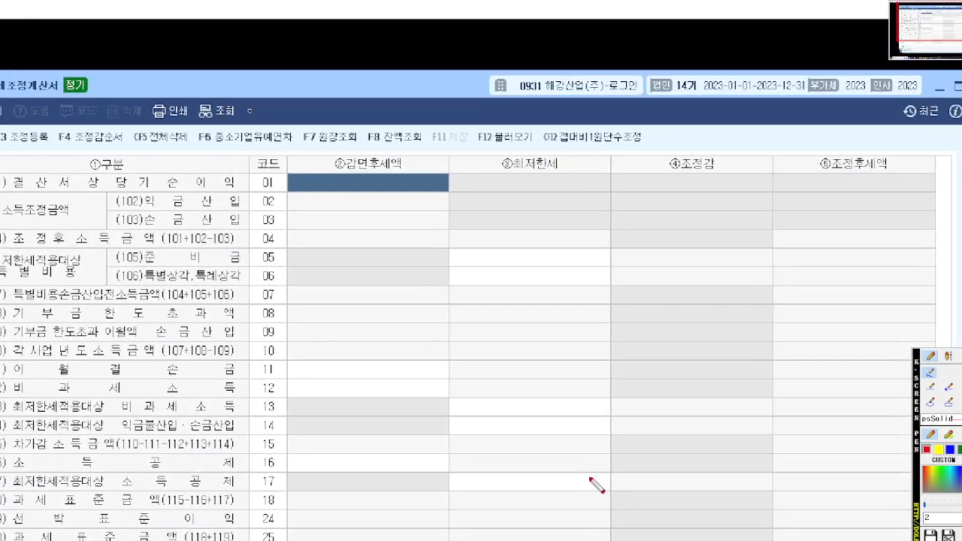
{"action": "scroll", "coordinate": [589, 479], "scroll_direction": "up", "scroll_amount": 1}
{"action": "scroll", "coordinate": [594, 485], "scroll_direction": "down", "scroll_amount": 1}
{"action": "scroll", "coordinate": [606, 482], "scroll_direction": "down", "scroll_amount": 1}
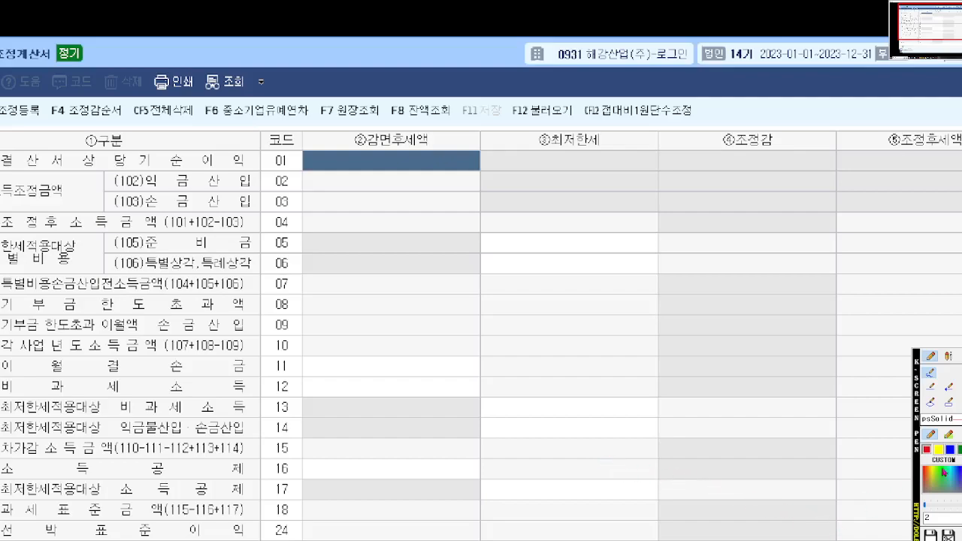
{"action": "left_click", "coordinate": [927, 452]}
{"action": "mouse_move", "coordinate": [466, 163]}
{"action": "left_mouse_down"}
{"action": "mouse_move", "coordinate": [336, 149]}
{"action": "mouse_move", "coordinate": [438, 116]}
{"action": "mouse_move", "coordinate": [449, 159]}
{"action": "left_mouse_up"}
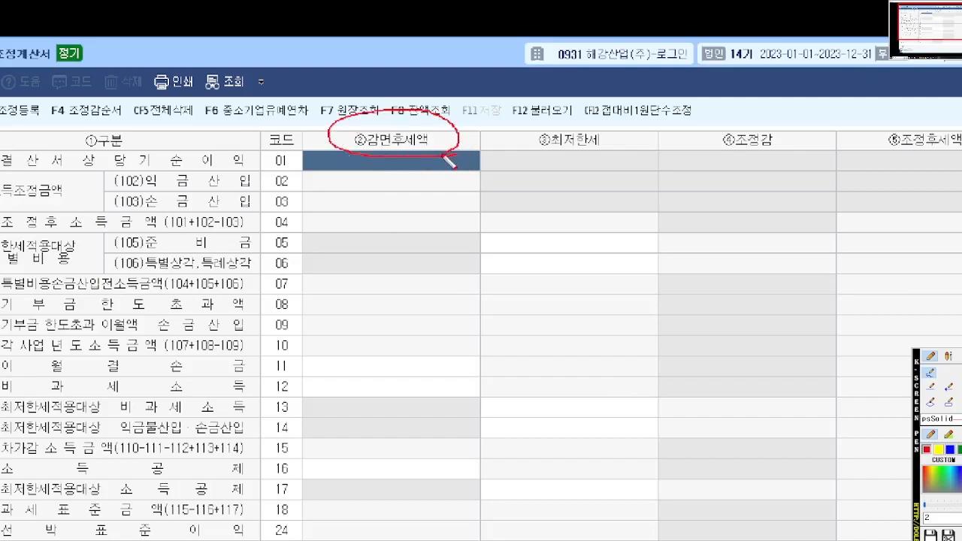
{"action": "right_click", "coordinate": [527, 170]}
{"action": "mouse_move", "coordinate": [590, 128]}
{"action": "left_mouse_down"}
{"action": "mouse_move", "coordinate": [499, 127]}
{"action": "mouse_move", "coordinate": [537, 90]}
{"action": "mouse_move", "coordinate": [579, 96]}
{"action": "mouse_move", "coordinate": [606, 126]}
{"action": "left_mouse_up"}
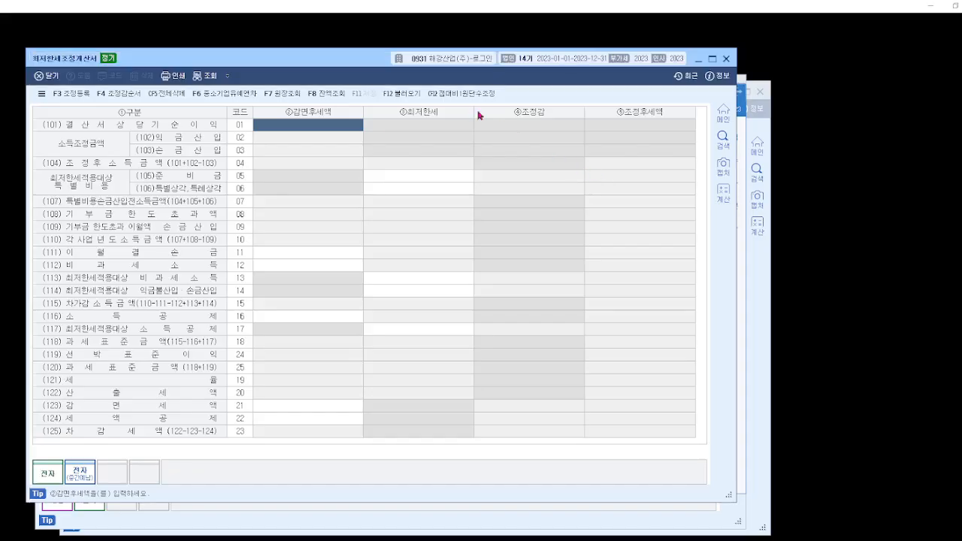
- Load the related form data into 최저한세조정계산서 and agree to the reload
{"action": "left_click", "coordinate": [536, 113]}
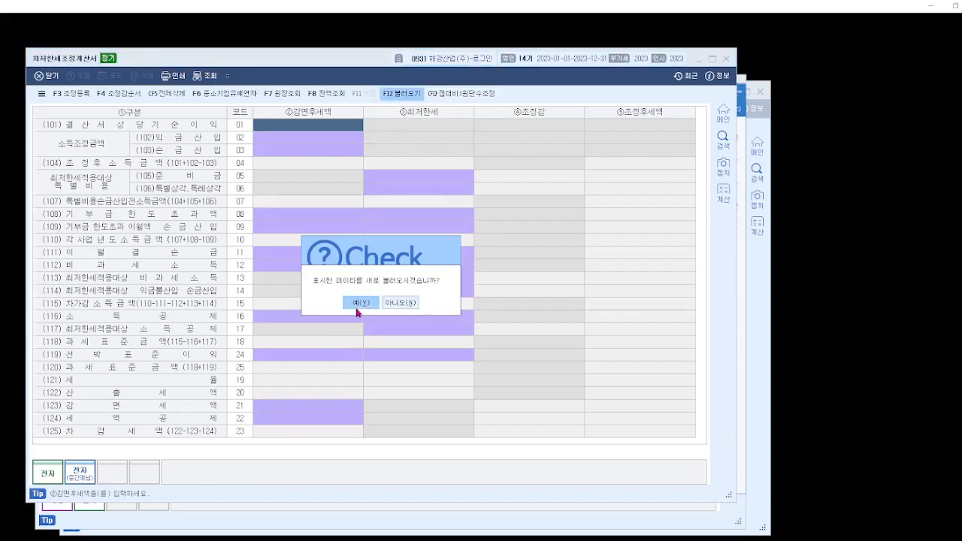
{"action": "left_click", "coordinate": [357, 305]}
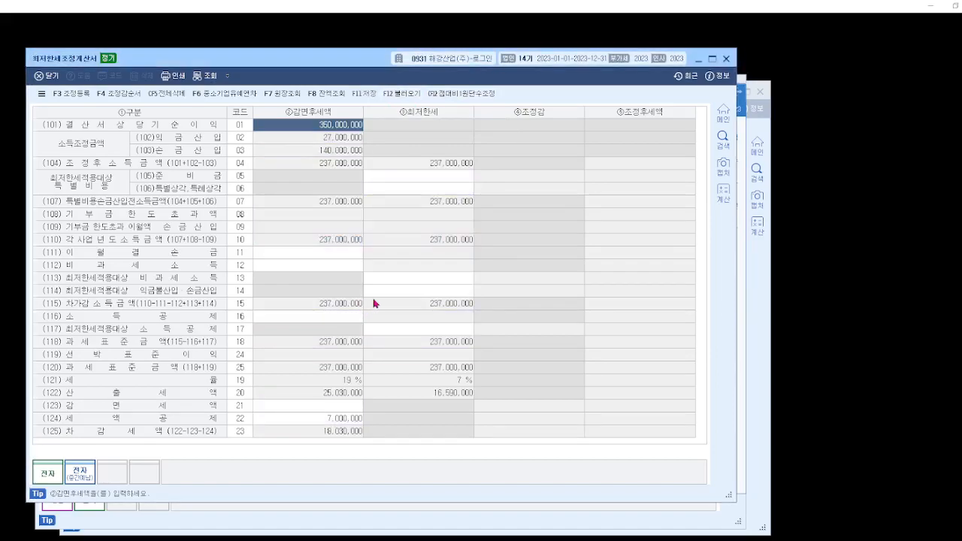
- Circle the ②감면후세액 amounts of lines 01 to 03 in red, clear the circle, and underline the (122) 산출세액 amount
{"action": "key", "text": "ctrl+F2"}
{"action": "scroll", "coordinate": [345, 243], "scroll_direction": "up", "scroll_amount": 5}
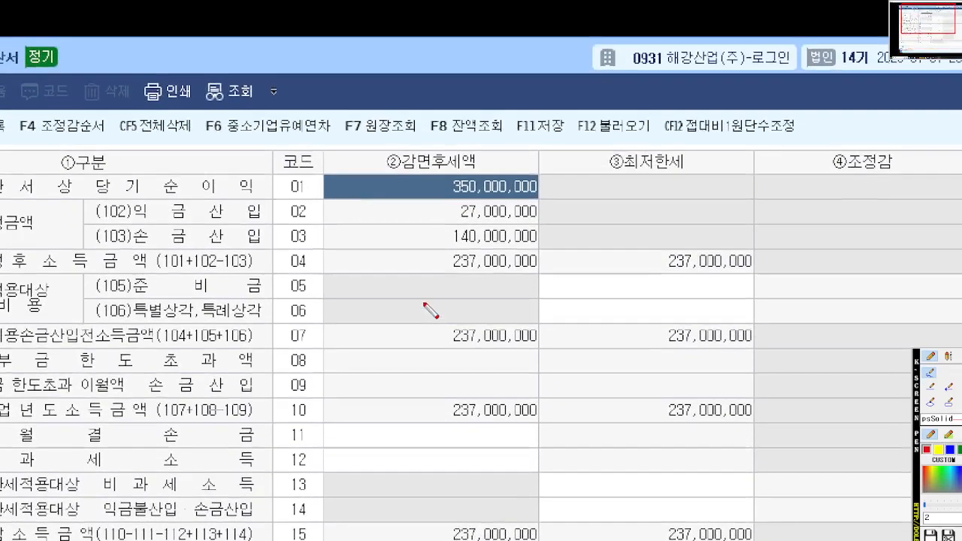
{"action": "mouse_move", "coordinate": [577, 256]}
{"action": "left_mouse_down"}
{"action": "mouse_move", "coordinate": [446, 243]}
{"action": "mouse_move", "coordinate": [526, 166]}
{"action": "mouse_move", "coordinate": [595, 254]}
{"action": "left_mouse_up"}
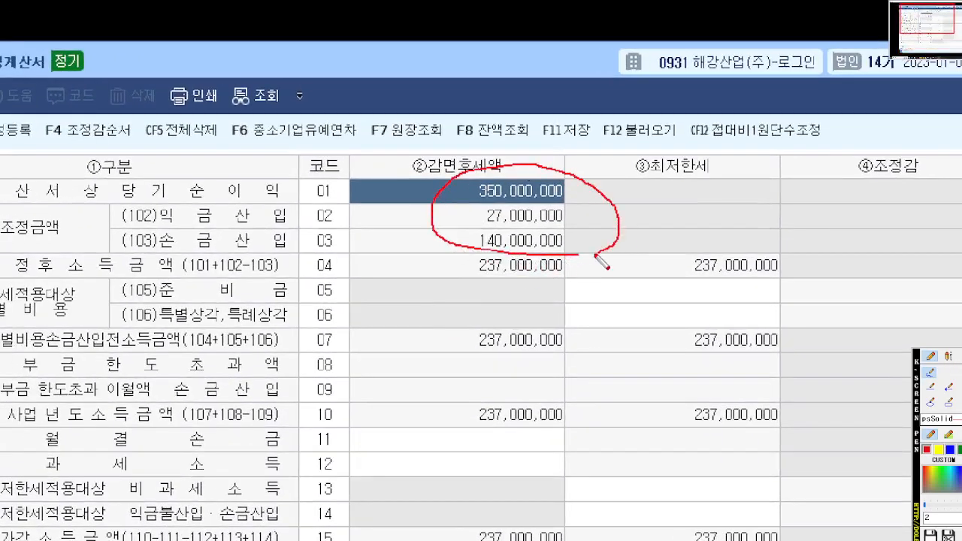
{"action": "right_click", "coordinate": [851, 287]}
{"action": "mouse_move", "coordinate": [655, 309]}
{"action": "left_mouse_down"}
{"action": "mouse_move", "coordinate": [650, 247]}
{"action": "mouse_move", "coordinate": [663, 209]}
{"action": "left_mouse_up"}
{"action": "left_click_drag", "start_coordinate": [518, 349], "coordinate": [606, 348]}
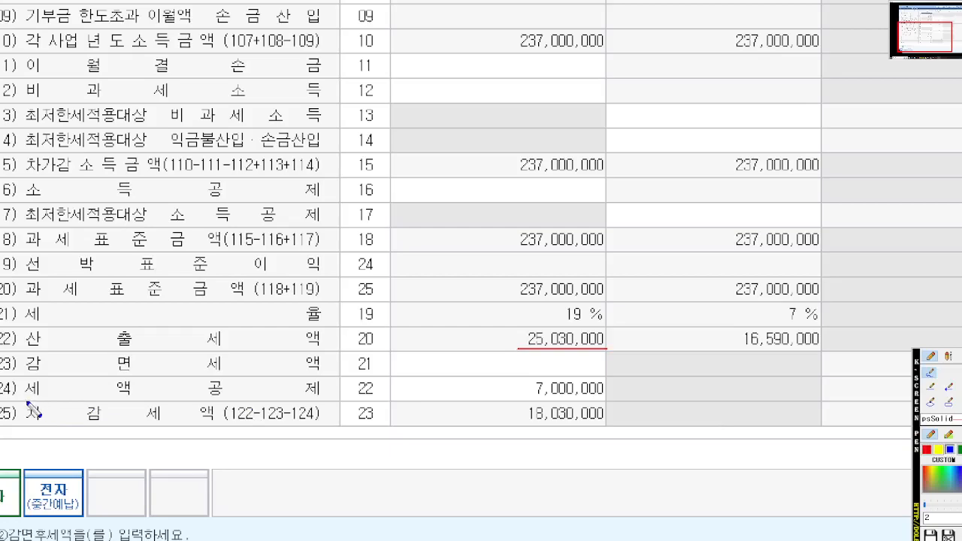
- Underline the (124) 세액공제 label and amount in blue with an arrow to a handwritten note, clearing the marks when done
{"action": "left_click_drag", "start_coordinate": [26, 400], "coordinate": [344, 401]}
{"action": "left_click_drag", "start_coordinate": [518, 402], "coordinate": [622, 402]}
{"action": "left_click_drag", "start_coordinate": [532, 386], "coordinate": [446, 438]}
{"action": "mouse_move", "coordinate": [391, 464]}
{"action": "left_mouse_down"}
{"action": "mouse_move", "coordinate": [416, 467]}
{"action": "mouse_move", "coordinate": [425, 443]}
{"action": "mouse_move", "coordinate": [432, 458]}
{"action": "left_mouse_up"}
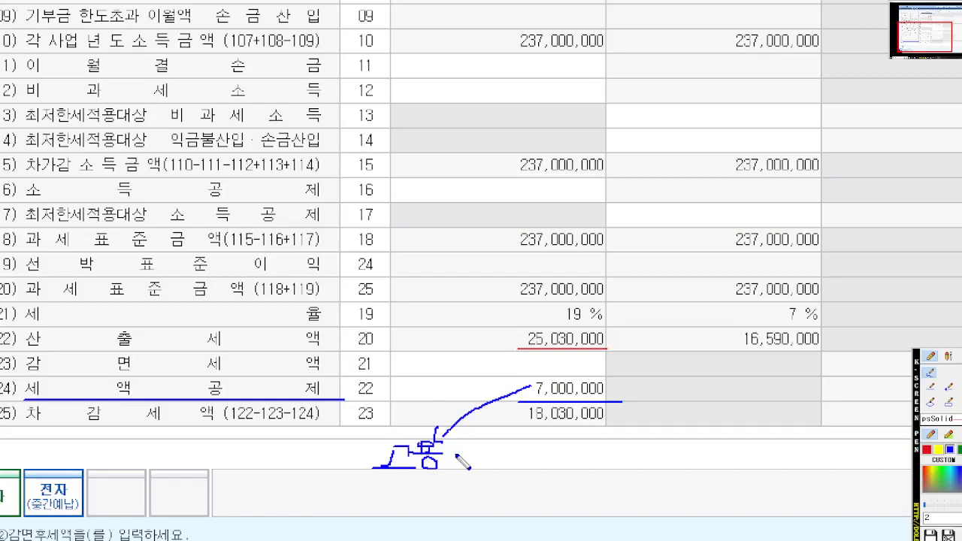
{"action": "key", "text": "Escape"}
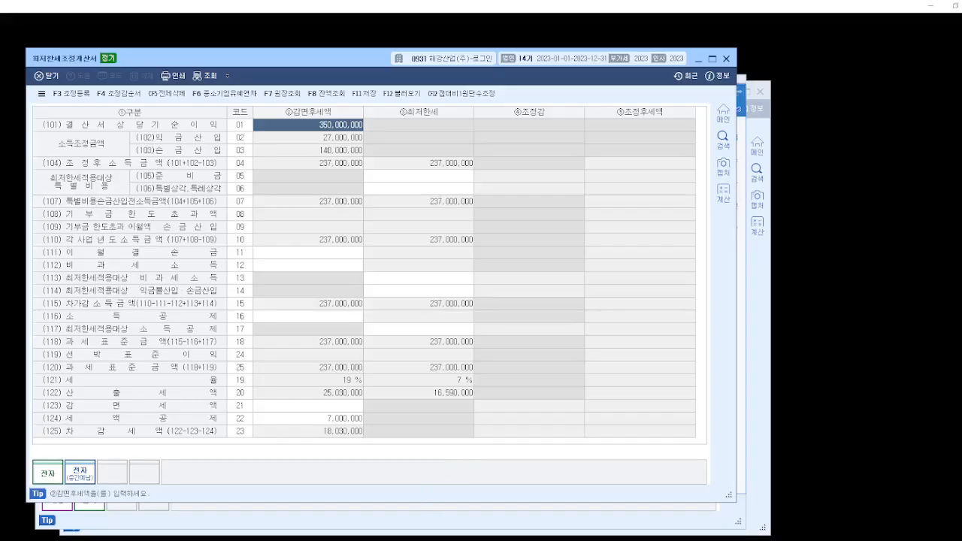
- Switch to the exam question notes and underline 특별세액감면 in blue, and underline the (124) 세액공제 line in the form
{"action": "left_click", "coordinate": [348, 539]}
{"action": "left_click", "coordinate": [430, 527]}
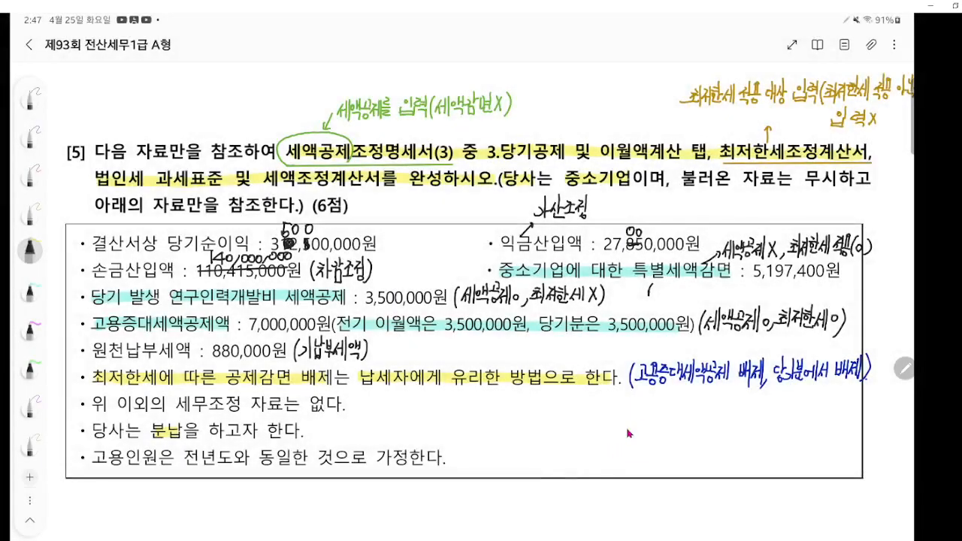
{"action": "key", "text": "ctrl+2"}
{"action": "scroll", "coordinate": [651, 387], "scroll_direction": "up", "scroll_amount": 1}
{"action": "scroll", "coordinate": [651, 391], "scroll_direction": "up", "scroll_amount": 2}
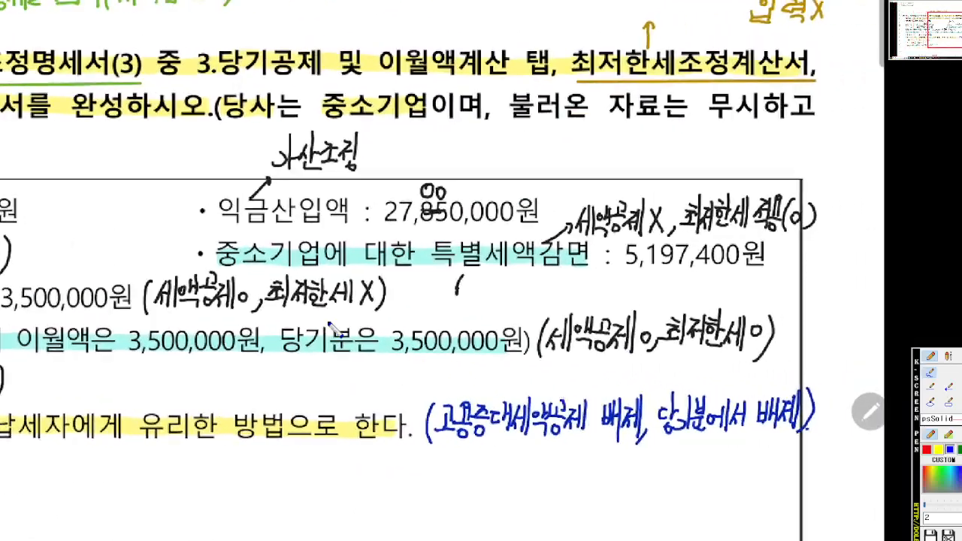
{"action": "left_click_drag", "start_coordinate": [431, 272], "coordinate": [633, 272]}
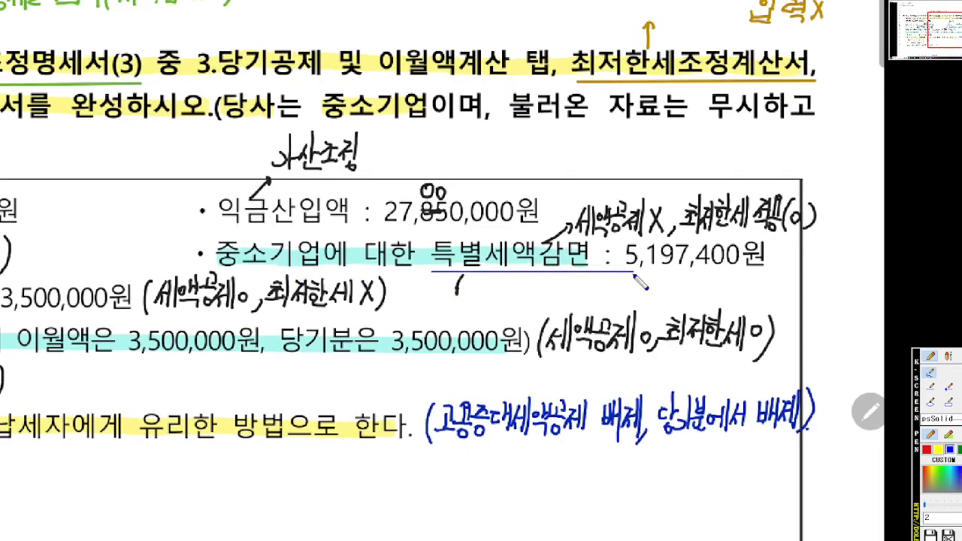
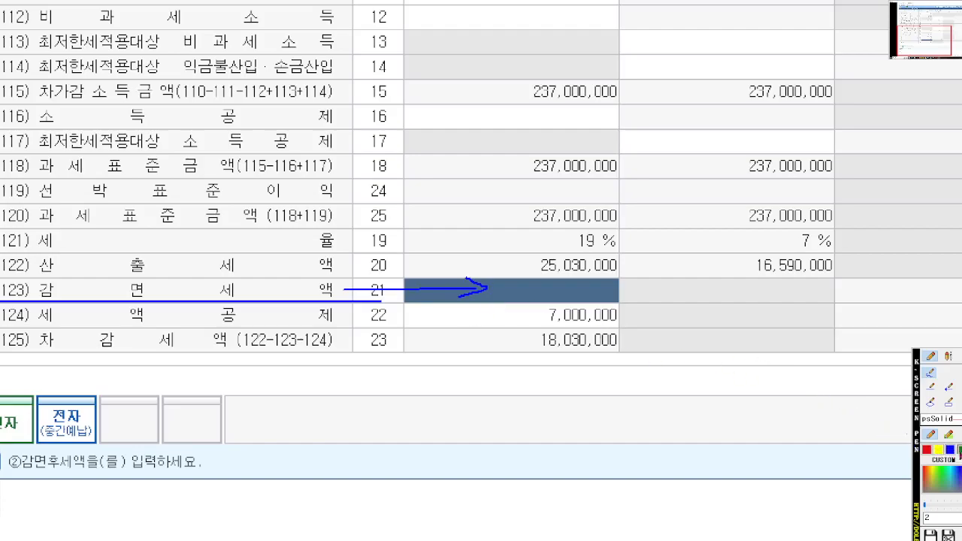
{"action": "left_click_drag", "start_coordinate": [47, 324], "coordinate": [654, 324]}
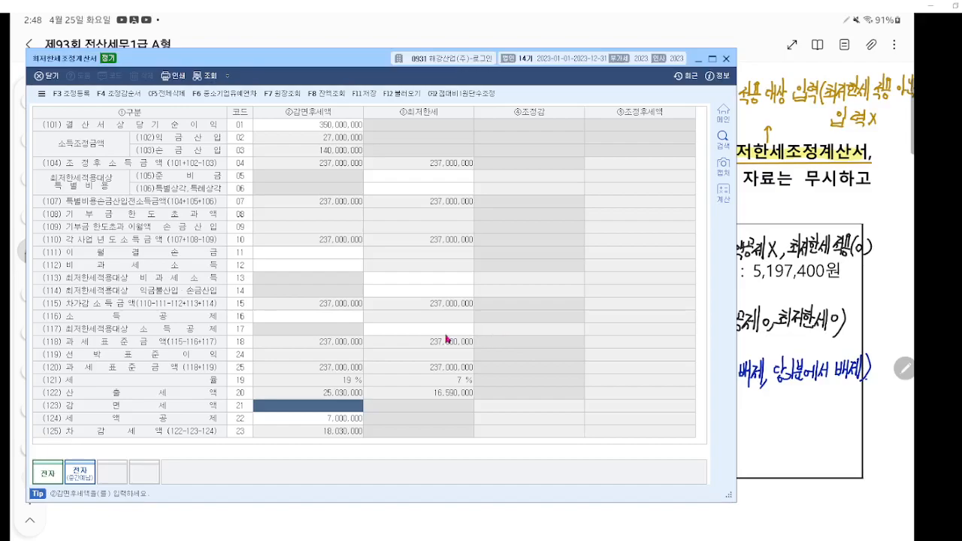
- Enter 5,197,400 as the (123) 감면세액 in the ②감면후세액 column
{"action": "type", "text": "5,19"}
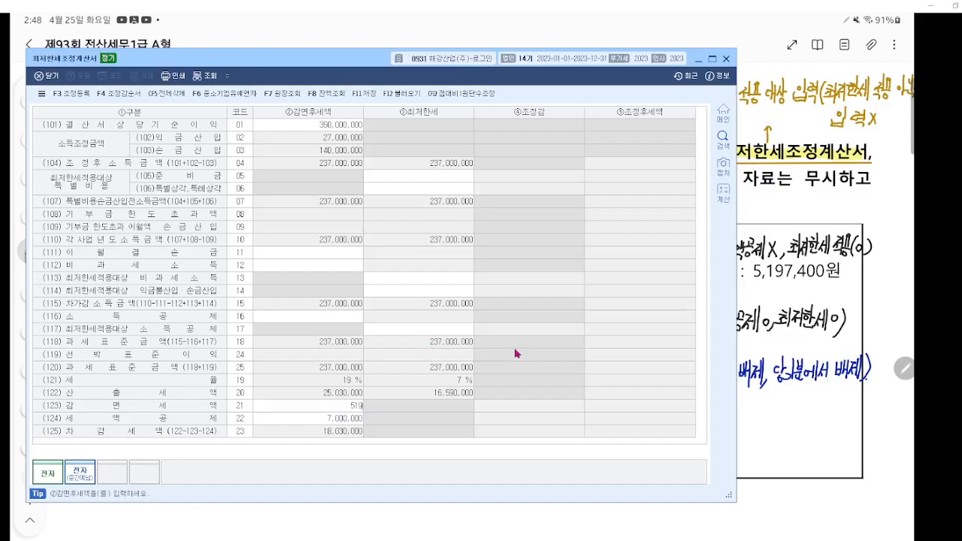
{"action": "type", "text": "7,400"}
{"action": "key", "text": "Return"}
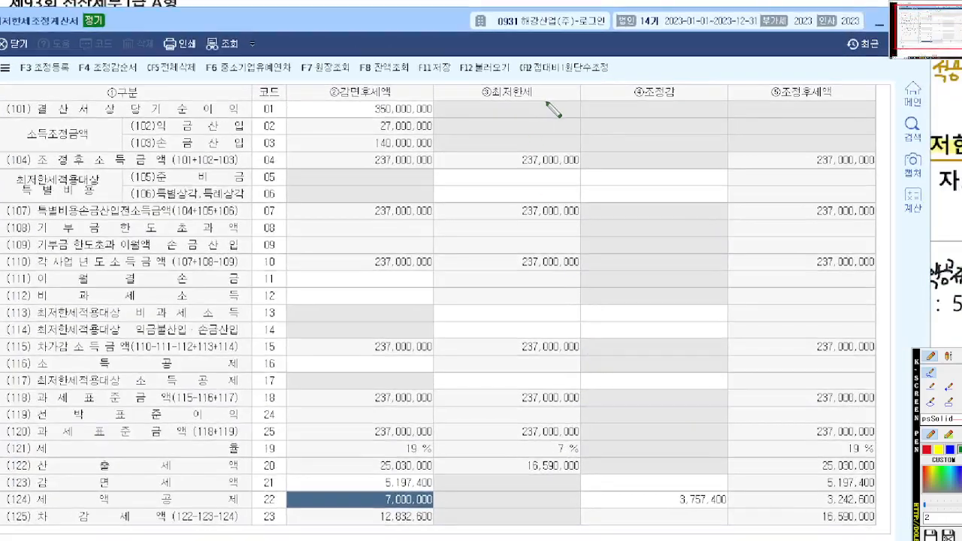
- Circle the ③최저한세 heading in green, underline that column's (122) 산출세액 amount and handwrite 최저 below it
{"action": "mouse_move", "coordinate": [511, 114]}
{"action": "left_mouse_down"}
{"action": "mouse_move", "coordinate": [483, 66]}
{"action": "mouse_move", "coordinate": [535, 115]}
{"action": "mouse_move", "coordinate": [539, 62]}
{"action": "mouse_move", "coordinate": [587, 82]}
{"action": "left_mouse_up"}
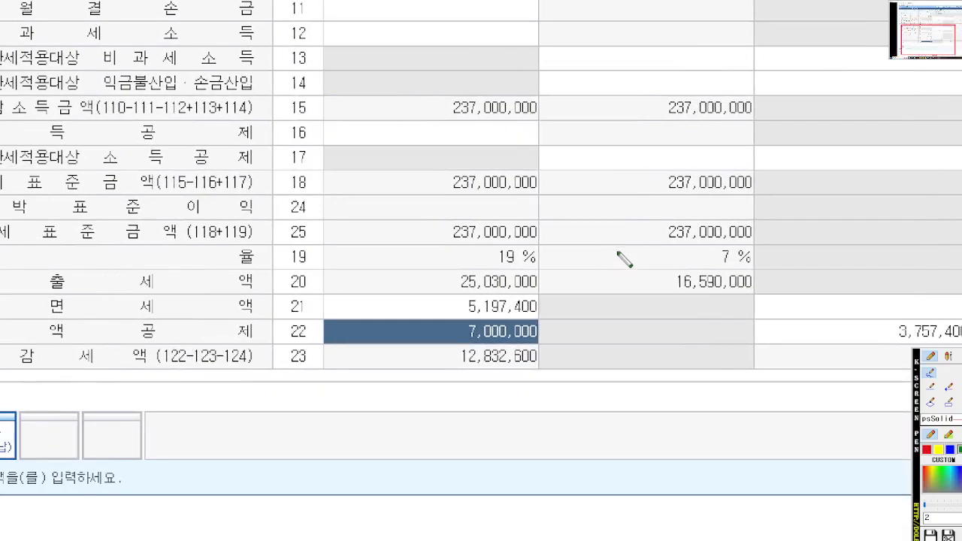
{"action": "left_click_drag", "start_coordinate": [651, 266], "coordinate": [767, 268]}
{"action": "scroll", "coordinate": [746, 267], "scroll_direction": "down", "scroll_amount": 1}
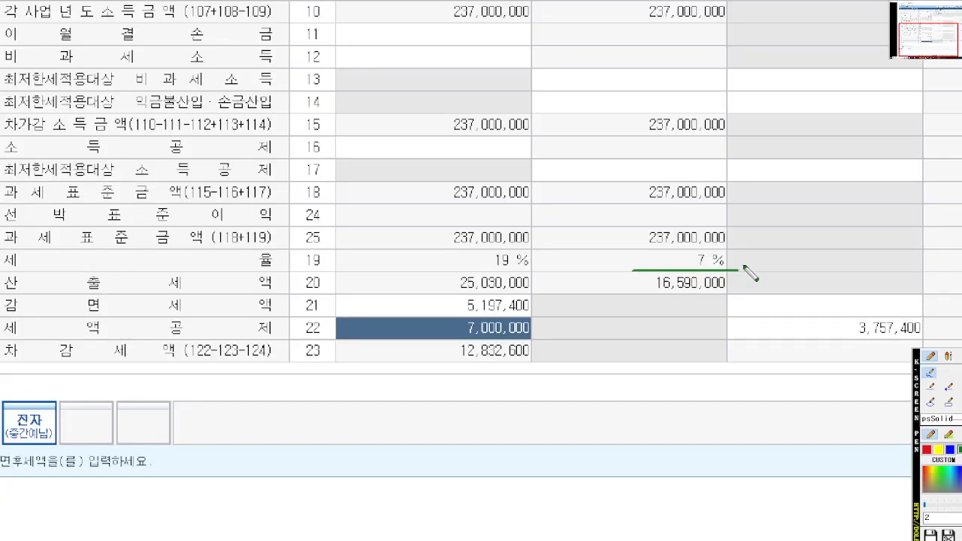
{"action": "key", "text": "ctrl+z"}
{"action": "left_click_drag", "start_coordinate": [614, 294], "coordinate": [757, 294]}
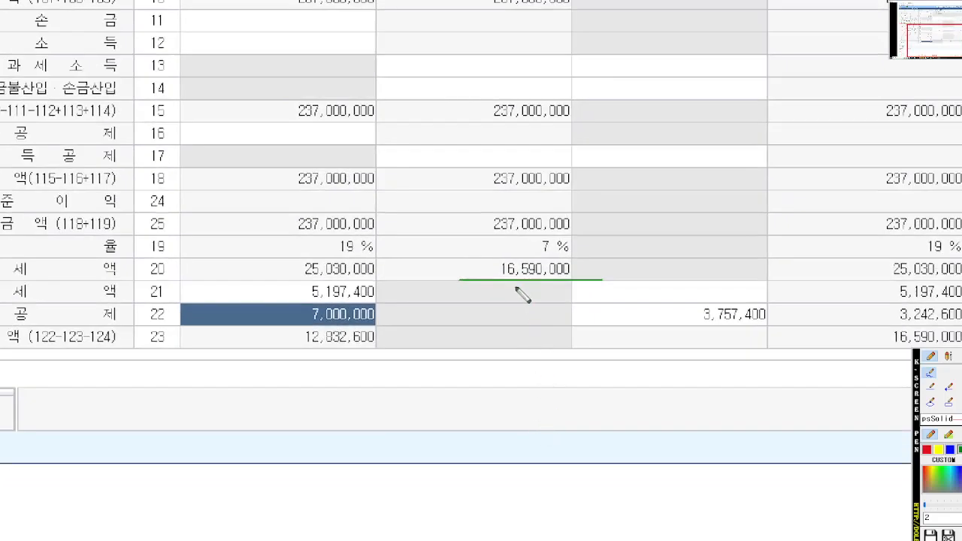
{"action": "mouse_move", "coordinate": [498, 287]}
{"action": "left_mouse_down"}
{"action": "mouse_move", "coordinate": [502, 301]}
{"action": "mouse_move", "coordinate": [543, 289]}
{"action": "mouse_move", "coordinate": [553, 312]}
{"action": "left_mouse_up"}
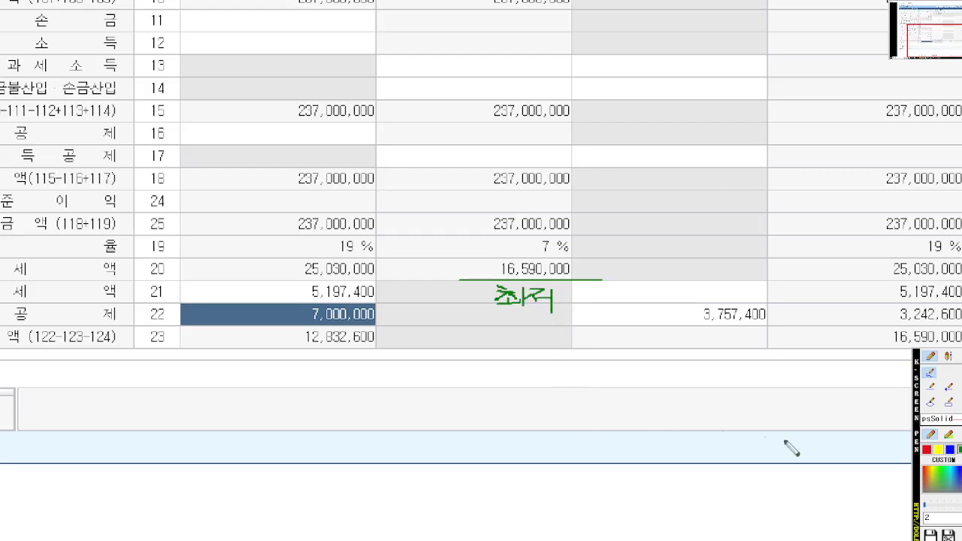
- Underline the ②감면후세액 column's (125) 차감세액 amount in blue and handwrite a note below it with an arrow
{"action": "left_click", "coordinate": [950, 449]}
{"action": "mouse_move", "coordinate": [284, 349]}
{"action": "left_mouse_down"}
{"action": "mouse_move", "coordinate": [372, 348]}
{"action": "mouse_move", "coordinate": [332, 363]}
{"action": "mouse_move", "coordinate": [310, 394]}
{"action": "left_mouse_up"}
{"action": "mouse_move", "coordinate": [327, 380]}
{"action": "left_mouse_down"}
{"action": "mouse_move", "coordinate": [328, 392]}
{"action": "mouse_move", "coordinate": [337, 388]}
{"action": "left_mouse_up"}
{"action": "left_click_drag", "start_coordinate": [312, 400], "coordinate": [329, 407]}
{"action": "mouse_move", "coordinate": [312, 408]}
{"action": "left_mouse_down"}
{"action": "mouse_move", "coordinate": [372, 386]}
{"action": "mouse_move", "coordinate": [380, 403]}
{"action": "mouse_move", "coordinate": [391, 382]}
{"action": "mouse_move", "coordinate": [406, 399]}
{"action": "mouse_move", "coordinate": [396, 409]}
{"action": "left_mouse_up"}
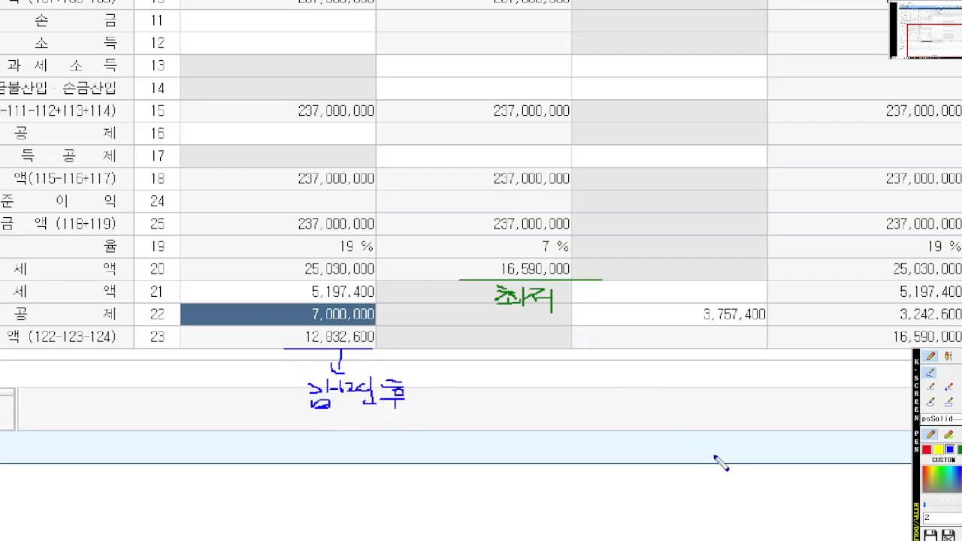
- Add red pen strokes from the ④조정감 amount and between the two handwritten notes
{"action": "left_click", "coordinate": [926, 451]}
{"action": "mouse_move", "coordinate": [772, 326]}
{"action": "left_mouse_down"}
{"action": "mouse_move", "coordinate": [687, 323]}
{"action": "mouse_move", "coordinate": [730, 286]}
{"action": "mouse_move", "coordinate": [793, 328]}
{"action": "mouse_move", "coordinate": [770, 332]}
{"action": "mouse_move", "coordinate": [682, 408]}
{"action": "mouse_move", "coordinate": [694, 396]}
{"action": "mouse_move", "coordinate": [690, 411]}
{"action": "mouse_move", "coordinate": [740, 394]}
{"action": "mouse_move", "coordinate": [755, 423]}
{"action": "mouse_move", "coordinate": [744, 424]}
{"action": "left_mouse_up"}
{"action": "mouse_move", "coordinate": [537, 297]}
{"action": "left_mouse_down"}
{"action": "mouse_move", "coordinate": [406, 421]}
{"action": "mouse_move", "coordinate": [362, 399]}
{"action": "left_mouse_up"}
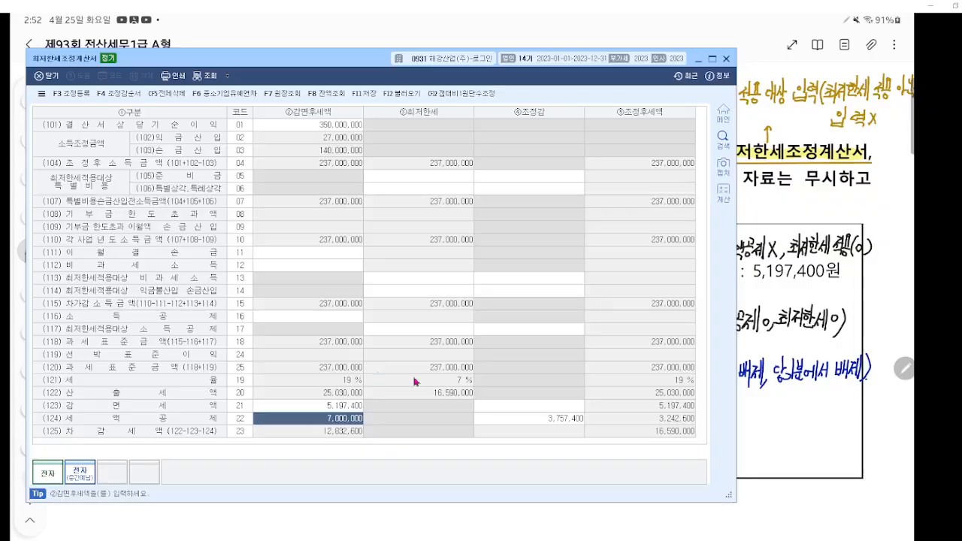
- Underline the (123) 감면세액 label and its amounts in the ②감면후세액 and ⑤조정후세액 columns in red
{"action": "key", "text": "ctrl+2"}
{"action": "scroll", "coordinate": [456, 397], "scroll_direction": "up", "scroll_amount": 3}
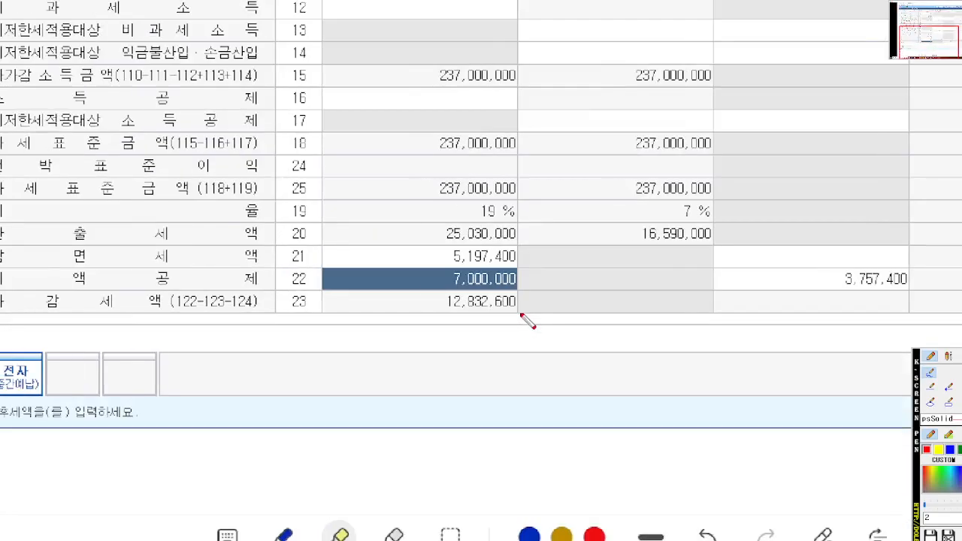
{"action": "scroll", "coordinate": [520, 314], "scroll_direction": "down", "scroll_amount": 3}
{"action": "scroll", "coordinate": [491, 300], "scroll_direction": "up", "scroll_amount": 1}
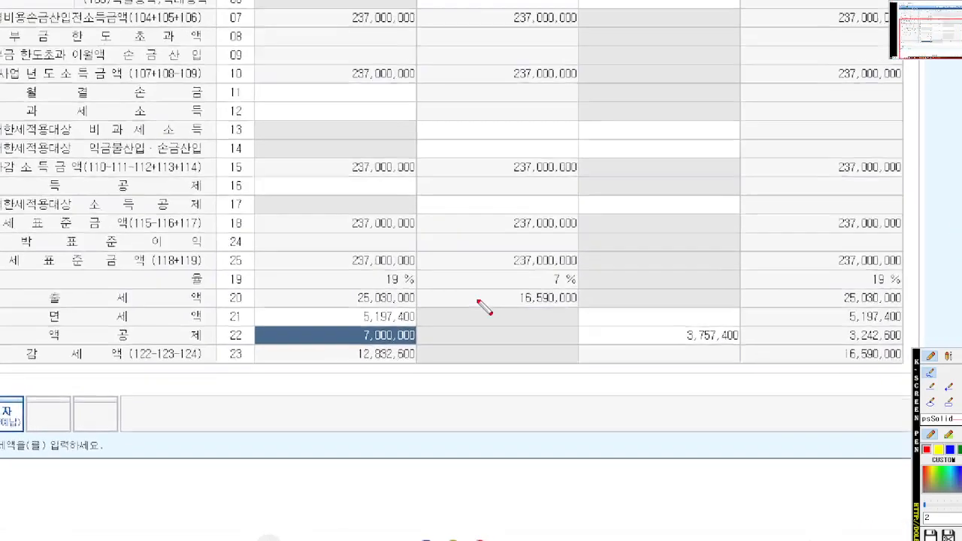
{"action": "scroll", "coordinate": [479, 300], "scroll_direction": "up", "scroll_amount": 2}
{"action": "scroll", "coordinate": [490, 290], "scroll_direction": "down", "scroll_amount": 1}
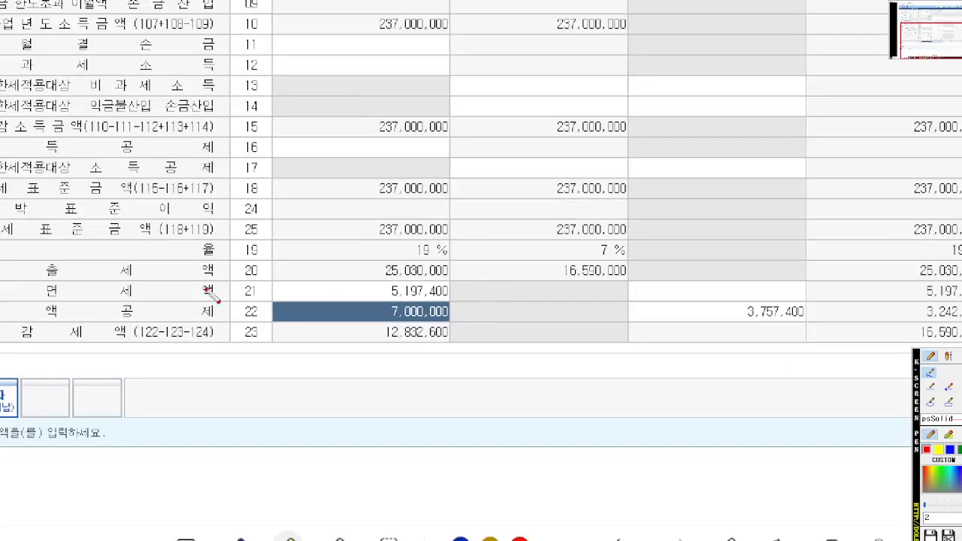
{"action": "left_click_drag", "start_coordinate": [1, 298], "coordinate": [84, 299]}
{"action": "left_click_drag", "start_coordinate": [460, 299], "coordinate": [381, 300]}
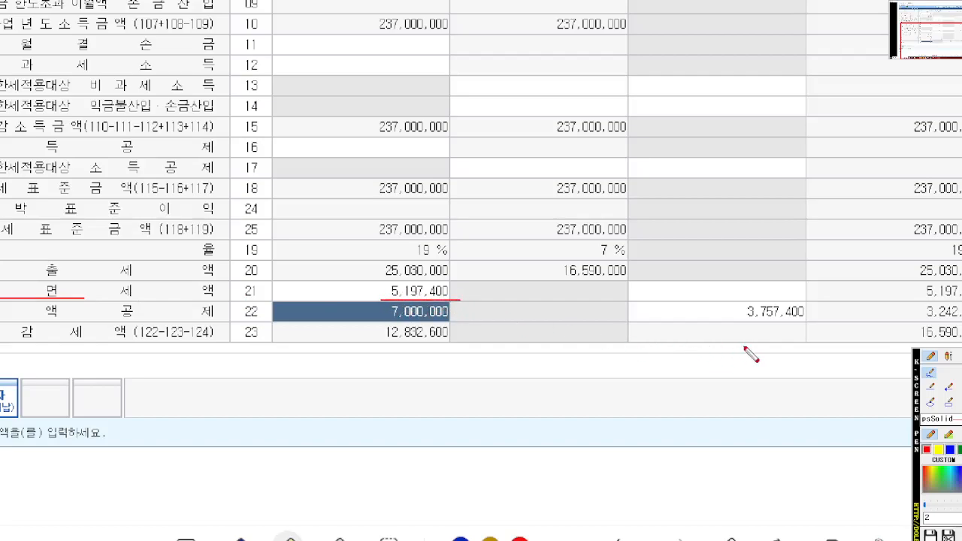
{"action": "left_click_drag", "start_coordinate": [961, 299], "coordinate": [920, 299]}
- Underline the (124) 세액공제 amount in green, circle its ④조정감 amount and draw a minus sign before the circle
{"action": "left_click_drag", "start_coordinate": [348, 320], "coordinate": [460, 320]}
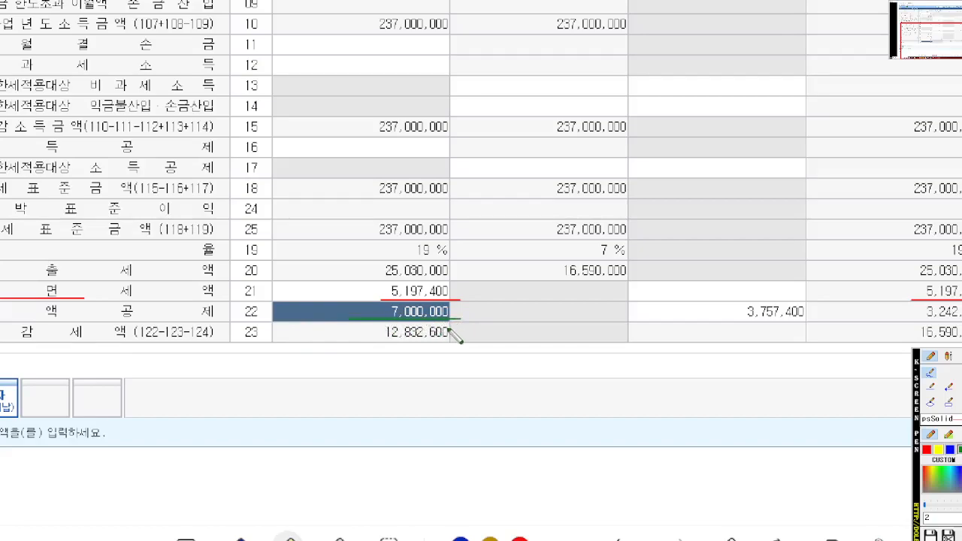
{"action": "mouse_move", "coordinate": [817, 322]}
{"action": "left_mouse_down"}
{"action": "mouse_move", "coordinate": [789, 328]}
{"action": "mouse_move", "coordinate": [733, 316]}
{"action": "mouse_move", "coordinate": [781, 291]}
{"action": "mouse_move", "coordinate": [822, 314]}
{"action": "mouse_move", "coordinate": [819, 326]}
{"action": "left_mouse_up"}
{"action": "left_click_drag", "start_coordinate": [660, 309], "coordinate": [697, 309]}
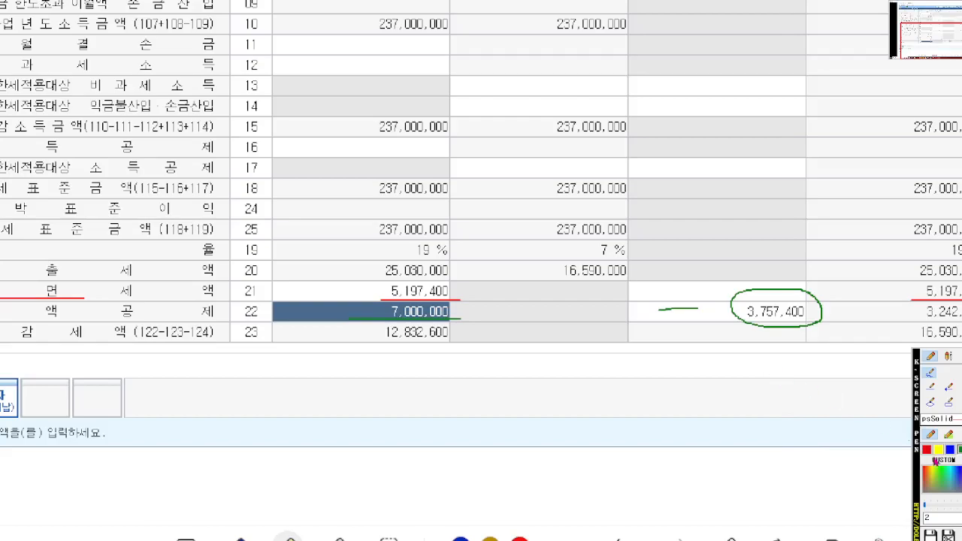
- Underline the (124) 세액공제 amount in the ⑤조정후세액 column in red and add another pen stroke just beside it
{"action": "left_click", "coordinate": [947, 385]}
{"action": "left_click_drag", "start_coordinate": [925, 320], "coordinate": [961, 320]}
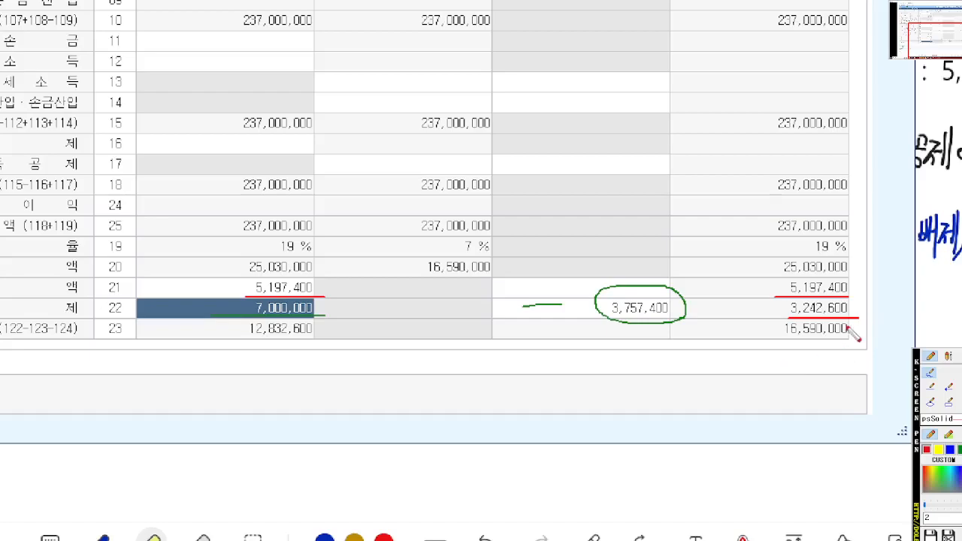
{"action": "mouse_move", "coordinate": [860, 316]}
{"action": "left_mouse_down"}
{"action": "mouse_move", "coordinate": [853, 325]}
{"action": "mouse_move", "coordinate": [795, 321]}
{"action": "mouse_move", "coordinate": [770, 291]}
{"action": "mouse_move", "coordinate": [847, 261]}
{"action": "mouse_move", "coordinate": [877, 312]}
{"action": "mouse_move", "coordinate": [857, 327]}
{"action": "left_mouse_up"}
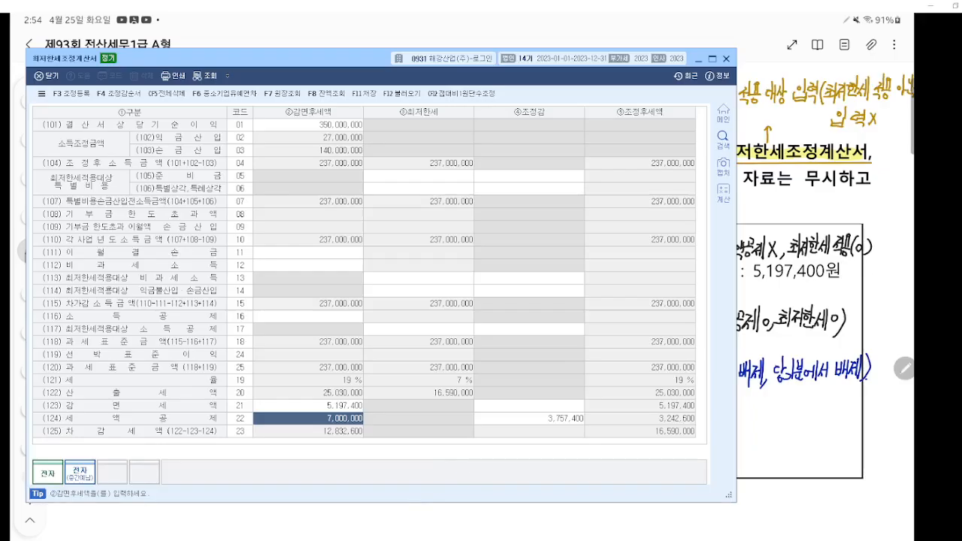
- In 세액공제조정명세서(3), circle block 2's first (120)계 amount in green and handwrite "전기" beside it with an arrow
{"action": "key", "text": "alt+Tab"}
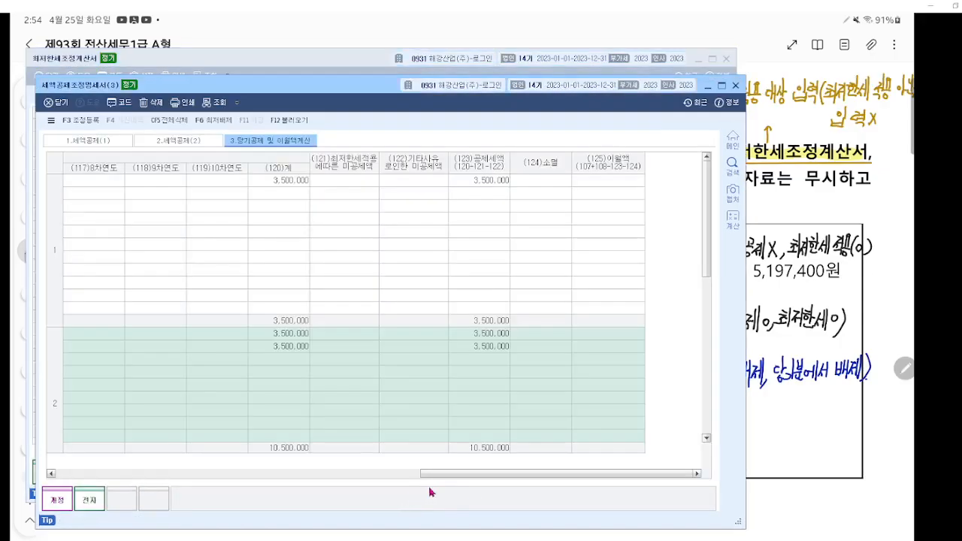
{"action": "left_click_drag", "start_coordinate": [466, 478], "coordinate": [441, 464]}
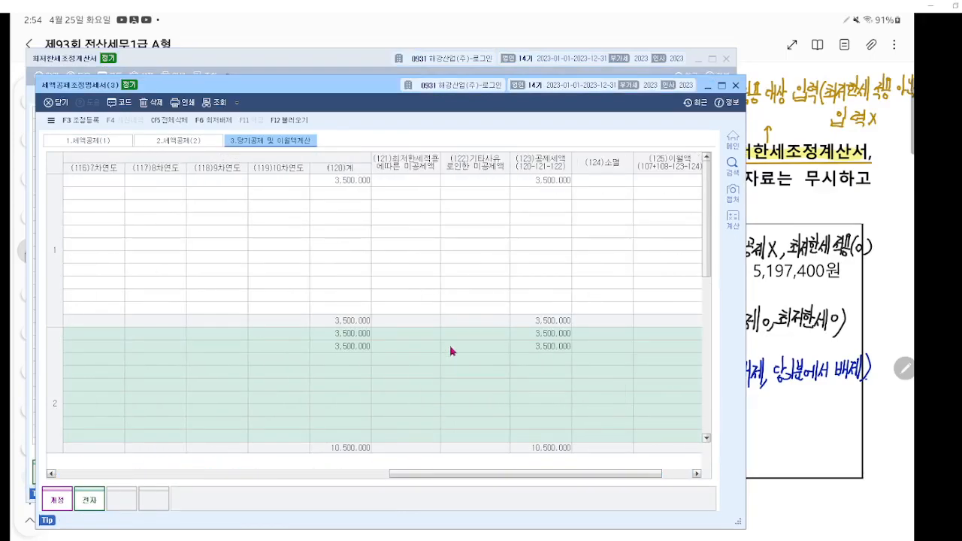
{"action": "key", "text": "ctrl+F1"}
{"action": "scroll", "coordinate": [451, 349], "scroll_direction": "up", "scroll_amount": 3}
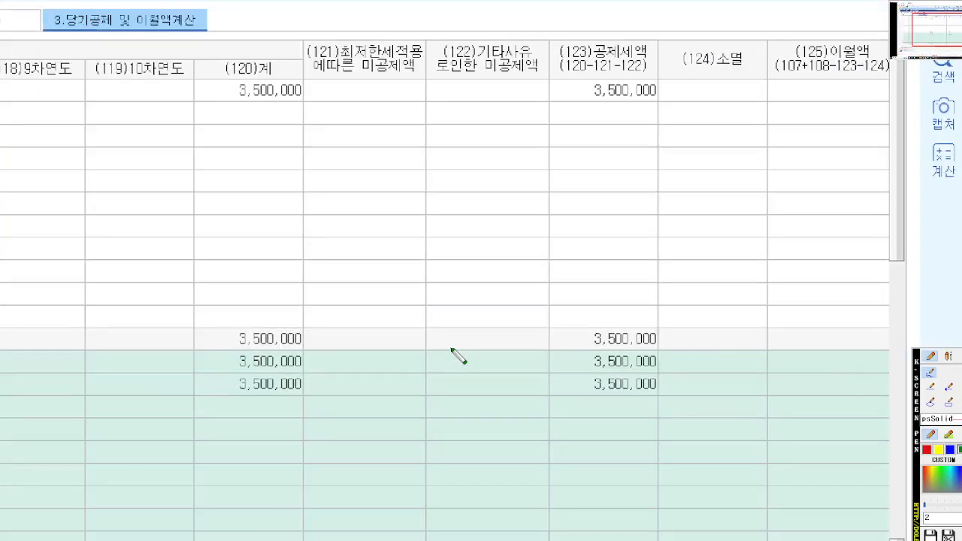
{"action": "left_click_drag", "start_coordinate": [452, 350], "coordinate": [451, 376]}
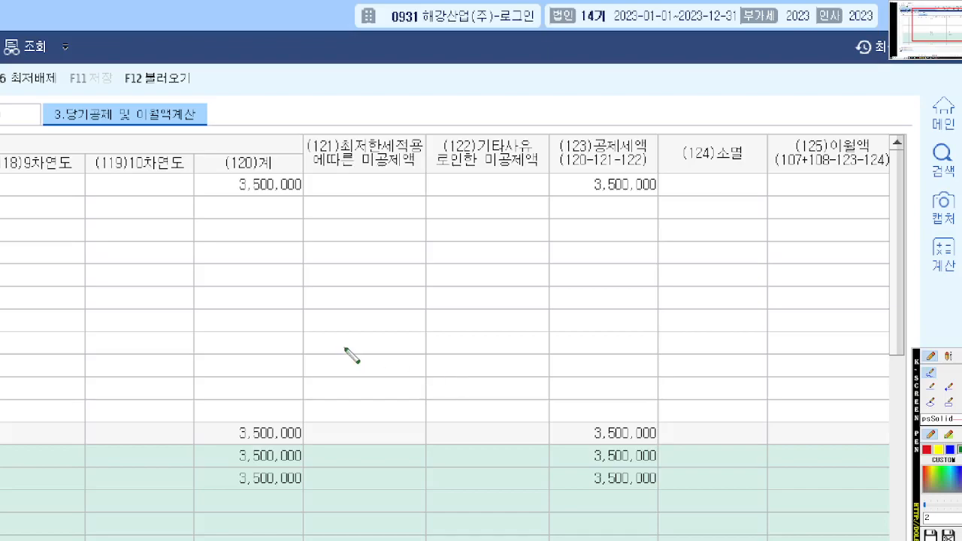
{"action": "mouse_move", "coordinate": [303, 454]}
{"action": "left_mouse_down"}
{"action": "mouse_move", "coordinate": [274, 470]}
{"action": "mouse_move", "coordinate": [304, 457]}
{"action": "mouse_move", "coordinate": [338, 400]}
{"action": "mouse_move", "coordinate": [368, 432]}
{"action": "mouse_move", "coordinate": [389, 419]}
{"action": "left_mouse_up"}
{"action": "left_click_drag", "start_coordinate": [419, 390], "coordinate": [419, 422]}
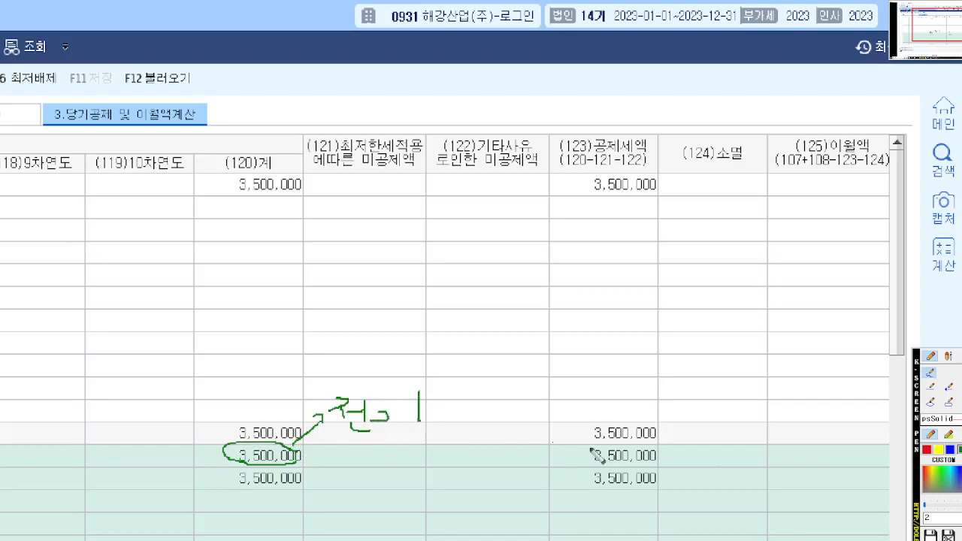
- Circle block 2's second (120)계 amount in blue, handwrite "당기" below it and leave the annotation view
{"action": "left_click", "coordinate": [950, 449]}
{"action": "mouse_move", "coordinate": [289, 494]}
{"action": "left_mouse_down"}
{"action": "mouse_move", "coordinate": [217, 481]}
{"action": "mouse_move", "coordinate": [316, 481]}
{"action": "mouse_move", "coordinate": [271, 518]}
{"action": "mouse_move", "coordinate": [272, 533]}
{"action": "mouse_move", "coordinate": [333, 539]}
{"action": "left_mouse_up"}
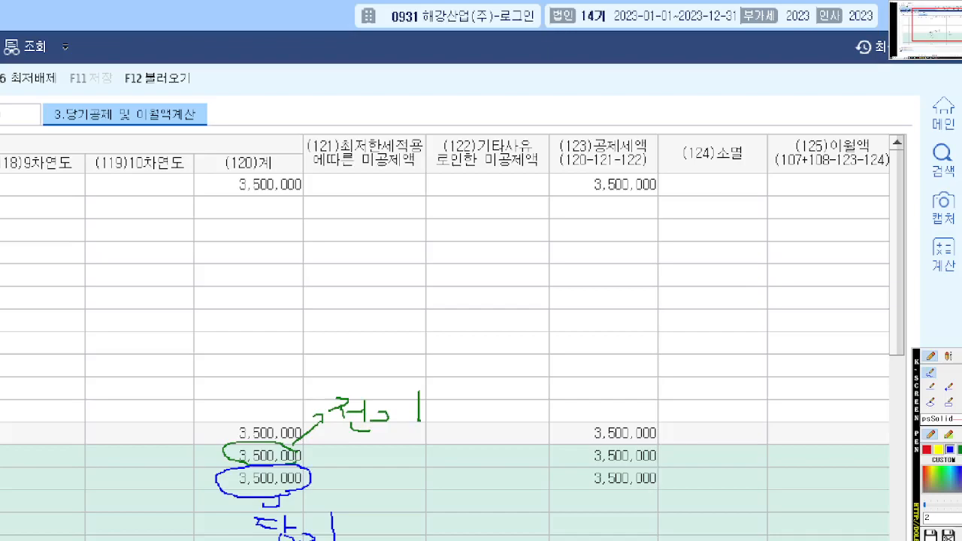
{"action": "key", "text": "Escape"}
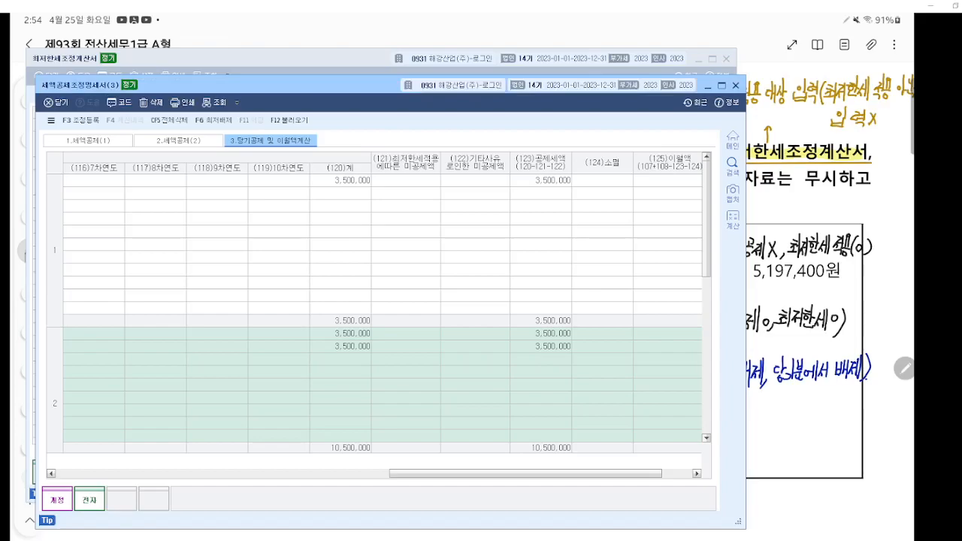
- In 최저한세조정계산서, underline the (124) 세액공제 amount under ④조정감 in blue and handwrite a bracketed note below it with an arrow
{"action": "key", "text": "alt+Tab"}
{"action": "key", "text": "ctrl+2"}
{"action": "scroll", "coordinate": [553, 429], "scroll_direction": "up", "scroll_amount": 3}
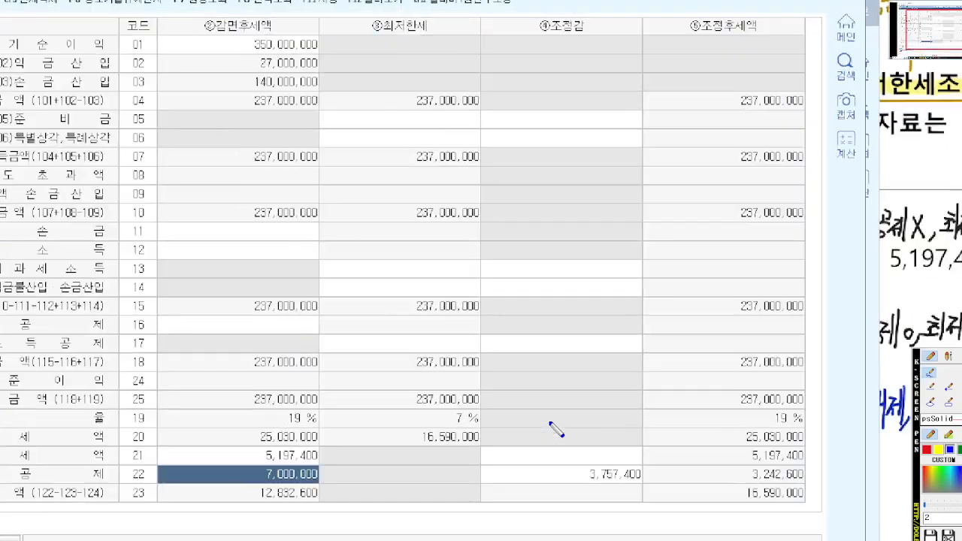
{"action": "mouse_move", "coordinate": [309, 257]}
{"action": "left_mouse_down"}
{"action": "mouse_move", "coordinate": [415, 259]}
{"action": "mouse_move", "coordinate": [348, 278]}
{"action": "mouse_move", "coordinate": [373, 282]}
{"action": "left_mouse_up"}
{"action": "mouse_move", "coordinate": [288, 297]}
{"action": "left_mouse_down"}
{"action": "mouse_move", "coordinate": [279, 301]}
{"action": "mouse_move", "coordinate": [297, 406]}
{"action": "left_mouse_up"}
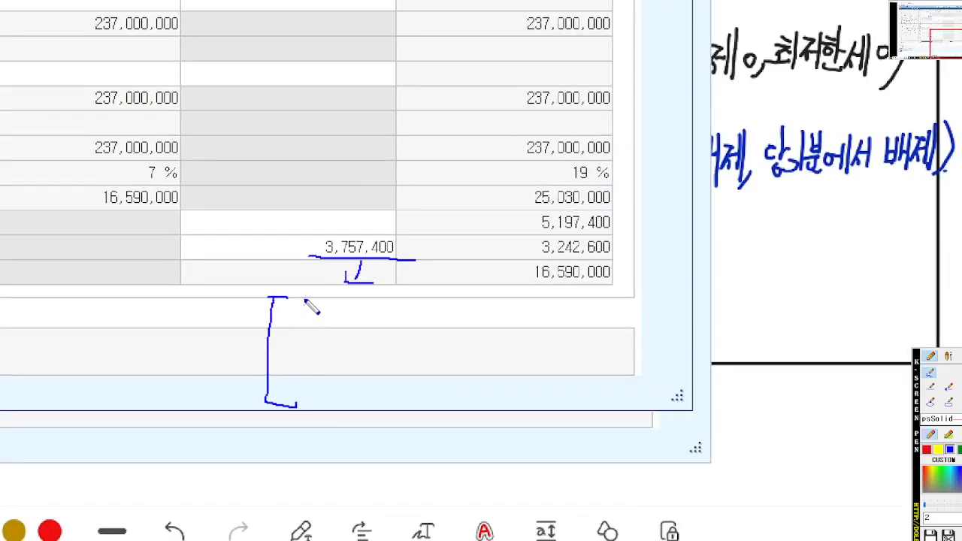
{"action": "mouse_move", "coordinate": [316, 299]}
{"action": "left_mouse_down"}
{"action": "mouse_move", "coordinate": [340, 331]}
{"action": "mouse_move", "coordinate": [351, 316]}
{"action": "mouse_move", "coordinate": [408, 308]}
{"action": "mouse_move", "coordinate": [421, 325]}
{"action": "mouse_move", "coordinate": [612, 329]}
{"action": "left_mouse_up"}
{"action": "mouse_move", "coordinate": [315, 376]}
{"action": "left_mouse_down"}
{"action": "mouse_move", "coordinate": [353, 381]}
{"action": "mouse_move", "coordinate": [368, 405]}
{"action": "mouse_move", "coordinate": [396, 384]}
{"action": "mouse_move", "coordinate": [454, 399]}
{"action": "mouse_move", "coordinate": [517, 390]}
{"action": "mouse_move", "coordinate": [664, 404]}
{"action": "mouse_move", "coordinate": [673, 392]}
{"action": "left_mouse_up"}
{"action": "left_click", "coordinate": [399, 384]}
{"action": "left_click", "coordinate": [398, 391]}
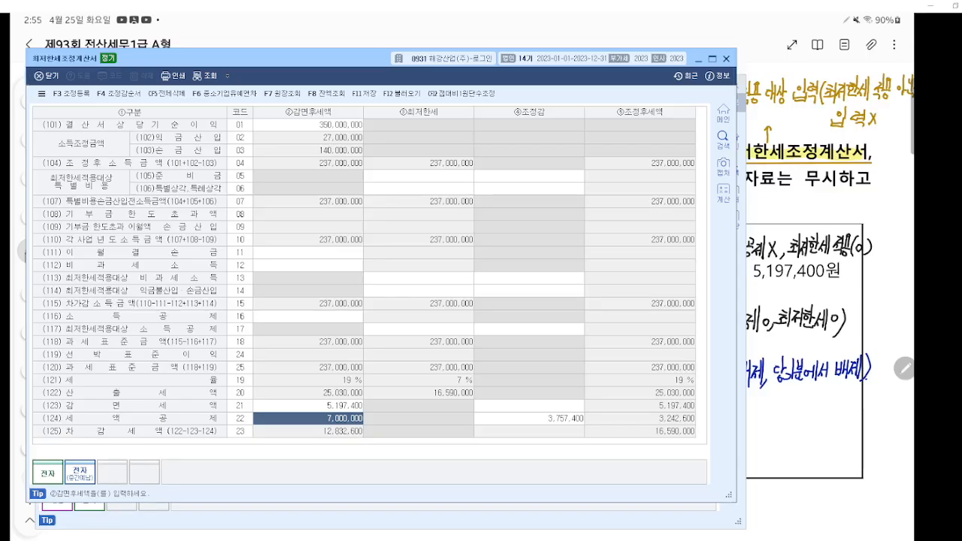
- In 세액공제조정명세서(3), enter 257,400 as the (121) 최저한세적용에따른 미공제액 for block 2's first row
{"action": "key", "text": "alt+Tab"}
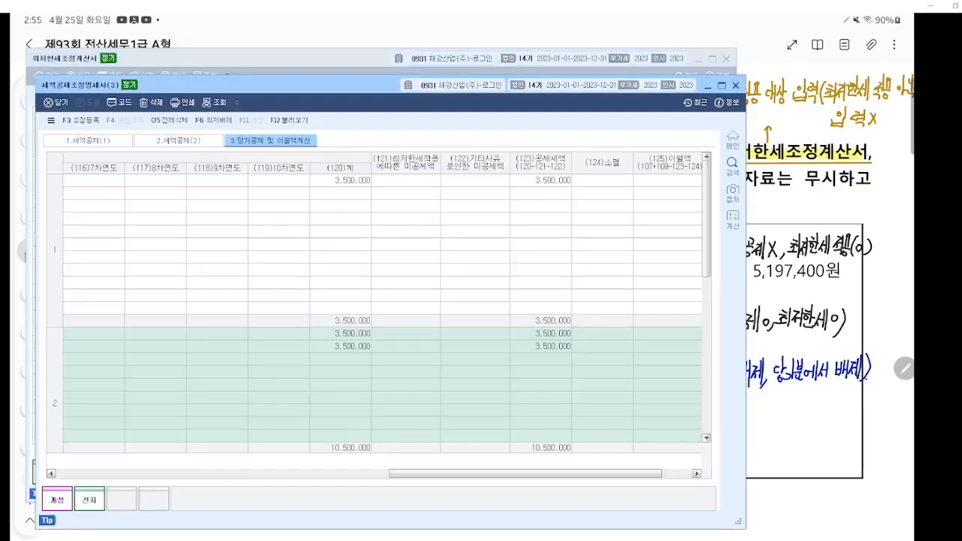
{"action": "left_click", "coordinate": [400, 335]}
{"action": "left_click", "coordinate": [395, 348]}
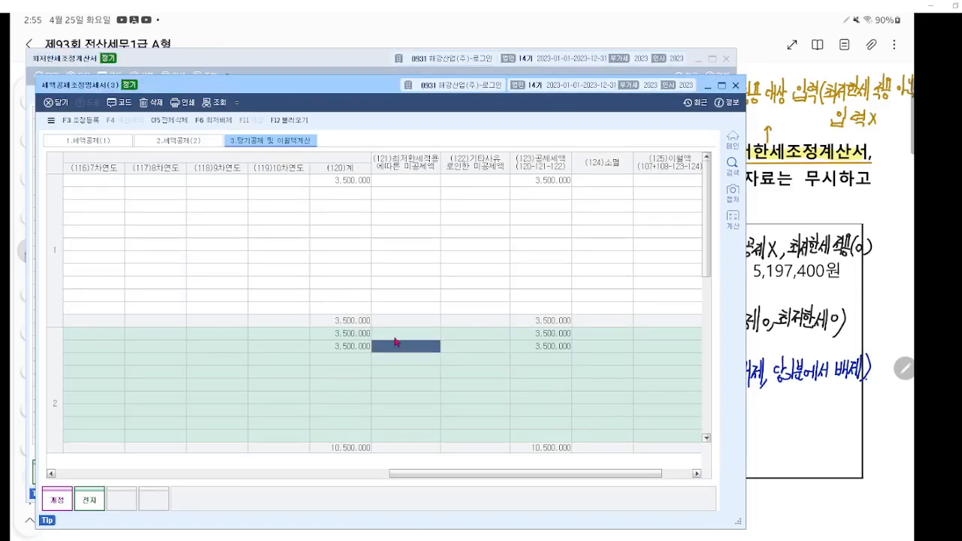
{"action": "left_click", "coordinate": [396, 337]}
{"action": "key", "text": "F9"}
{"action": "scroll", "coordinate": [401, 350], "scroll_direction": "up", "scroll_amount": 5}
{"action": "mouse_move", "coordinate": [322, 375]}
{"action": "left_mouse_down"}
{"action": "mouse_move", "coordinate": [340, 384]}
{"action": "mouse_move", "coordinate": [404, 376]}
{"action": "mouse_move", "coordinate": [417, 388]}
{"action": "mouse_move", "coordinate": [456, 375]}
{"action": "mouse_move", "coordinate": [438, 368]}
{"action": "left_mouse_up"}
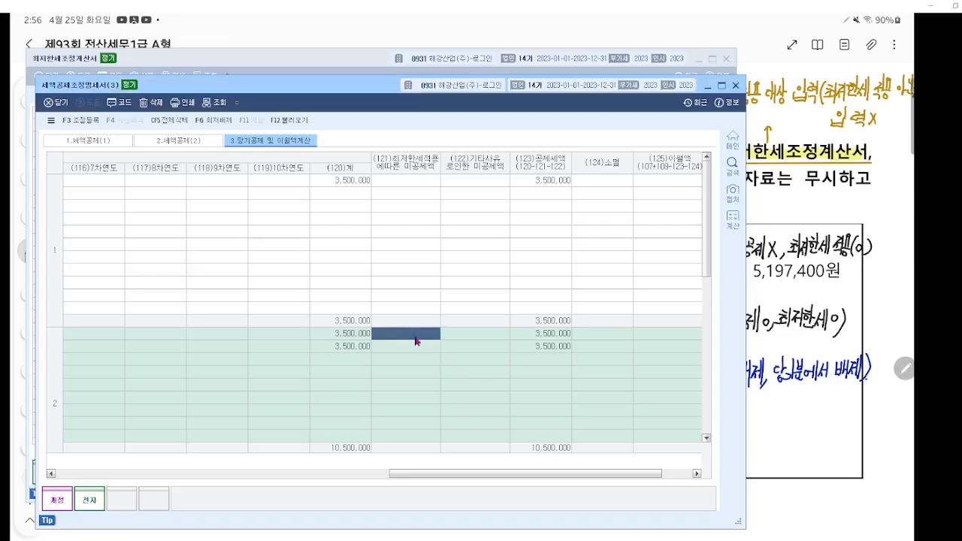
{"action": "type", "text": "257,400"}
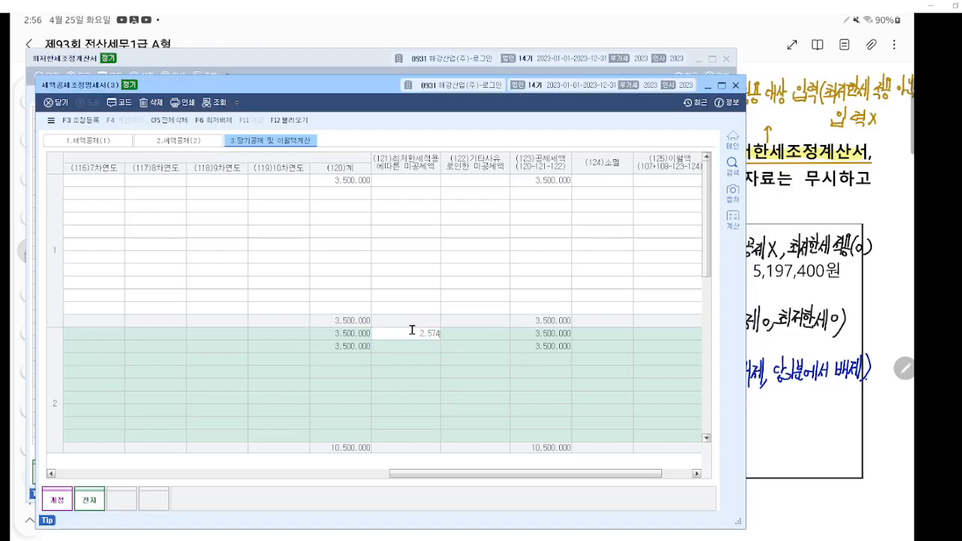
{"action": "key", "text": "Return"}
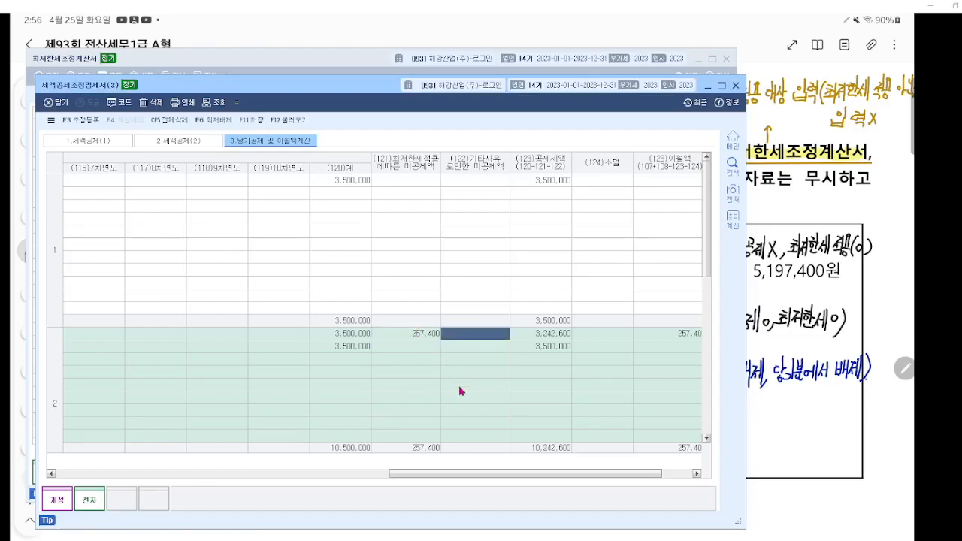
- Underline block 2's second (120)계 amount in blue and enter 3,500,000 as that row's (121) 최저한세적용에따른 미공제액
{"action": "left_click_drag", "start_coordinate": [479, 475], "coordinate": [569, 472]}
{"action": "key", "text": "ctrl+2"}
{"action": "scroll", "coordinate": [431, 393], "scroll_direction": "up", "scroll_amount": 4}
{"action": "left_click_drag", "start_coordinate": [129, 391], "coordinate": [193, 391]}
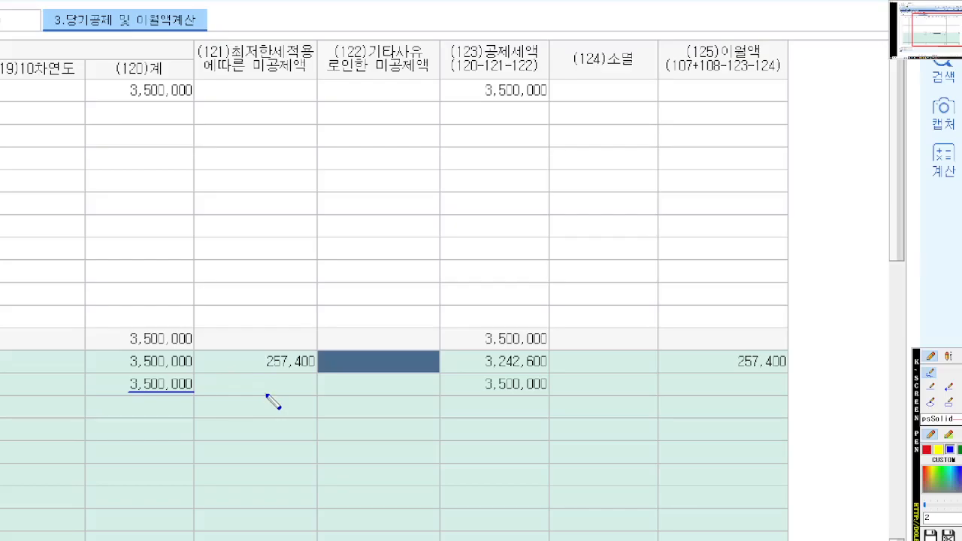
{"action": "key", "text": "Escape"}
{"action": "left_click", "coordinate": [352, 353]}
{"action": "type", "text": "3500000"}
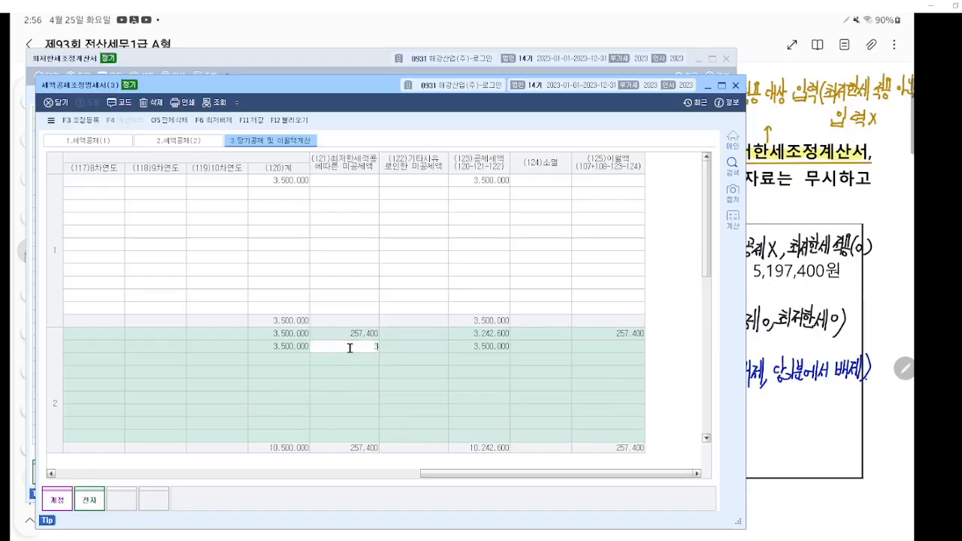
{"action": "key", "text": "Return"}
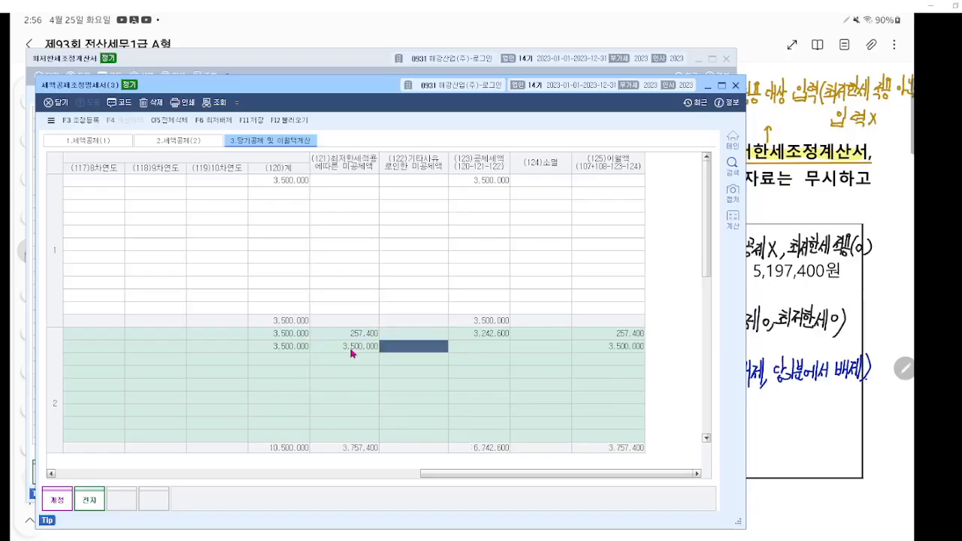
- In block 2's first row, underline the (120) and (125) amounts in blue, draw a minus sign before the (121) amount and circle the (123) amount
{"action": "key", "text": "ctrl+1"}
{"action": "scroll", "coordinate": [476, 383], "scroll_direction": "up", "scroll_amount": 1}
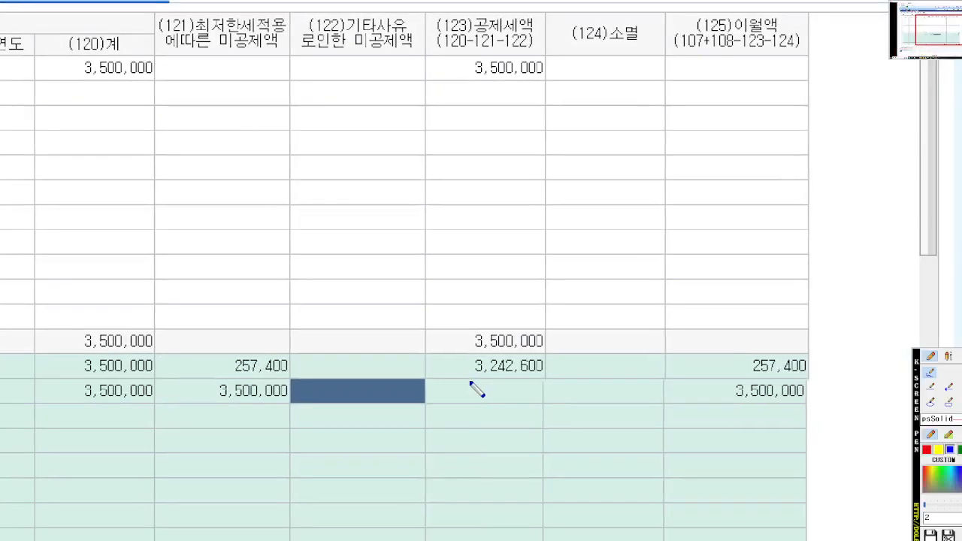
{"action": "left_click_drag", "start_coordinate": [32, 406], "coordinate": [110, 406]}
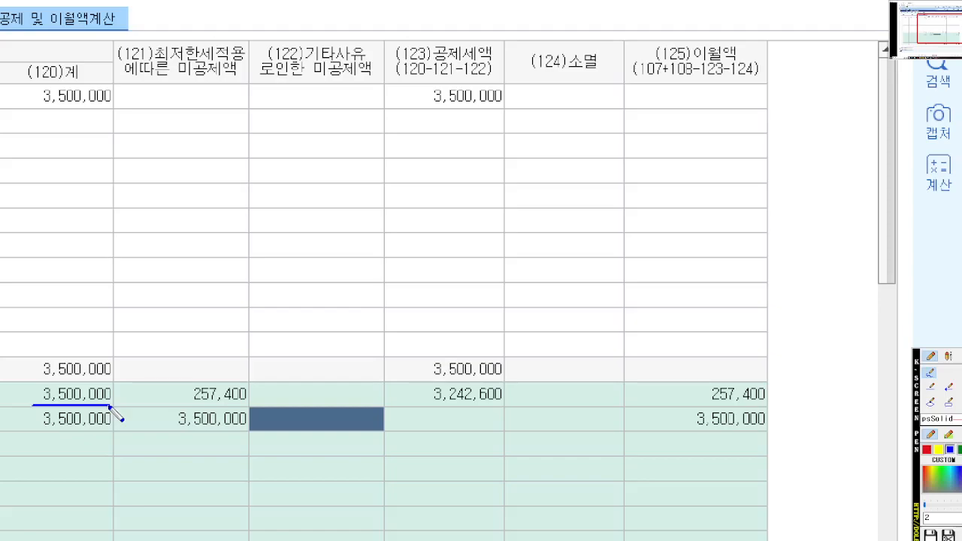
{"action": "left_click_drag", "start_coordinate": [142, 398], "coordinate": [176, 398]}
{"action": "mouse_move", "coordinate": [510, 411]}
{"action": "left_mouse_down"}
{"action": "mouse_move", "coordinate": [442, 412]}
{"action": "mouse_move", "coordinate": [434, 384]}
{"action": "mouse_move", "coordinate": [511, 398]}
{"action": "mouse_move", "coordinate": [513, 413]}
{"action": "left_mouse_up"}
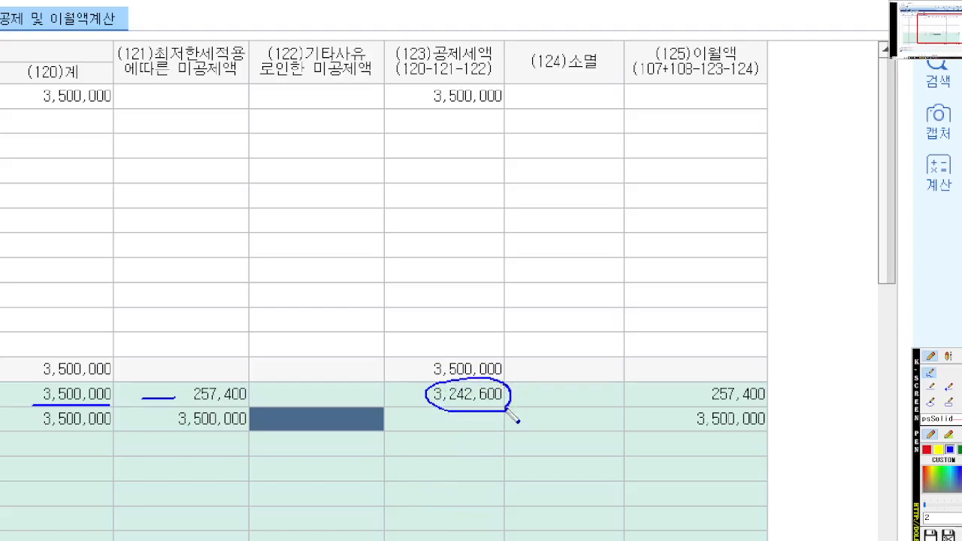
{"action": "left_click_drag", "start_coordinate": [703, 403], "coordinate": [817, 403]}
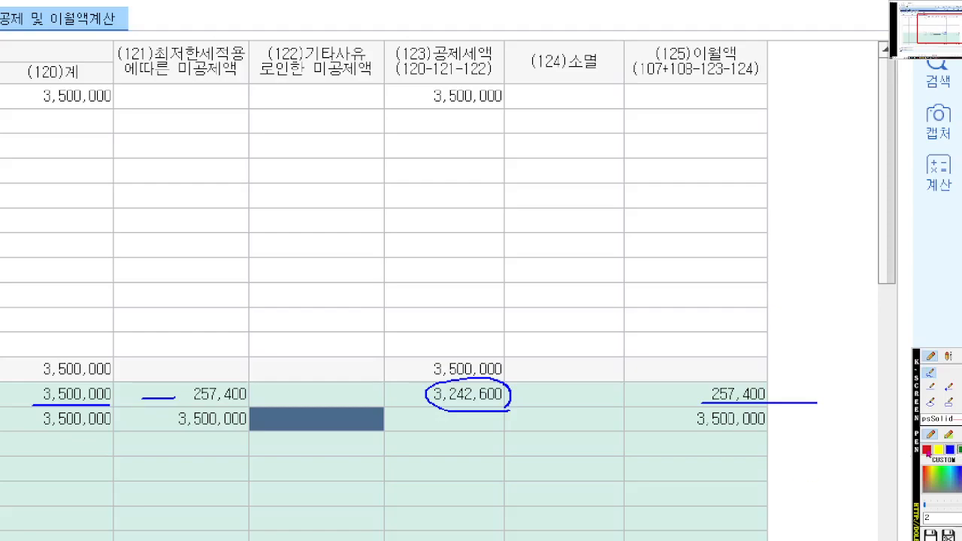
- Mark the (120), (121) and (125) amounts of block 2's second row in red and add a stroke in the (125)이월액 column
{"action": "left_click_drag", "start_coordinate": [29, 426], "coordinate": [89, 426]}
{"action": "left_click_drag", "start_coordinate": [152, 427], "coordinate": [260, 428]}
{"action": "mouse_move", "coordinate": [811, 435]}
{"action": "left_mouse_down"}
{"action": "mouse_move", "coordinate": [756, 451]}
{"action": "mouse_move", "coordinate": [725, 405]}
{"action": "mouse_move", "coordinate": [789, 436]}
{"action": "left_mouse_up"}
{"action": "mouse_move", "coordinate": [727, 69]}
{"action": "left_mouse_down"}
{"action": "mouse_move", "coordinate": [683, 415]}
{"action": "mouse_move", "coordinate": [646, 412]}
{"action": "left_mouse_up"}
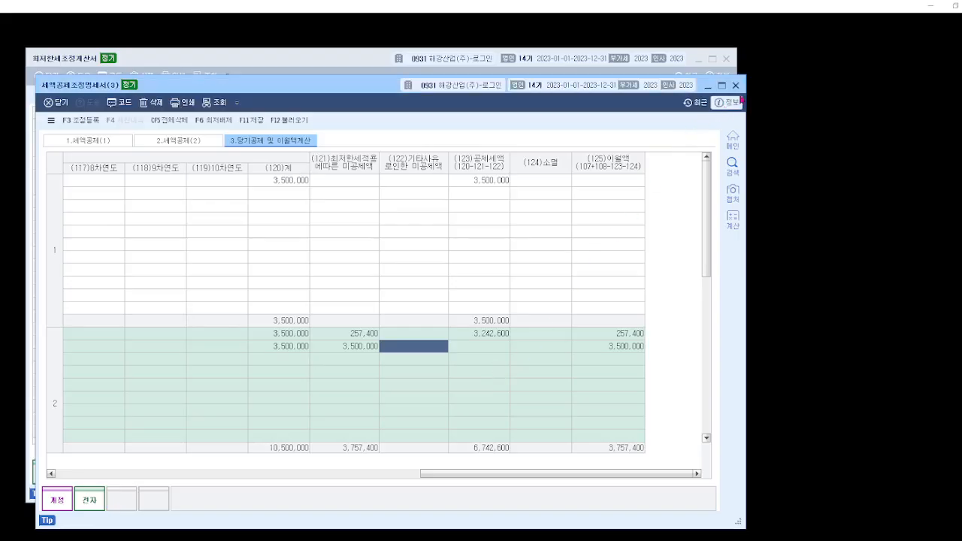
- Save and close 세액공제조정명세서(3), and circle the (123) and (124) amounts under ⑤조정후세액 in green in 최저한세조정계산서
{"action": "left_click", "coordinate": [735, 85]}
{"action": "left_click", "coordinate": [351, 339]}
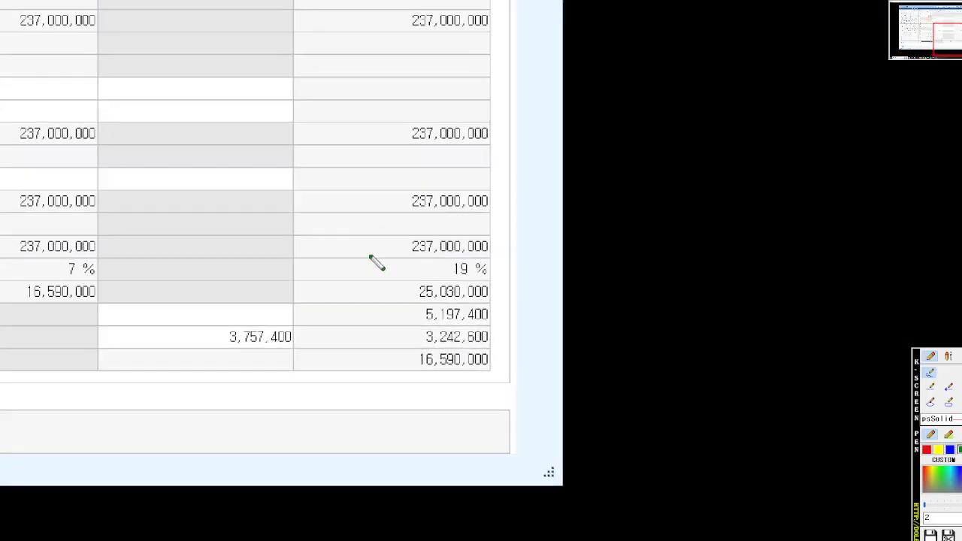
{"action": "mouse_move", "coordinate": [490, 343]}
{"action": "left_mouse_down"}
{"action": "mouse_move", "coordinate": [410, 347]}
{"action": "mouse_move", "coordinate": [398, 308]}
{"action": "mouse_move", "coordinate": [502, 326]}
{"action": "mouse_move", "coordinate": [499, 350]}
{"action": "left_mouse_up"}
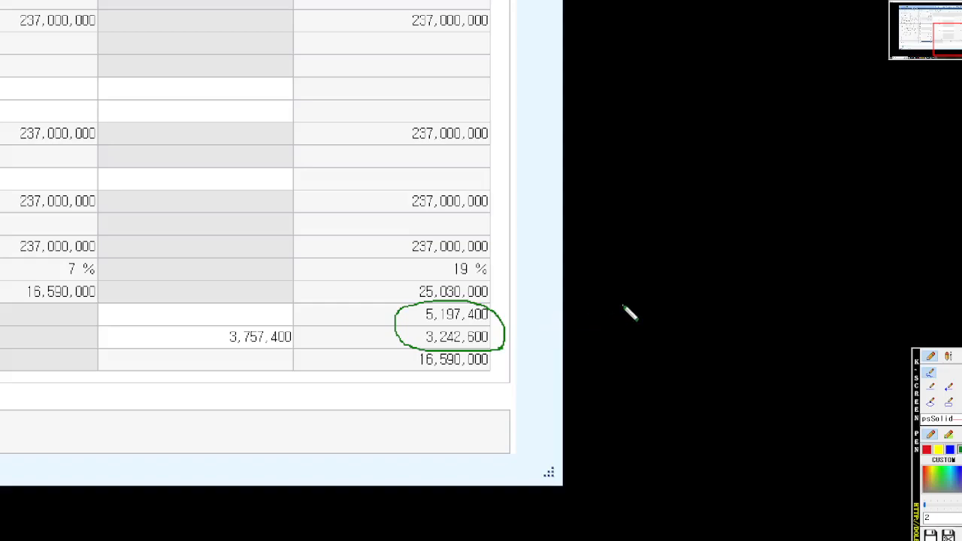
{"action": "key", "text": "Escape"}
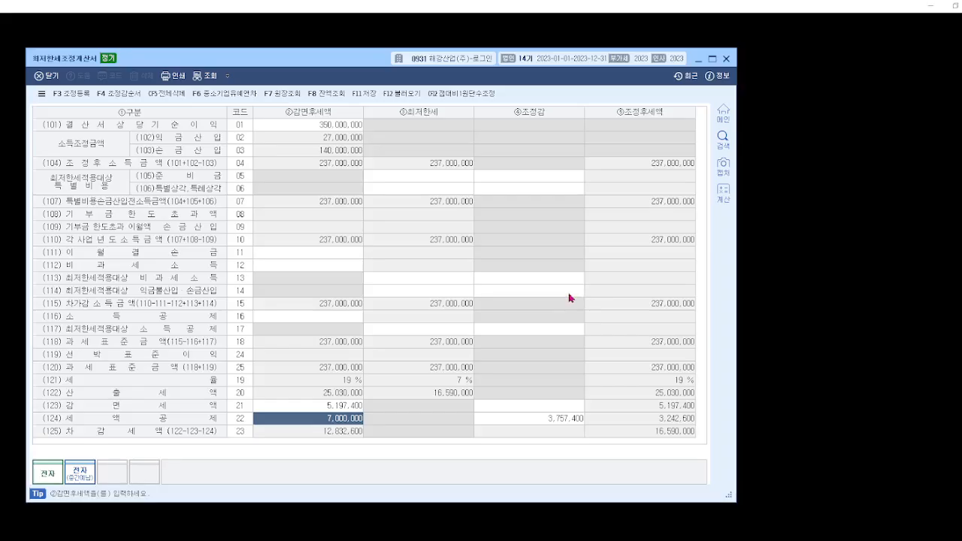
- Close 최저한세조정계산서 with its changes saved and bring up 법인세과세표준및세액조정계산서
{"action": "left_click", "coordinate": [726, 60]}
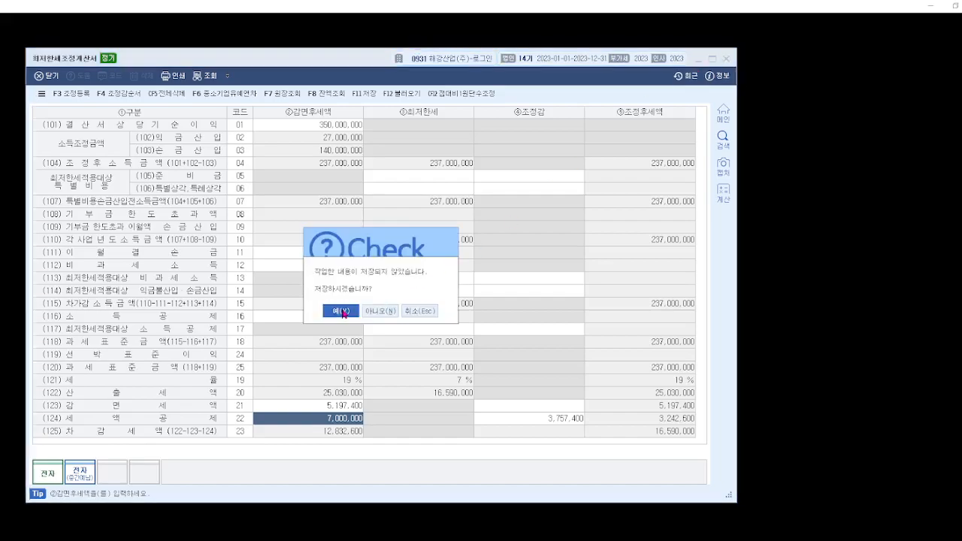
{"action": "left_click", "coordinate": [342, 311]}
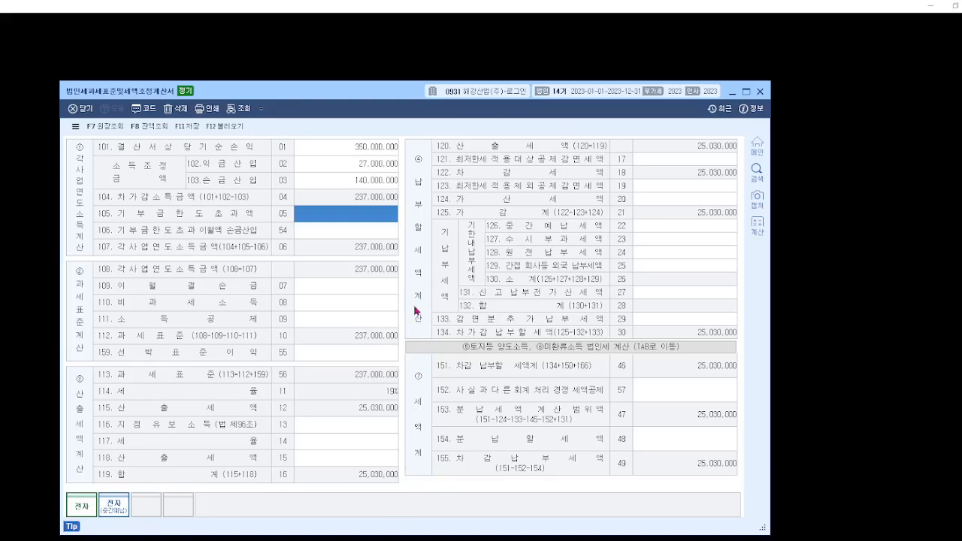
- Underline the words of line 121.최저한세적용대상공제감면세액 in green and mark its amount cell
{"action": "key", "text": "ctrl+F1"}
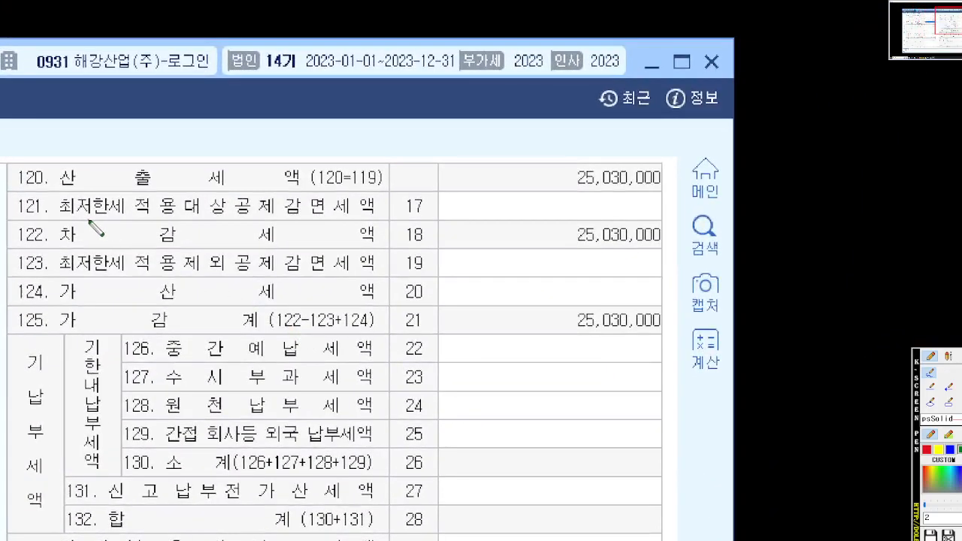
{"action": "left_click_drag", "start_coordinate": [156, 192], "coordinate": [253, 192]}
{"action": "left_click_drag", "start_coordinate": [156, 220], "coordinate": [381, 219]}
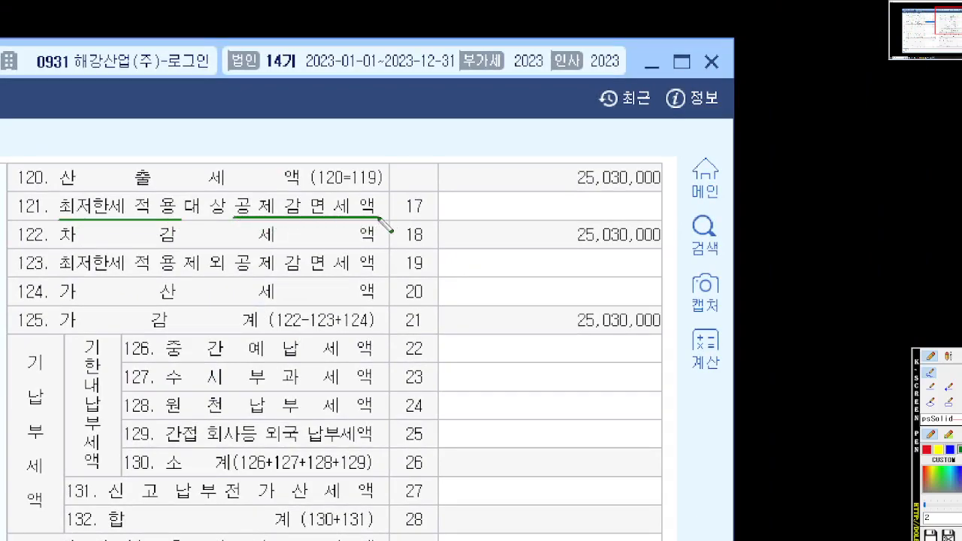
{"action": "mouse_move", "coordinate": [558, 201]}
{"action": "left_mouse_down"}
{"action": "mouse_move", "coordinate": [584, 218]}
{"action": "mouse_move", "coordinate": [576, 211]}
{"action": "mouse_move", "coordinate": [593, 217]}
{"action": "mouse_move", "coordinate": [667, 204]}
{"action": "left_mouse_up"}
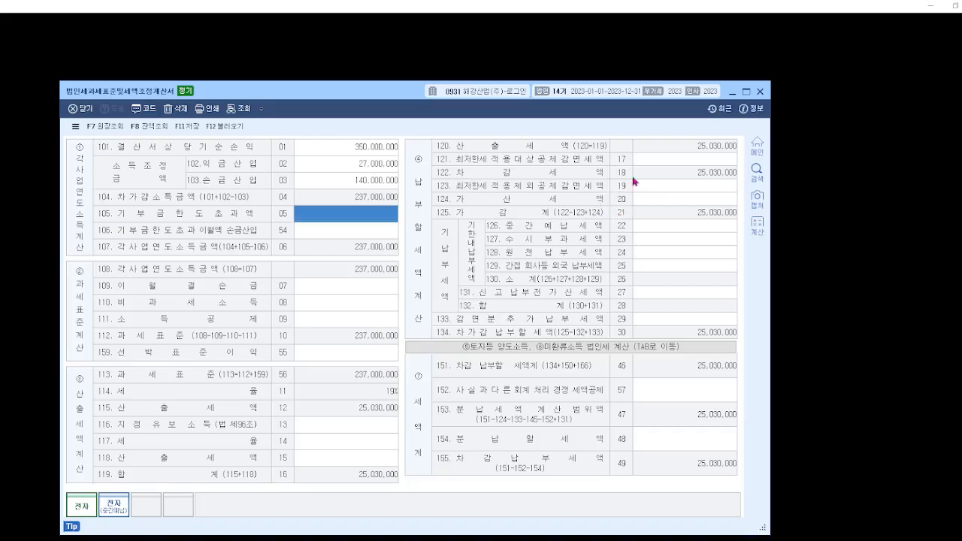
- Enter 8,440,000 as the amount of line 121.최저한세적용대상공제감면세액
{"action": "left_click", "coordinate": [668, 165]}
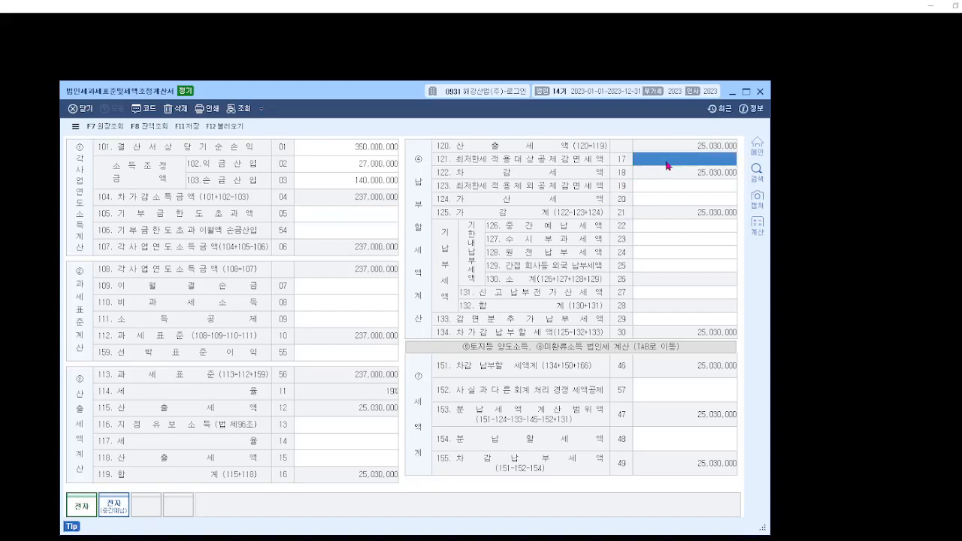
{"action": "type", "text": "8440"}
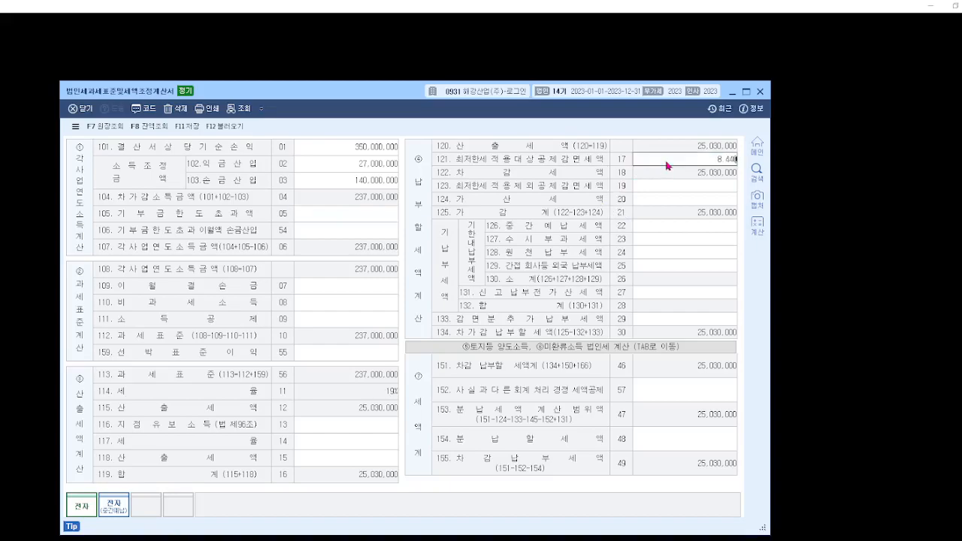
{"action": "key", "text": "Return"}
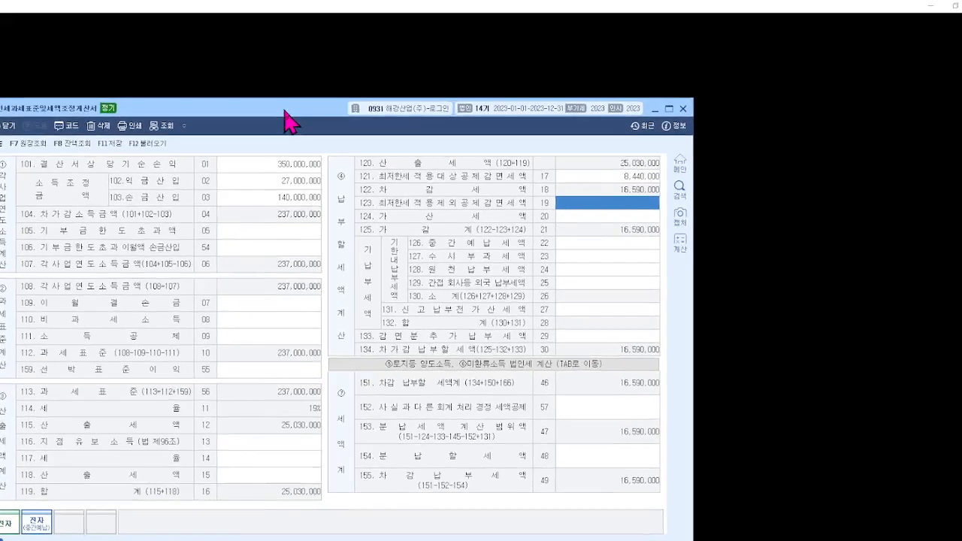
- Shift the form window slightly, mark the line 121 amount and underline the label of line 123.최저한세적용제외공제감면세액
{"action": "left_click_drag", "start_coordinate": [284, 111], "coordinate": [274, 115]}
{"action": "key", "text": "ctrl+2"}
{"action": "scroll", "coordinate": [468, 238], "scroll_direction": "up", "scroll_amount": 5}
{"action": "left_click_drag", "start_coordinate": [597, 118], "coordinate": [428, 274]}
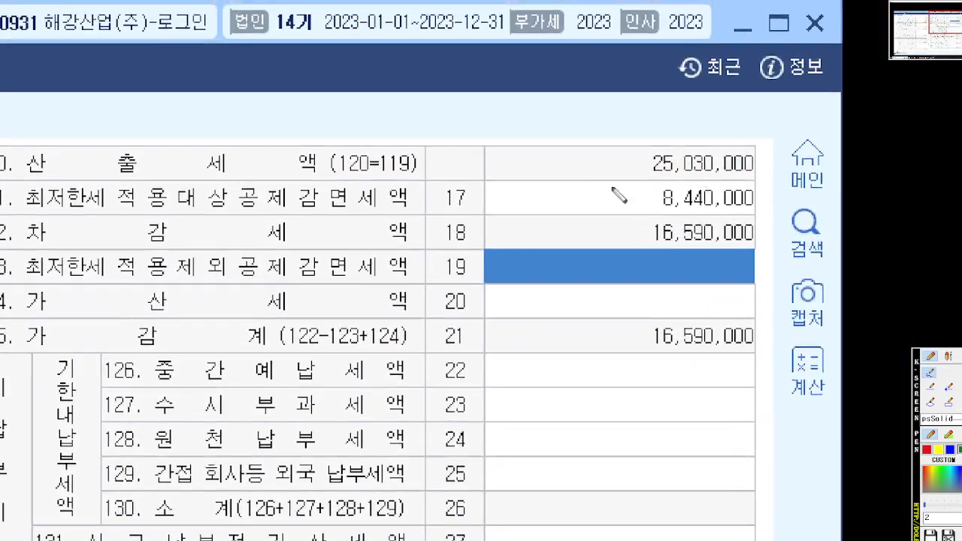
{"action": "right_click", "coordinate": [709, 174]}
{"action": "left_click", "coordinate": [563, 228]}
{"action": "left_click_drag", "start_coordinate": [36, 281], "coordinate": [425, 283]}
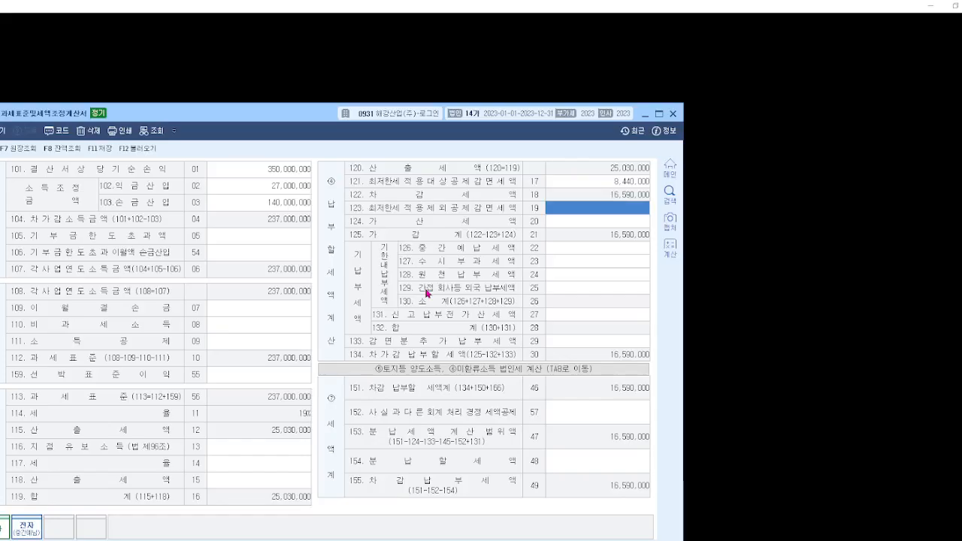
- Enter 3,500,000 as the amount of line 123.최저한세적용제외공제감면세액
{"action": "type", "text": "3500"}
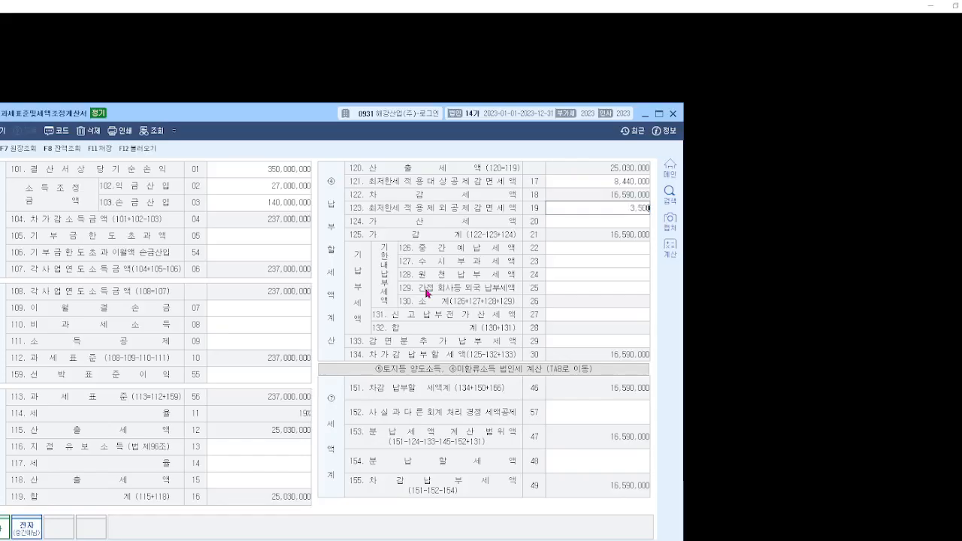
{"action": "key", "text": "plus"}
{"action": "key", "text": "Return"}
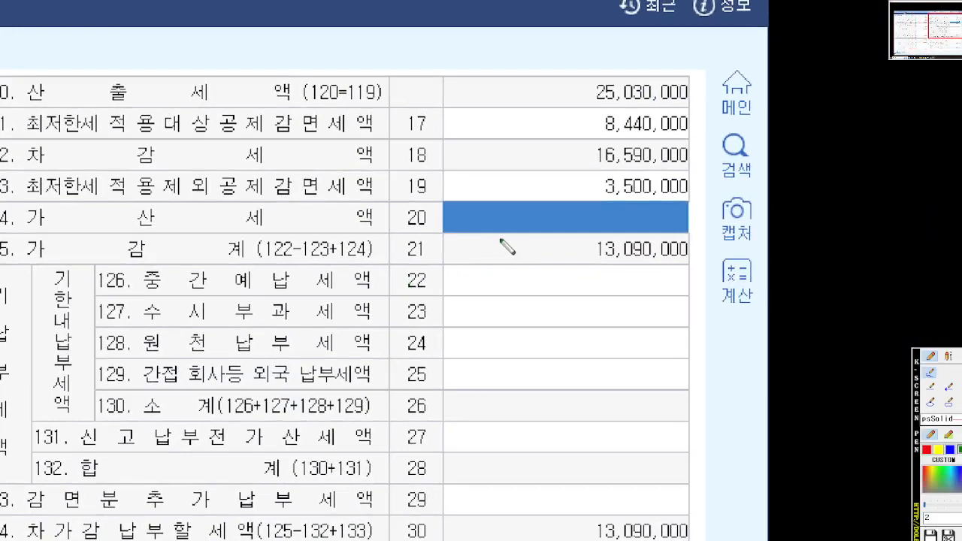
- Mark the 124.가산세액 amount cell, underline the 기납부세액 lines from 126.중간예납세액, and underline the question's 원천납부세액 880,000원
{"action": "left_click_drag", "start_coordinate": [555, 225], "coordinate": [658, 226]}
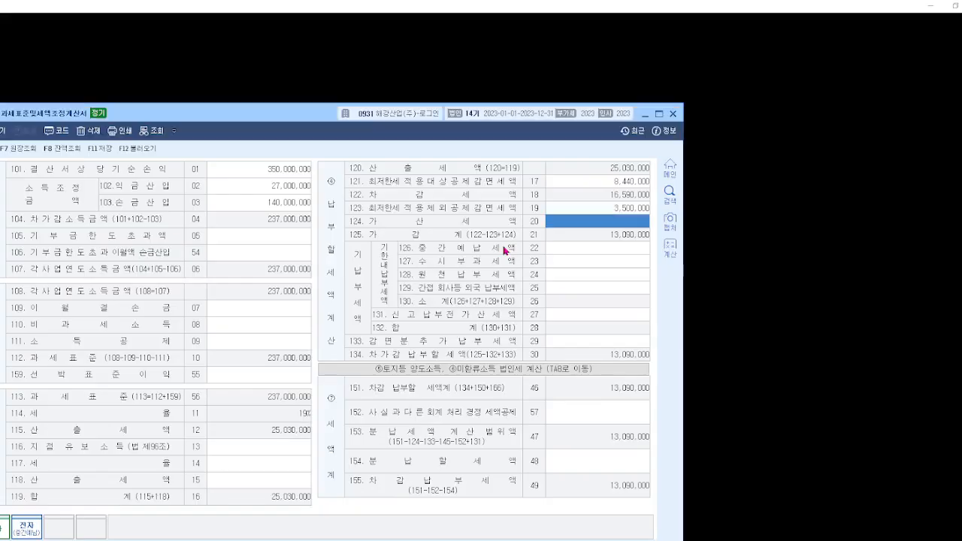
{"action": "key", "text": "Return"}
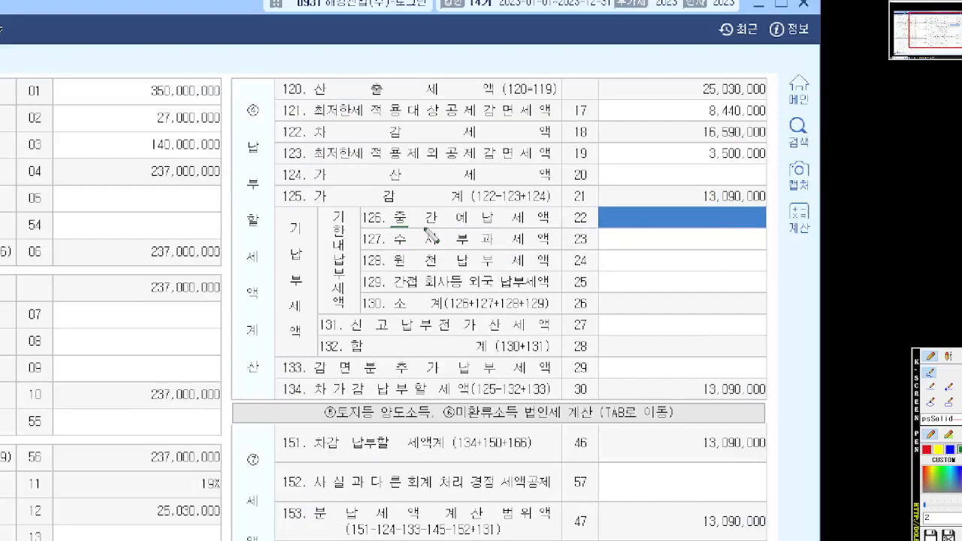
{"action": "left_click_drag", "start_coordinate": [418, 251], "coordinate": [652, 252]}
{"action": "left_click_drag", "start_coordinate": [393, 248], "coordinate": [752, 249]}
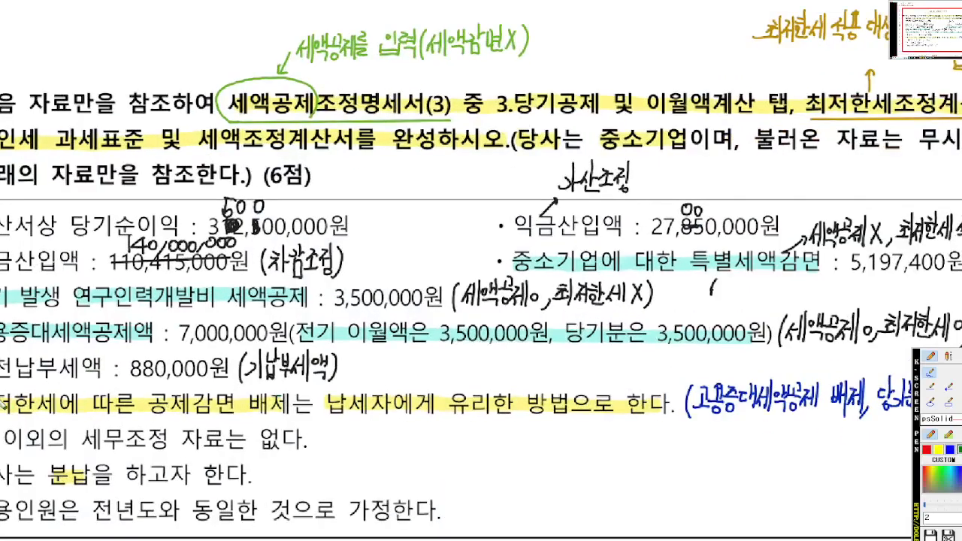
{"action": "left_click_drag", "start_coordinate": [118, 366], "coordinate": [457, 367]}
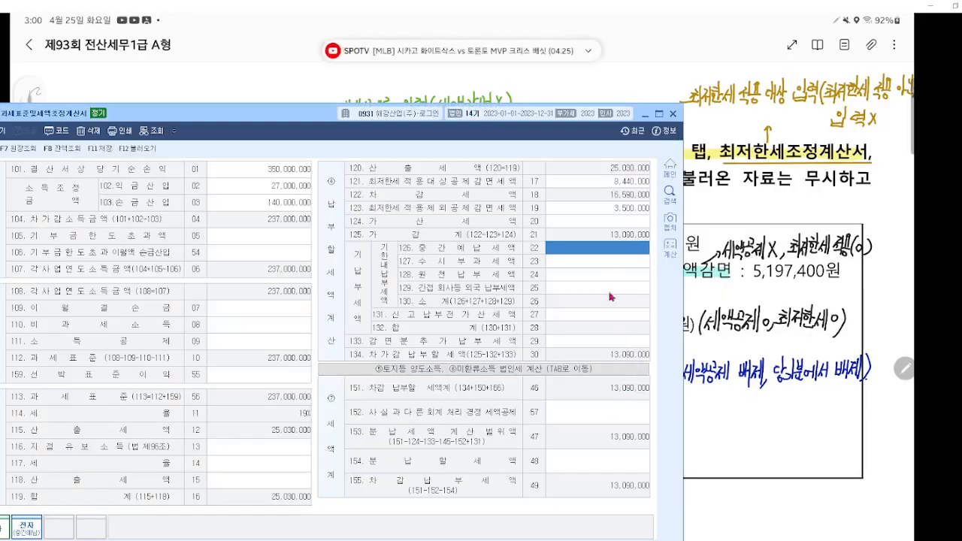
- Enter 880,000 as the amount of line 128.원천납부세액
{"action": "left_click", "coordinate": [605, 261]}
{"action": "left_click", "coordinate": [601, 275]}
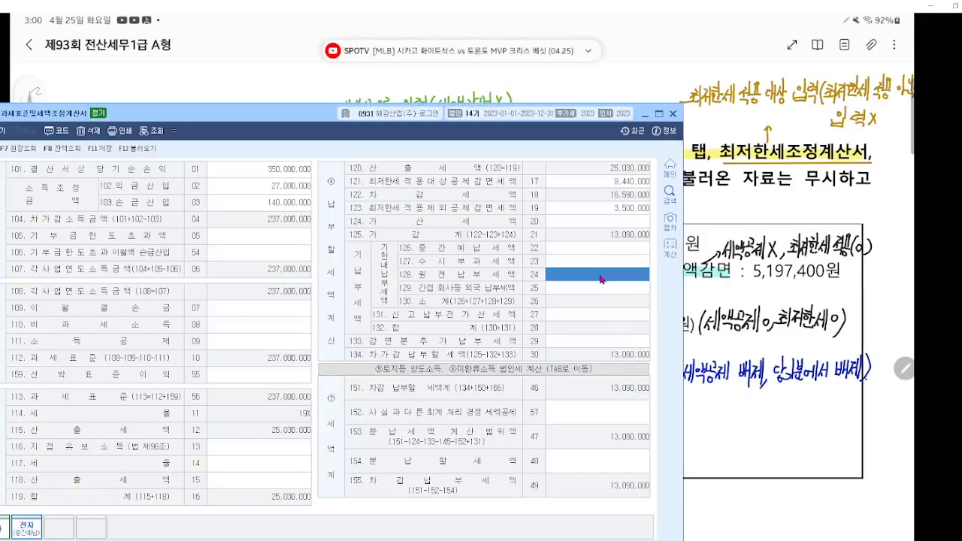
{"action": "type", "text": "880,000"}
{"action": "key", "text": "Return"}
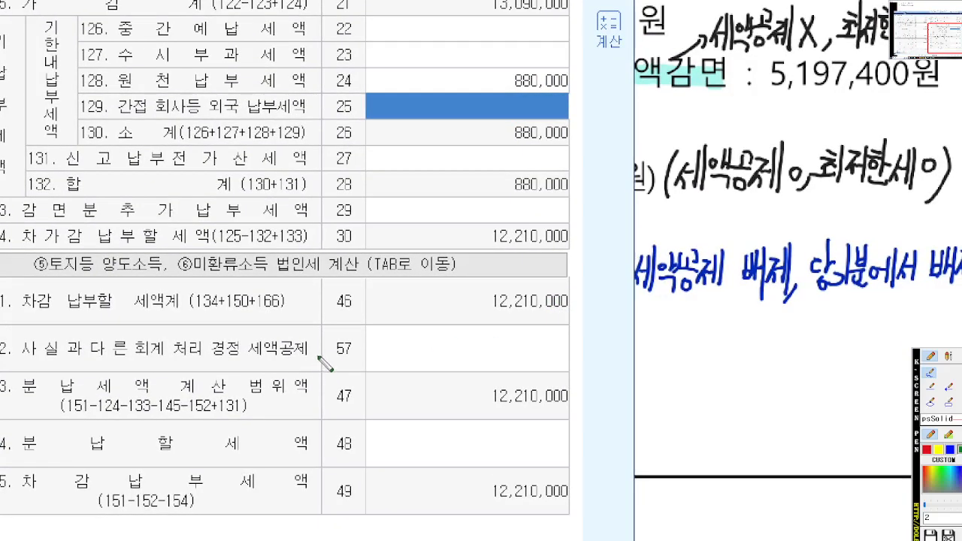
- Circle the 153.분납세액계산범위액 label in green and underline the amount cell of line 154.분납할세액 in red
{"action": "mouse_move", "coordinate": [332, 411]}
{"action": "left_mouse_down"}
{"action": "mouse_move", "coordinate": [205, 428]}
{"action": "mouse_move", "coordinate": [15, 393]}
{"action": "mouse_move", "coordinate": [8, 358]}
{"action": "mouse_move", "coordinate": [255, 331]}
{"action": "mouse_move", "coordinate": [355, 398]}
{"action": "mouse_move", "coordinate": [333, 407]}
{"action": "left_mouse_up"}
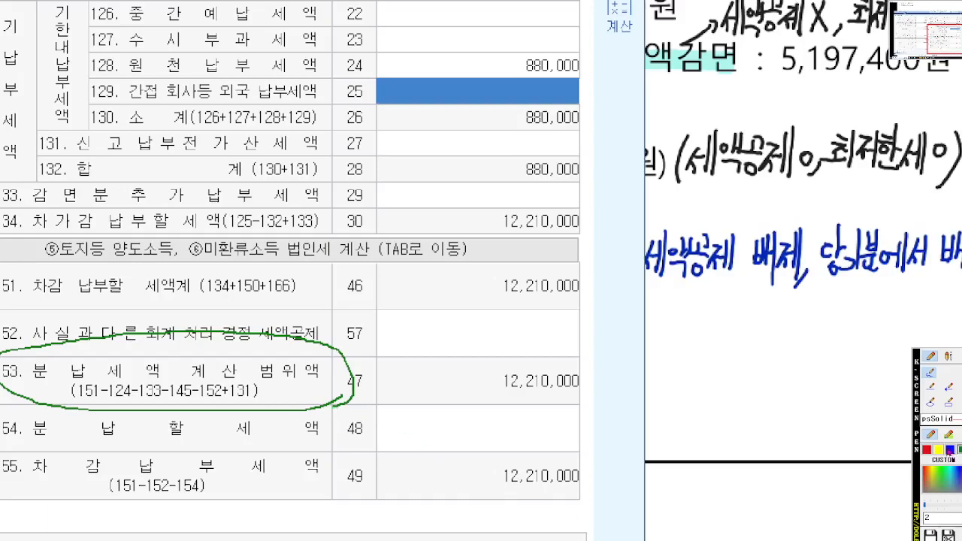
{"action": "left_click", "coordinate": [927, 449]}
{"action": "left_click_drag", "start_coordinate": [372, 445], "coordinate": [611, 446]}
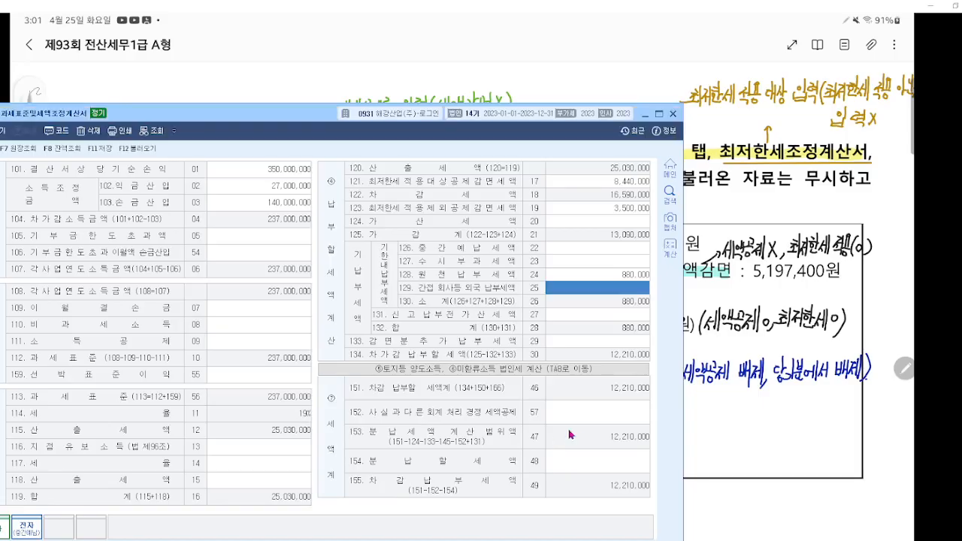
- Enter 2,210,000 as the amount of line 154.분납할세액
{"action": "left_click", "coordinate": [605, 460]}
{"action": "type", "text": "2,210,"}
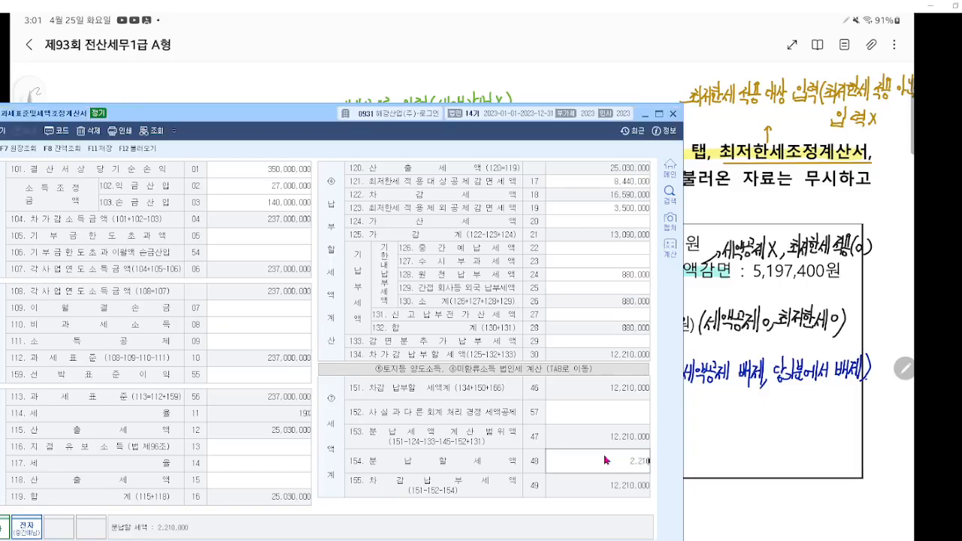
{"action": "type", "text": "000"}
{"action": "key", "text": "Return"}
- Draw a red line under row 155.차감납부세액, clear it, and draw a large red circle around the sections holding lines 101 to 119
{"action": "key", "text": "ctrl+1"}
{"action": "scroll", "coordinate": [601, 475], "scroll_direction": "up", "scroll_amount": 5}
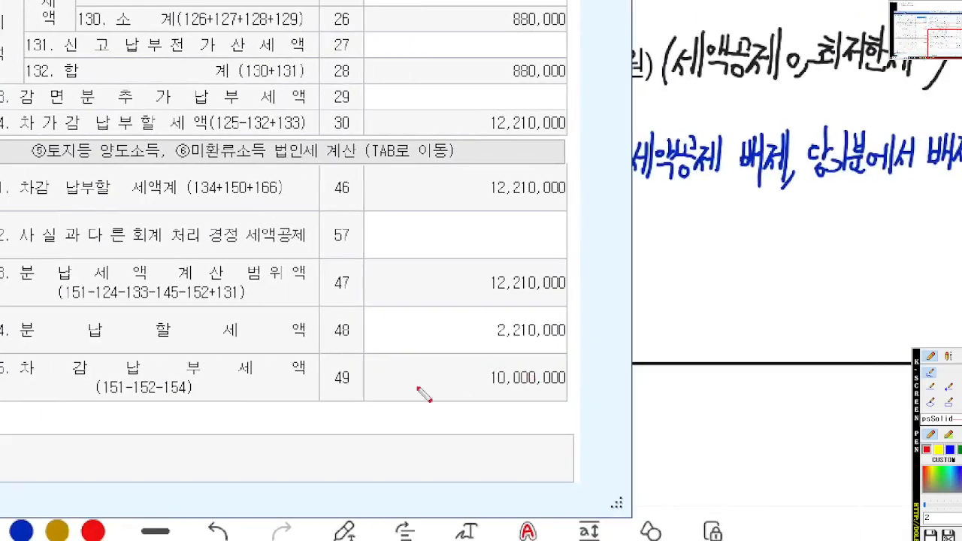
{"action": "left_click_drag", "start_coordinate": [1, 398], "coordinate": [644, 397]}
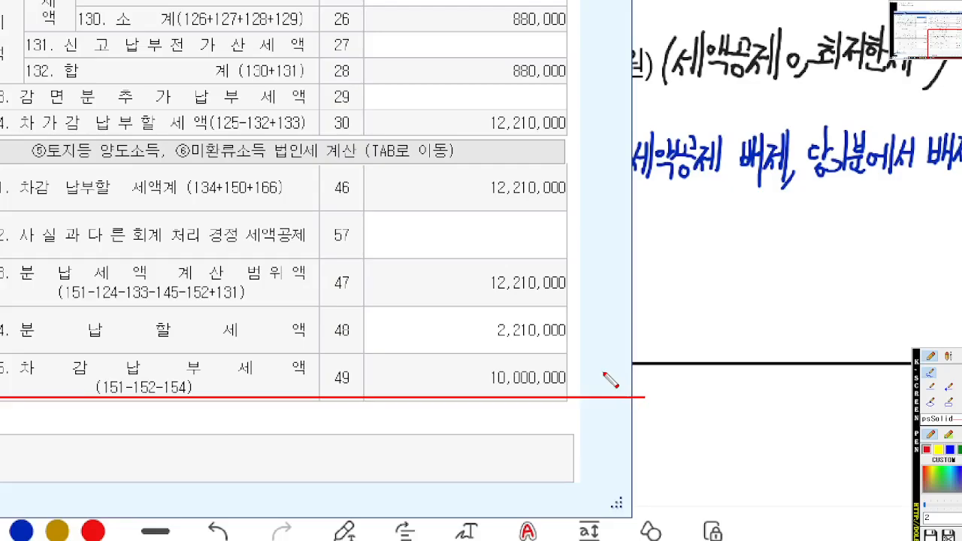
{"action": "key", "text": "Escape"}
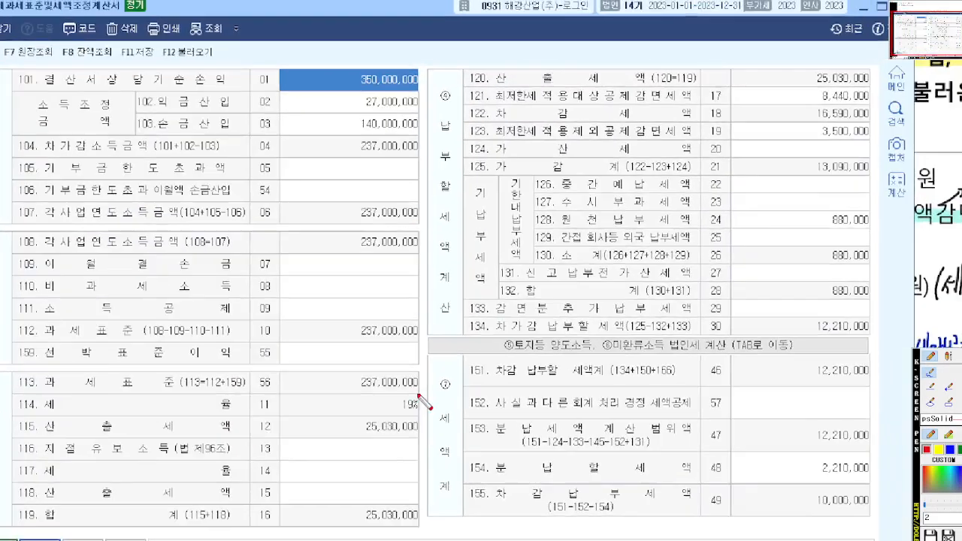
{"action": "mouse_move", "coordinate": [449, 524]}
{"action": "left_mouse_down"}
{"action": "mouse_move", "coordinate": [287, 538]}
{"action": "mouse_move", "coordinate": [0, 487]}
{"action": "mouse_move", "coordinate": [560, 272]}
{"action": "mouse_move", "coordinate": [283, 475]}
{"action": "left_mouse_up"}
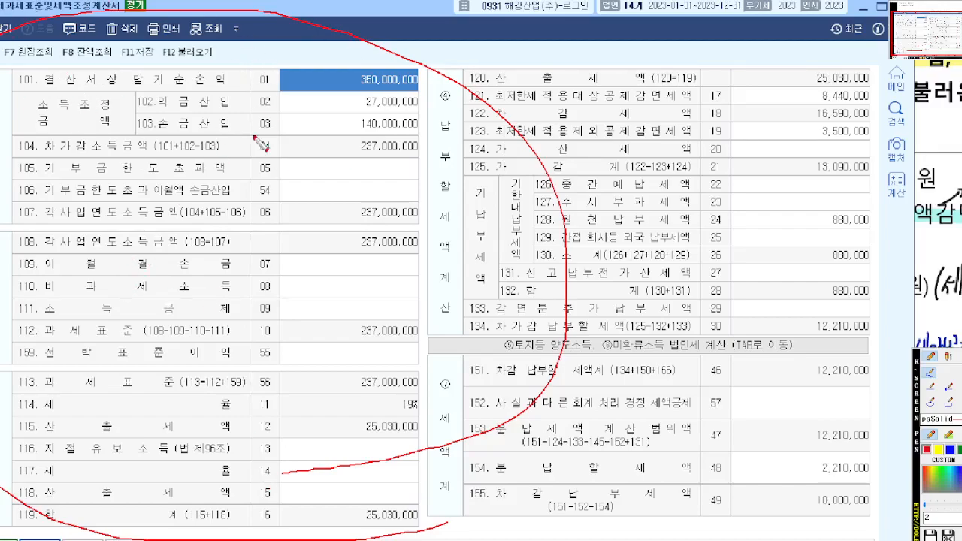
{"action": "key", "text": "Escape"}
- Bring up 최저한세조정계산서, and under ②감면후세액 underline the (124)세액공제 amount and circle the (123) and (124) amounts in red
{"action": "key", "text": "alt+Tab"}
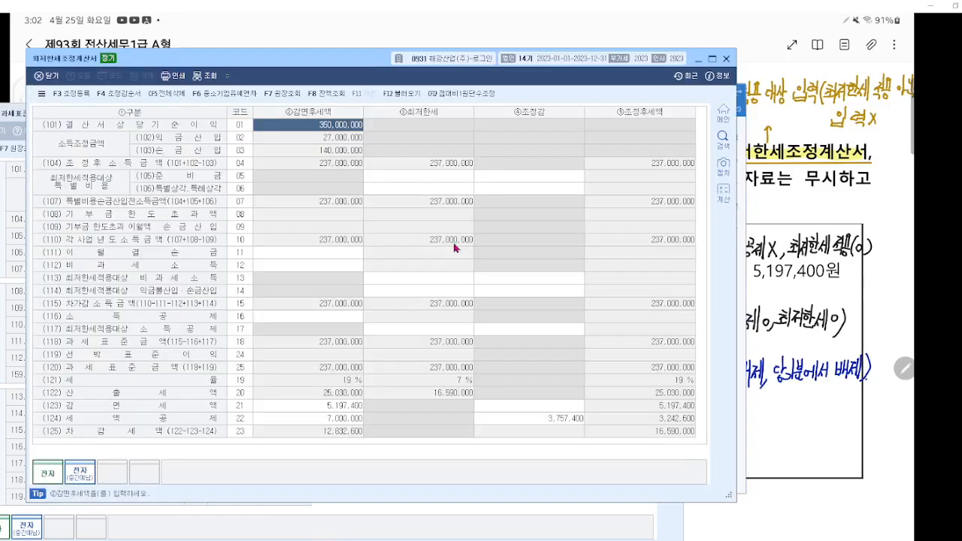
{"action": "key", "text": "ctrl+2"}
{"action": "scroll", "coordinate": [435, 261], "scroll_direction": "up", "scroll_amount": 4}
{"action": "left_click_drag", "start_coordinate": [435, 261], "coordinate": [505, 400]}
{"action": "mouse_move", "coordinate": [498, 152]}
{"action": "left_mouse_down"}
{"action": "mouse_move", "coordinate": [451, 90]}
{"action": "mouse_move", "coordinate": [453, 217]}
{"action": "left_mouse_up"}
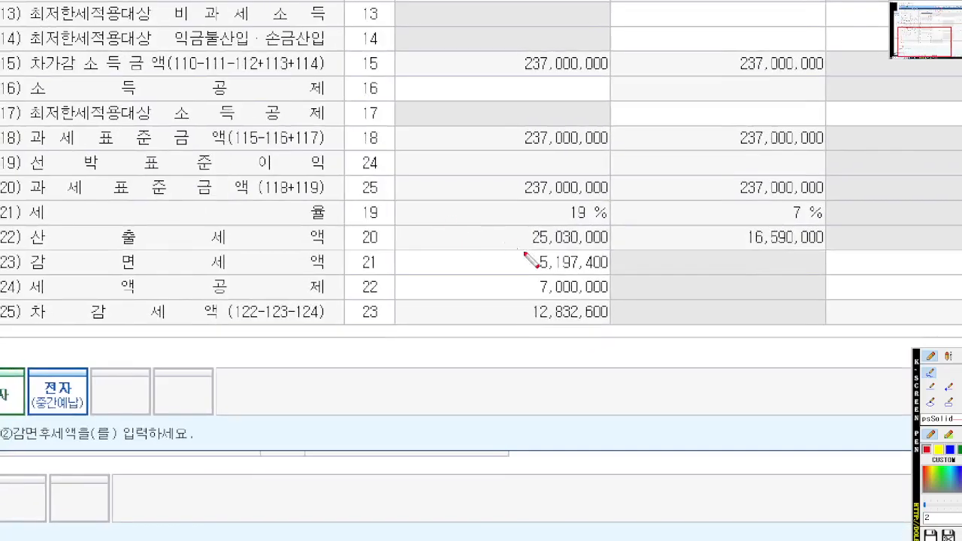
{"action": "left_click_drag", "start_coordinate": [508, 294], "coordinate": [613, 295]}
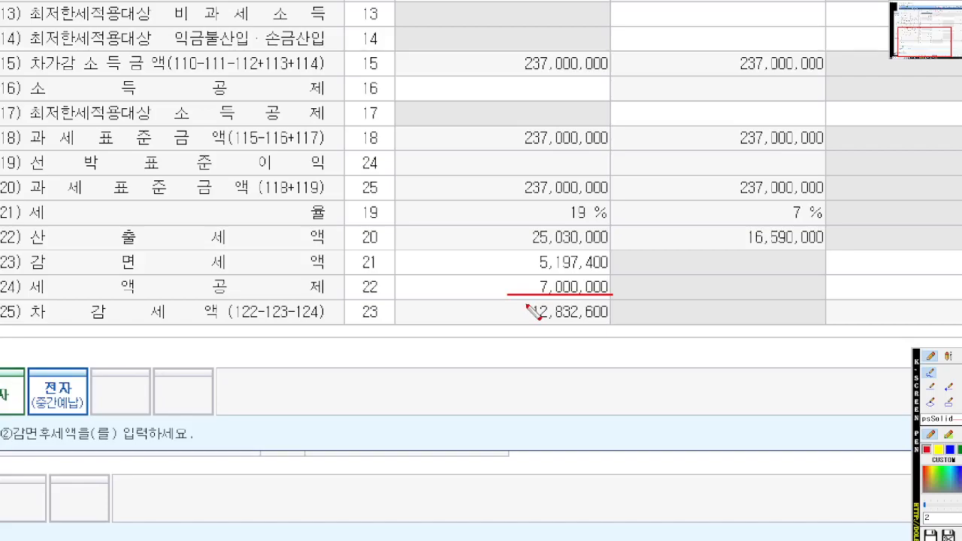
{"action": "mouse_move", "coordinate": [637, 286]}
{"action": "left_mouse_down"}
{"action": "mouse_move", "coordinate": [478, 266]}
{"action": "mouse_move", "coordinate": [644, 273]}
{"action": "mouse_move", "coordinate": [548, 324]}
{"action": "left_mouse_up"}
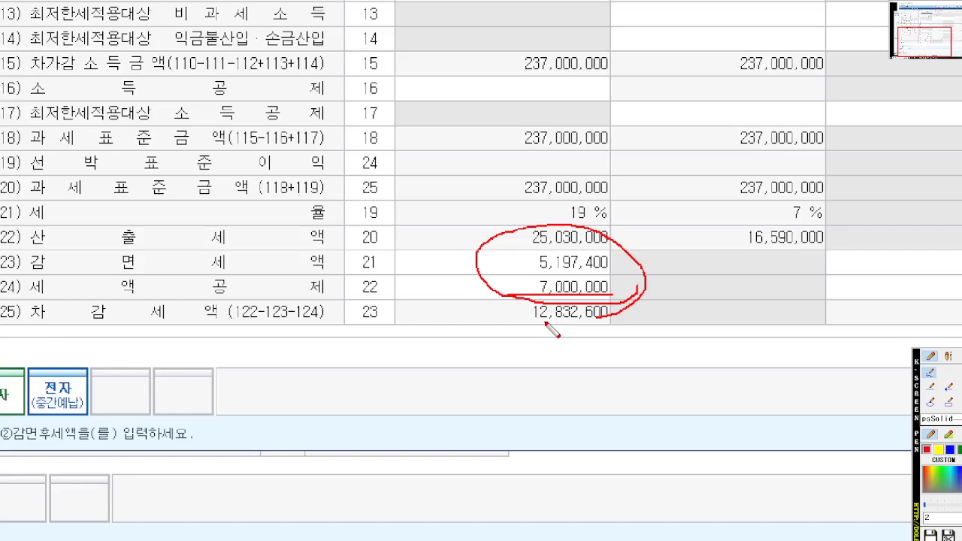
{"action": "key", "text": "Escape"}
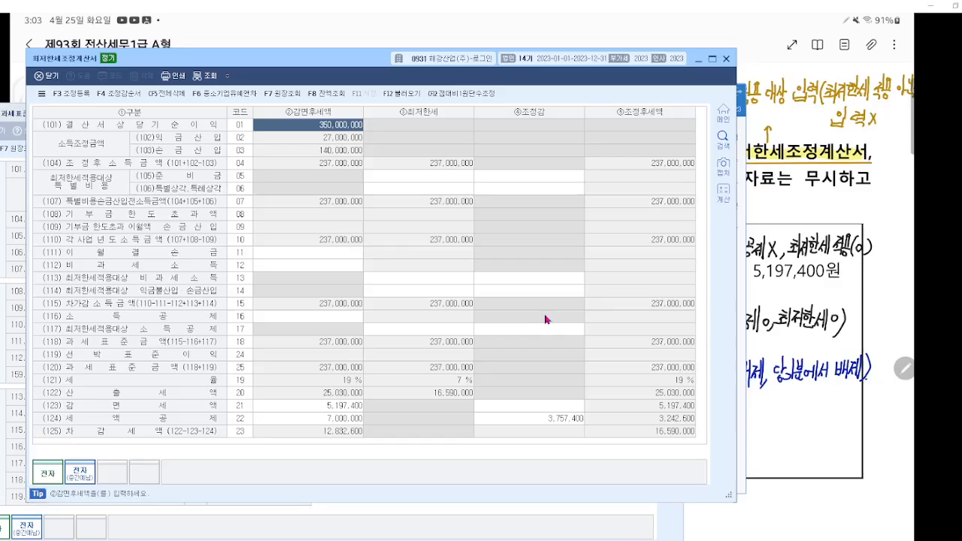
- Close 최저한세조정계산서, and close 법인세과세표준및세액조정계산서 with its changes saved
{"action": "left_click", "coordinate": [730, 56]}
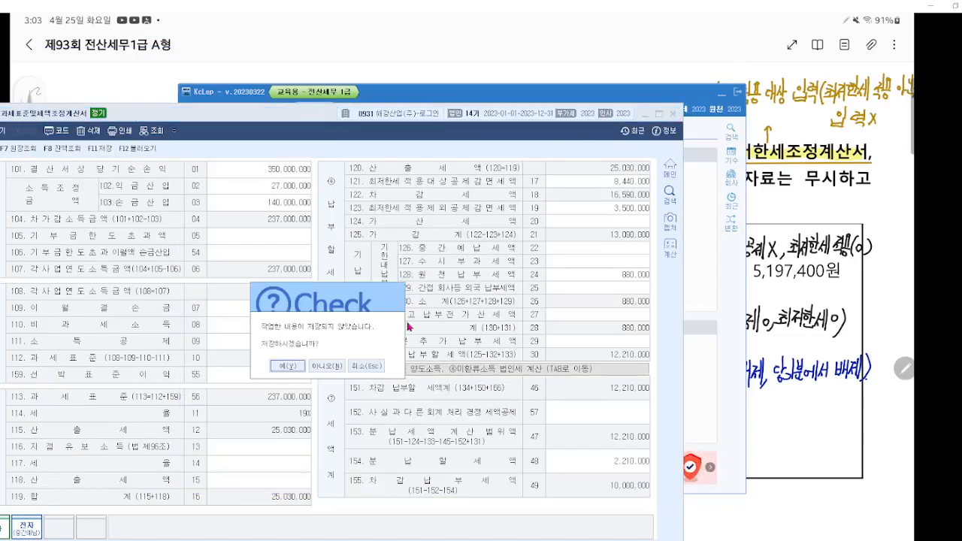
{"action": "left_click", "coordinate": [293, 366]}
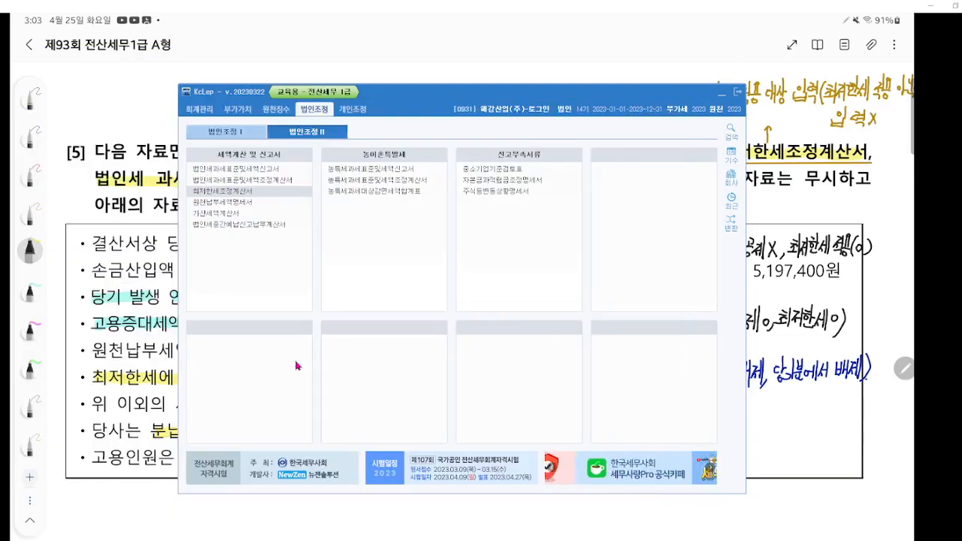